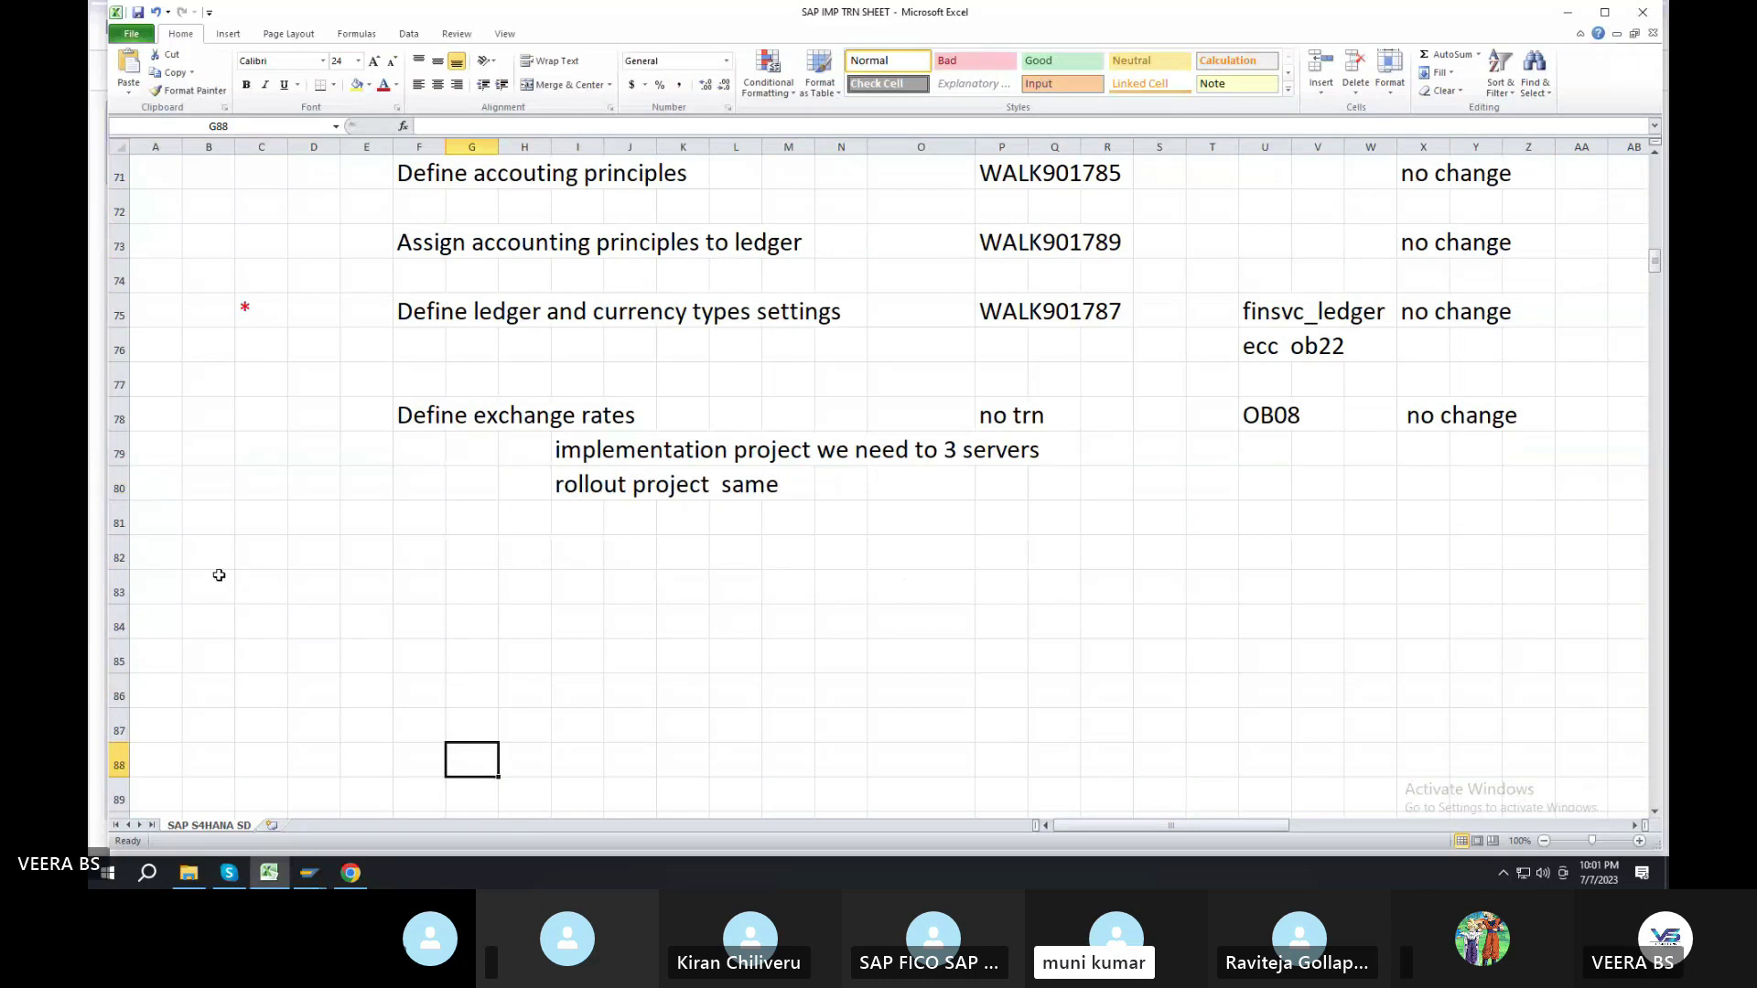
Enter the note 'GL MASTERS CREATION T CODE FS00' in Excel cell B82
type("GL")
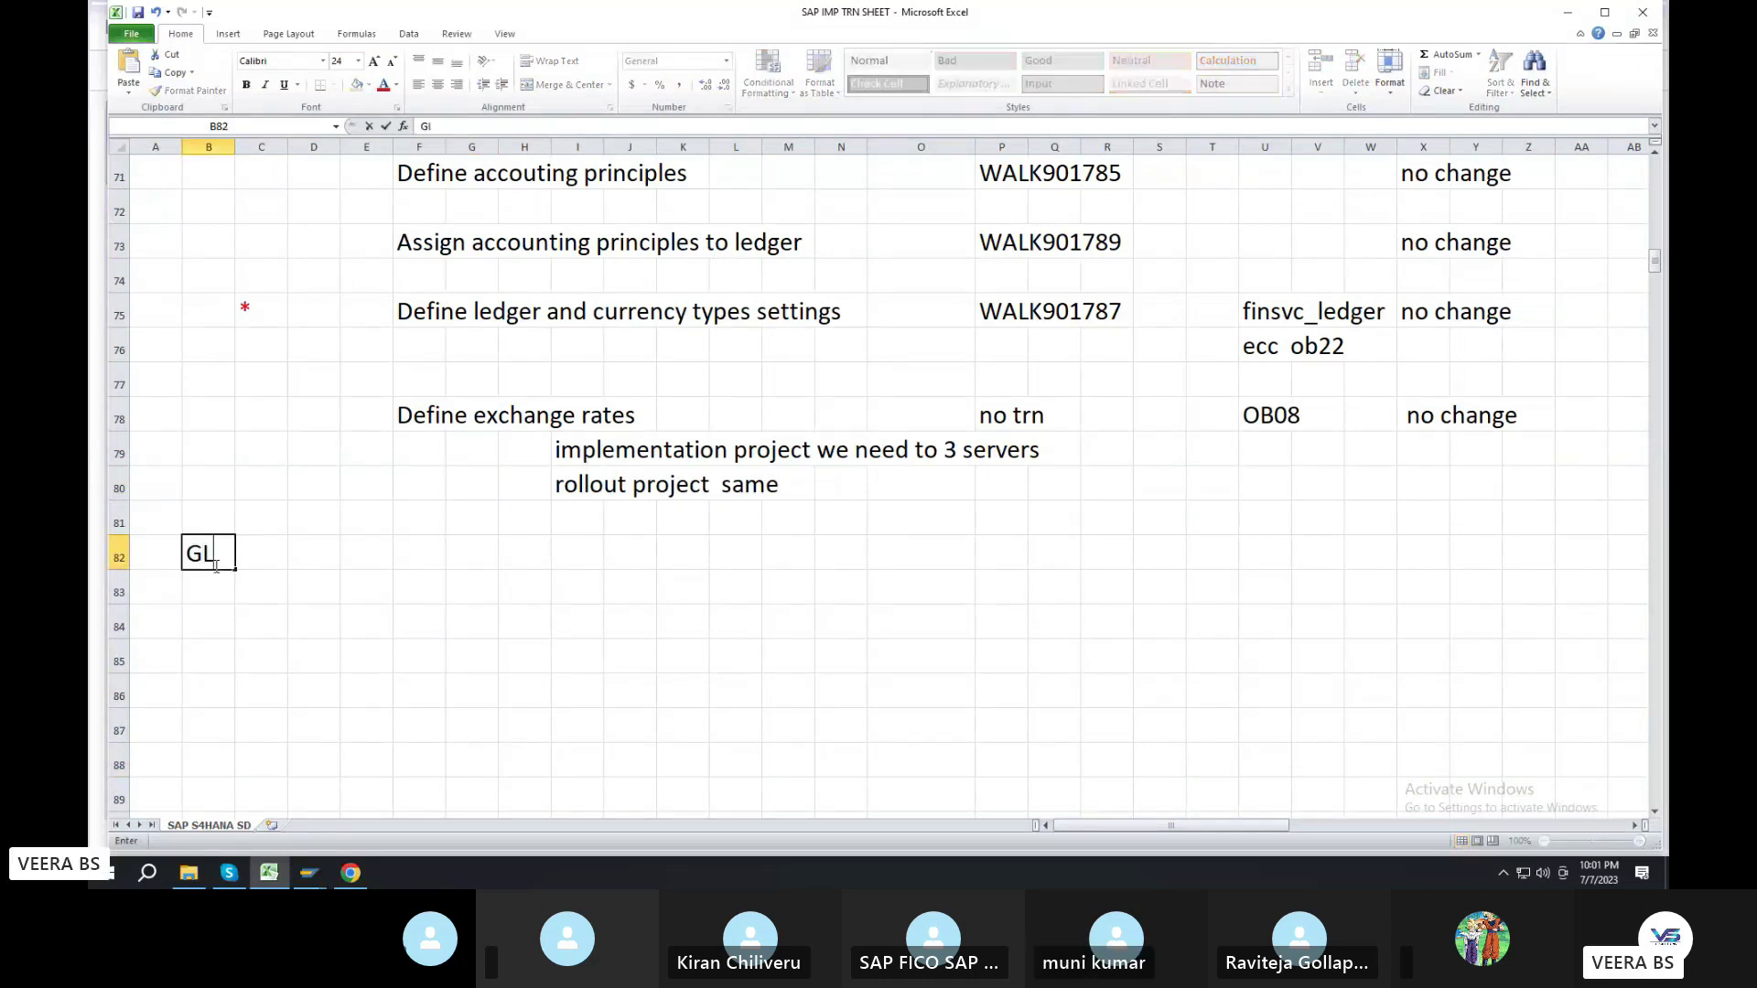
type(" MASTERS CREAT")
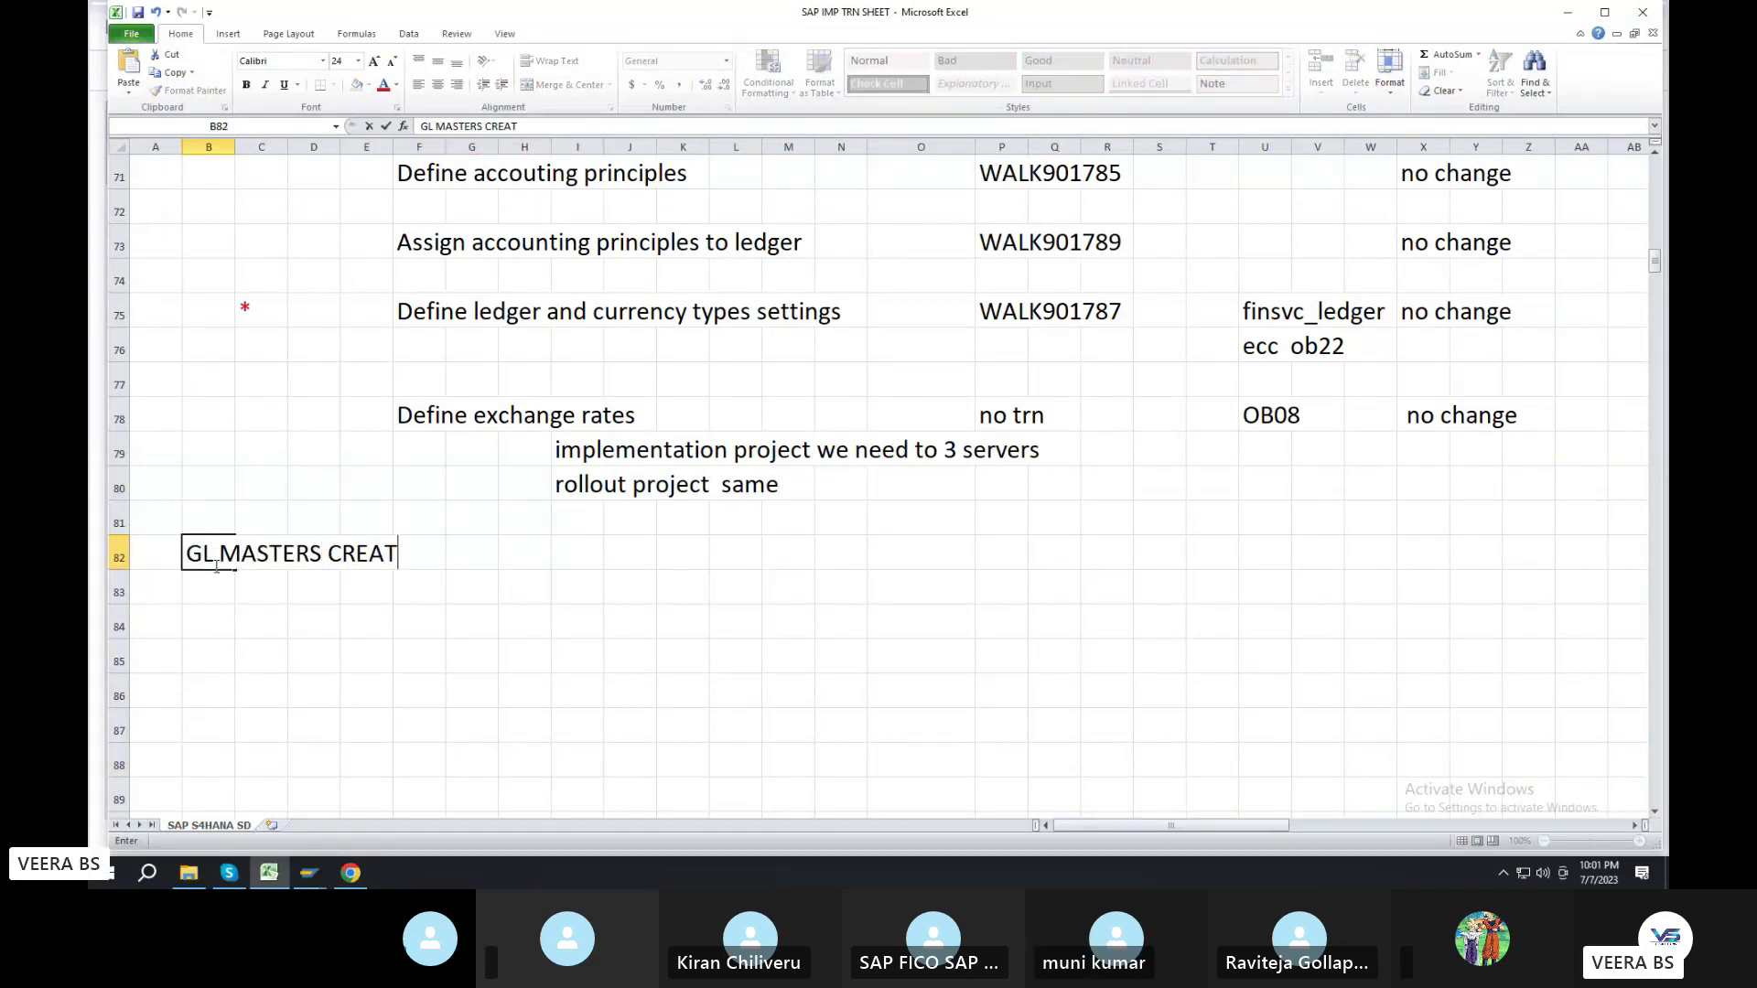
type("ION   T CODE   ")
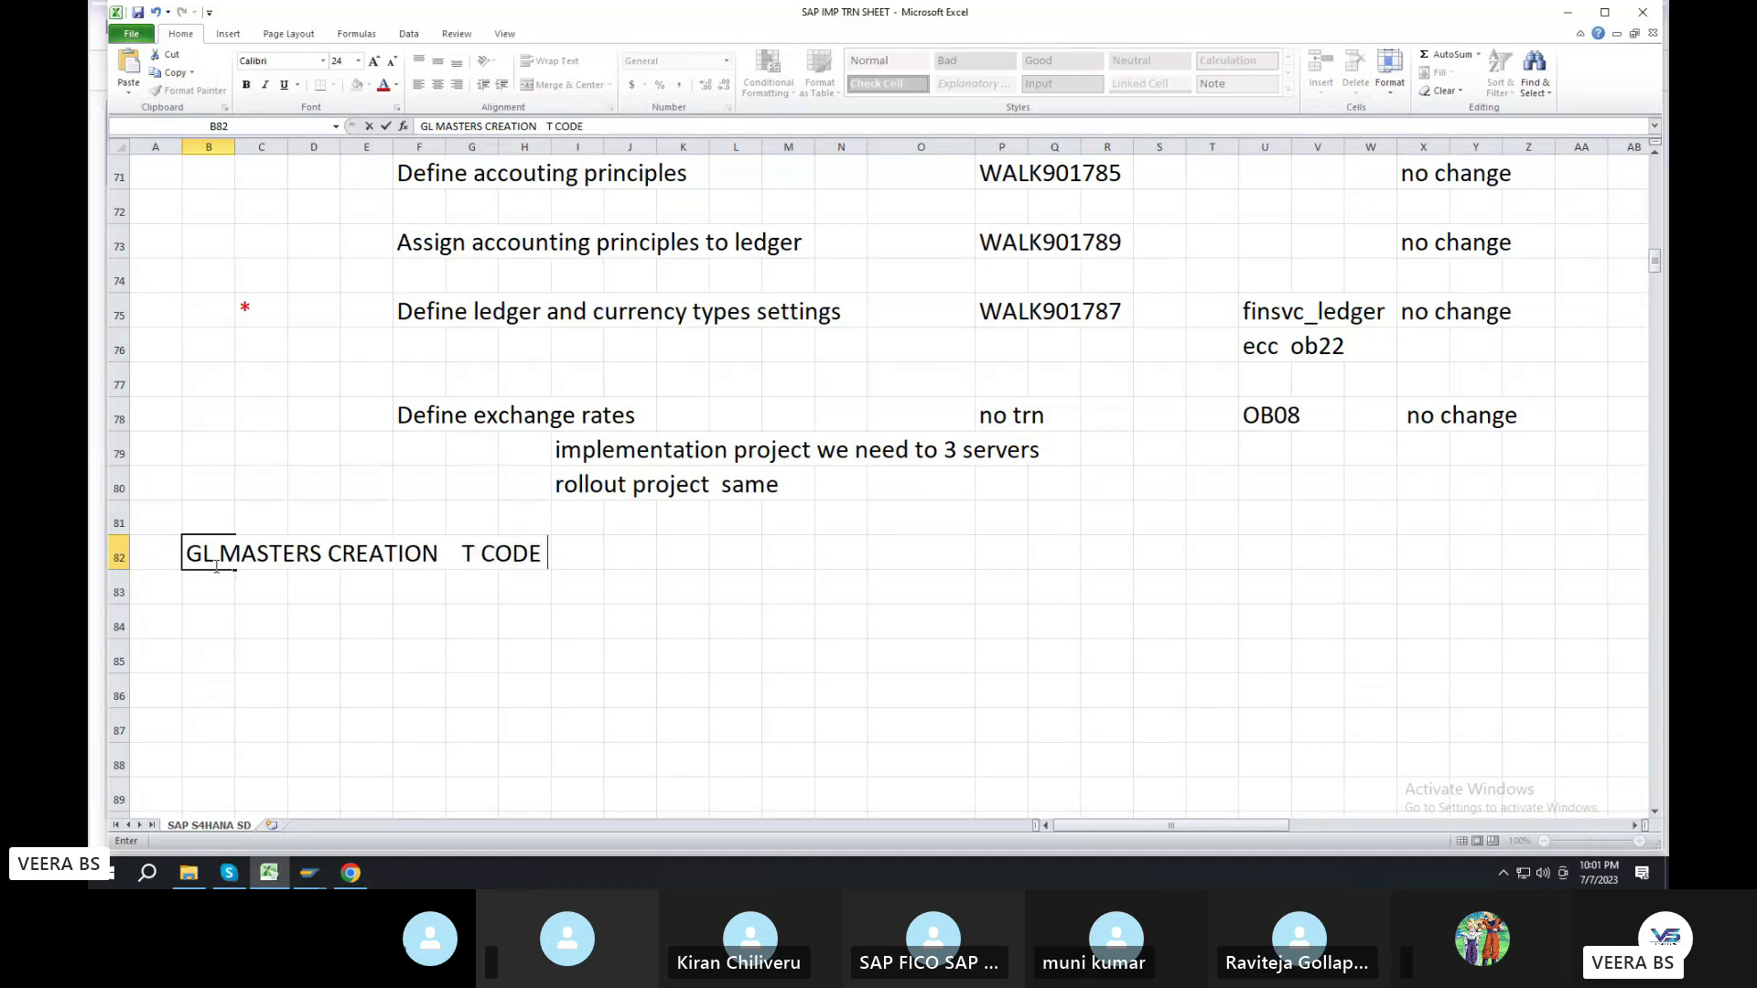
type("FS00")
left_click(319, 873)
Return to SAP Easy Access and expand Accounting > Financial Accounting > General Ledger > Master Records > G/L Accounts
left_click(353, 801)
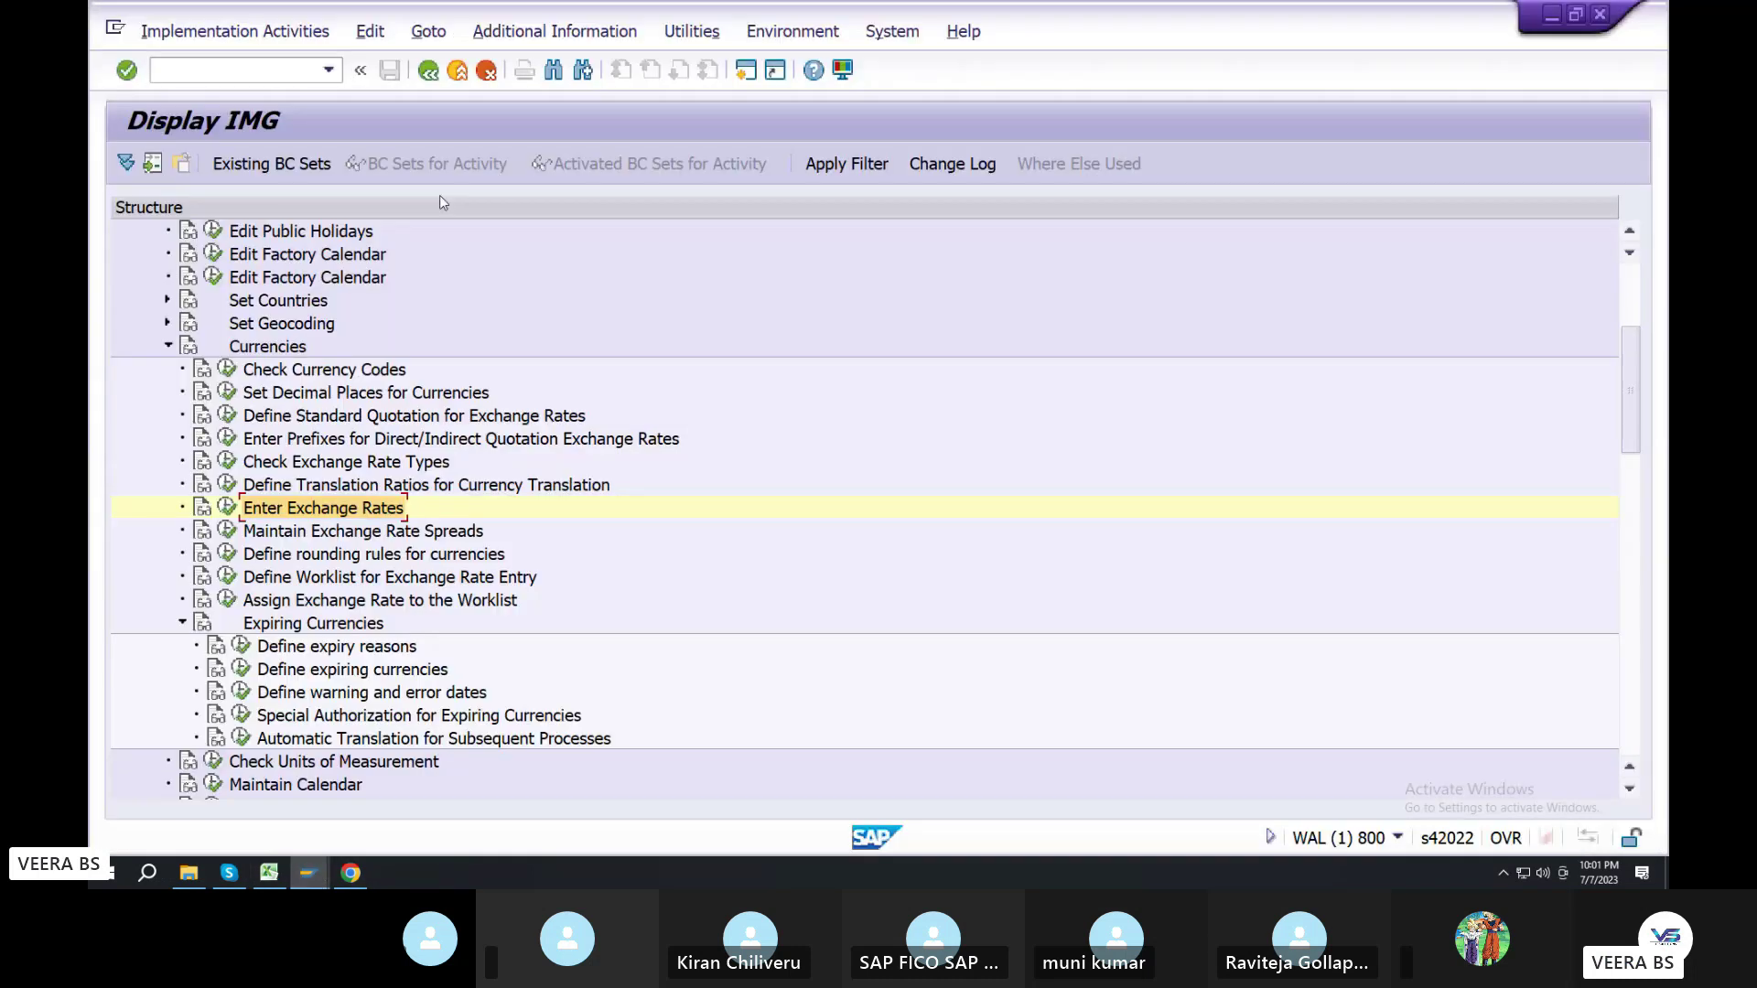
left_click(427, 72)
left_click(424, 79)
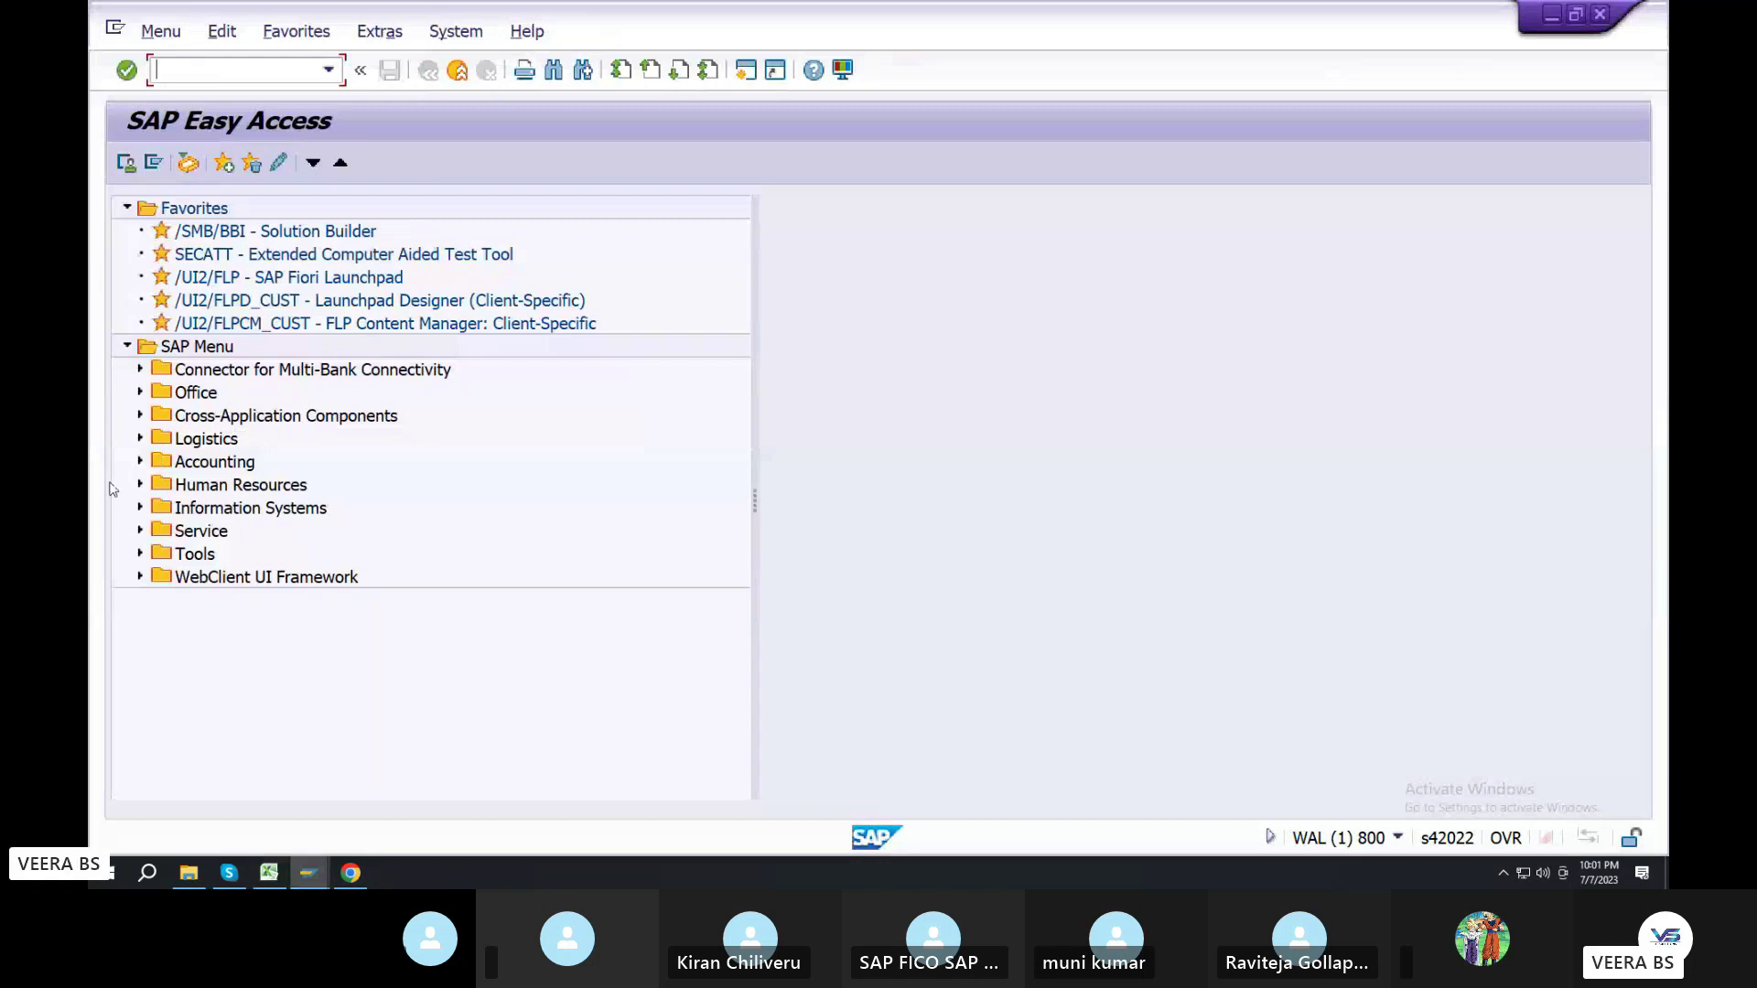
left_click(140, 462)
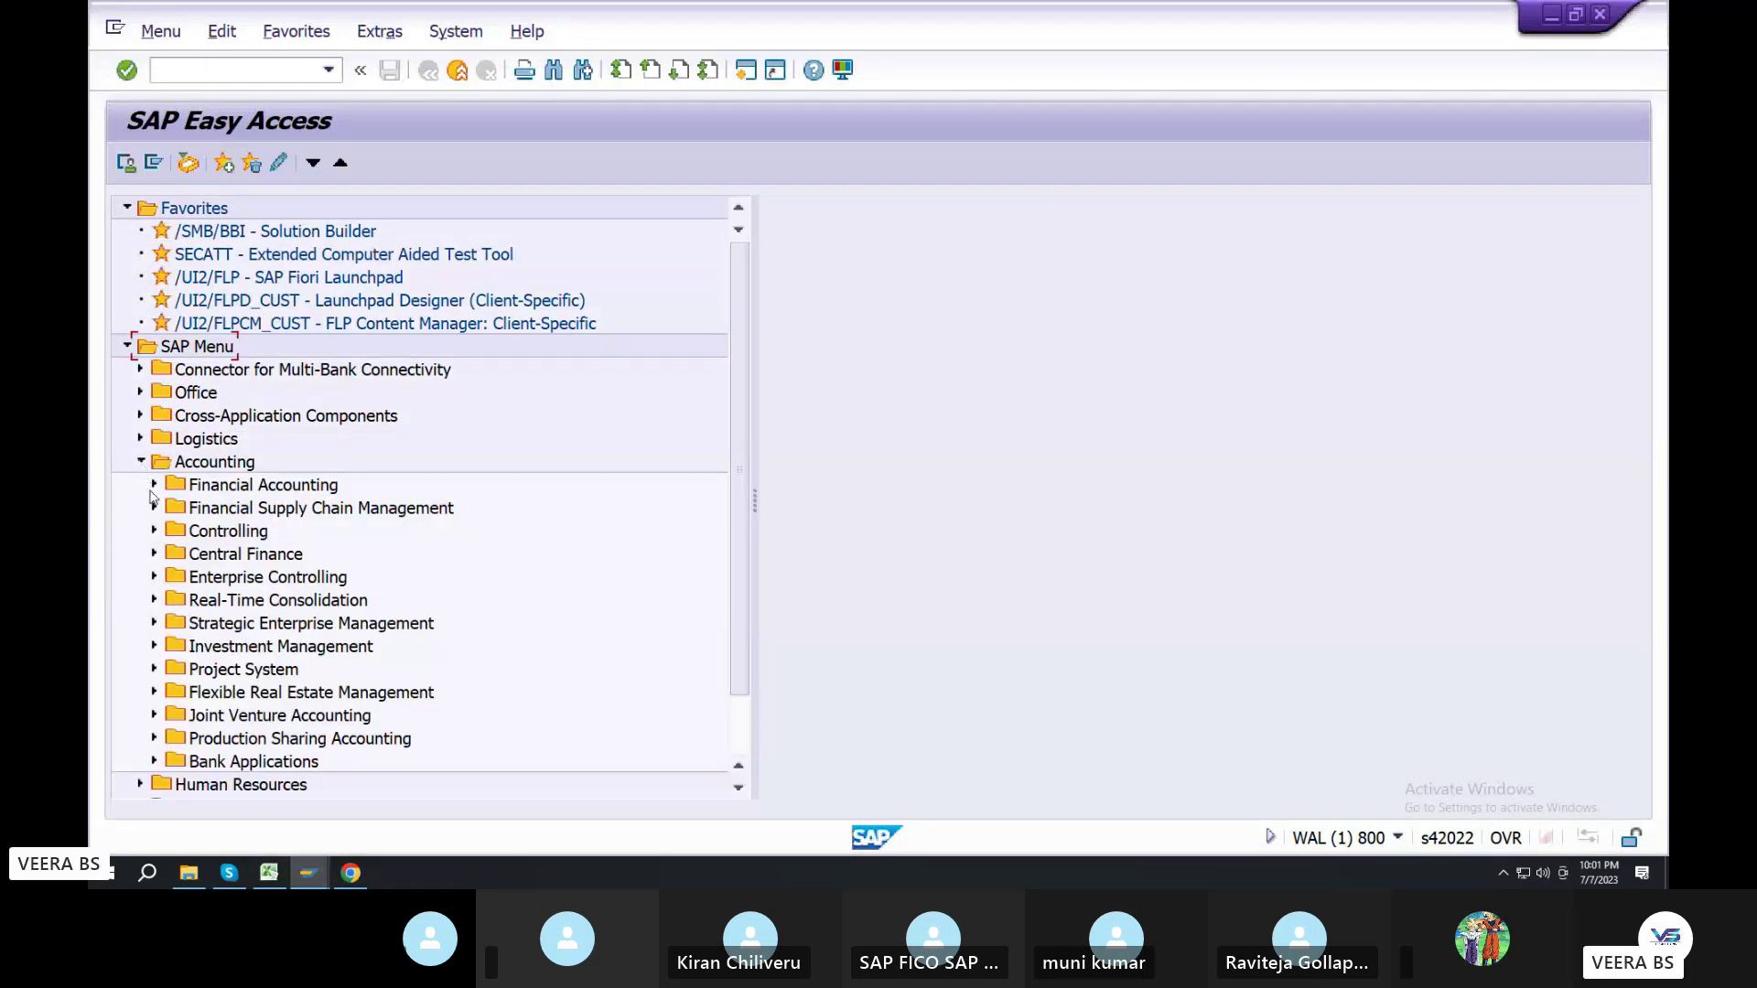
left_click(153, 488)
scroll(160, 467, "down", 1)
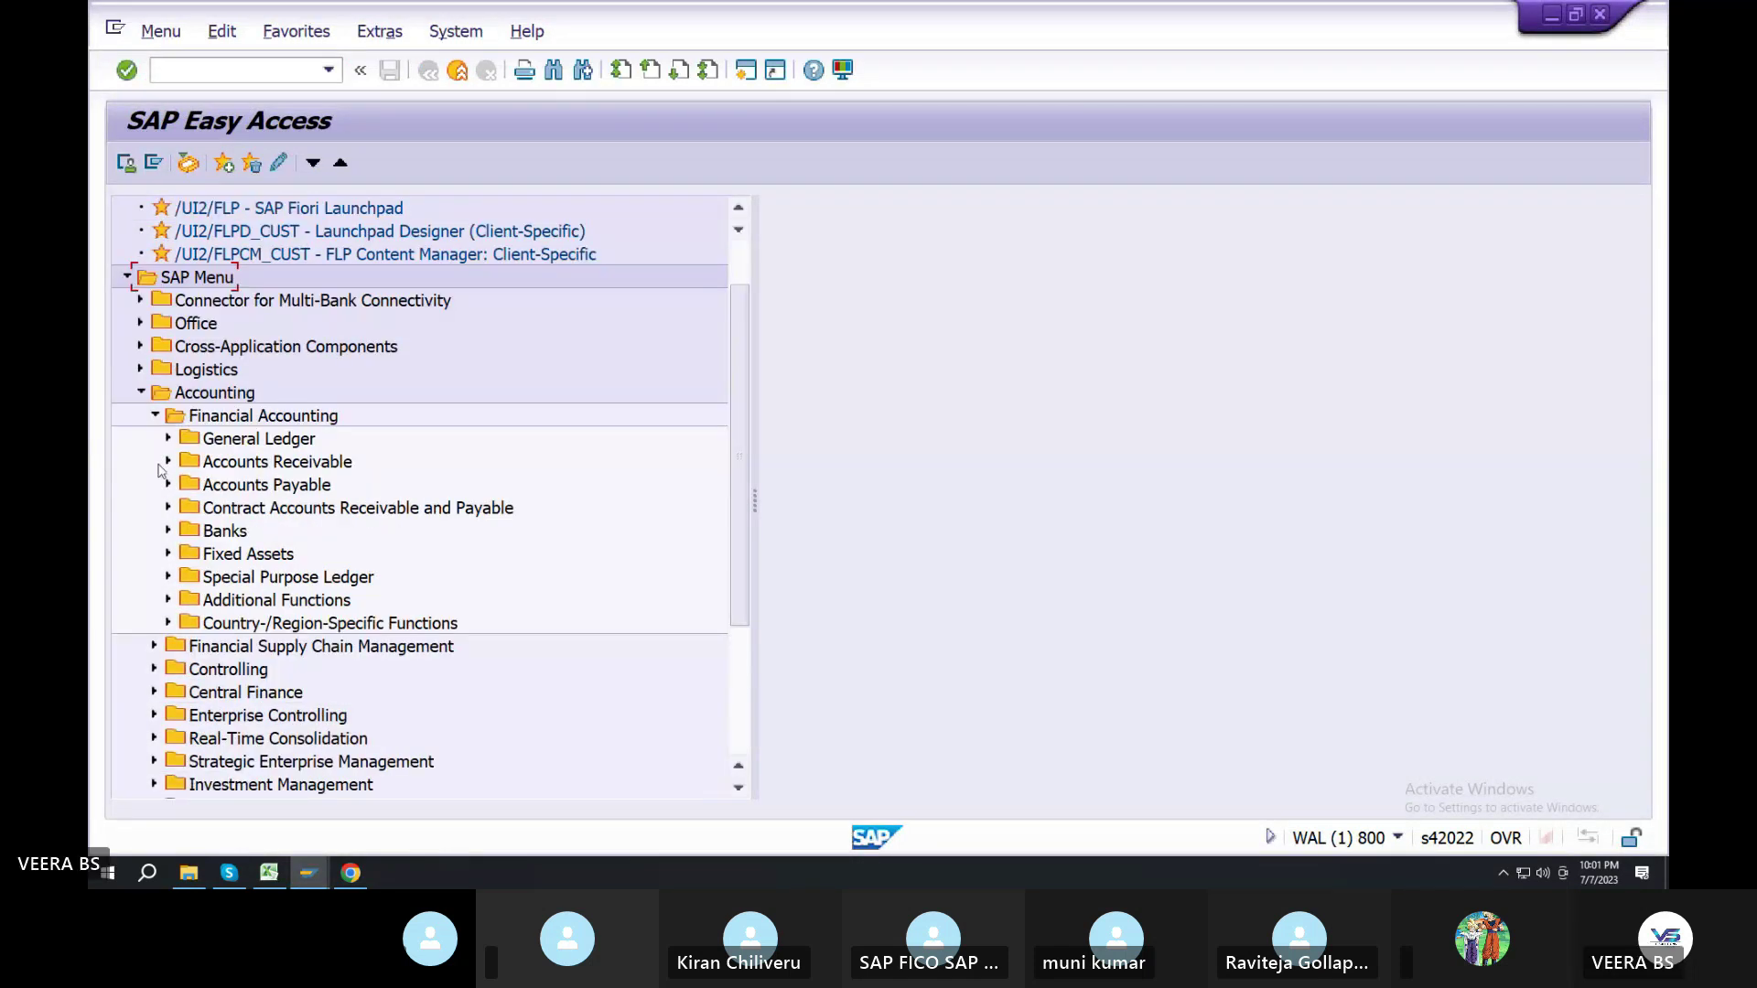
left_click(169, 439)
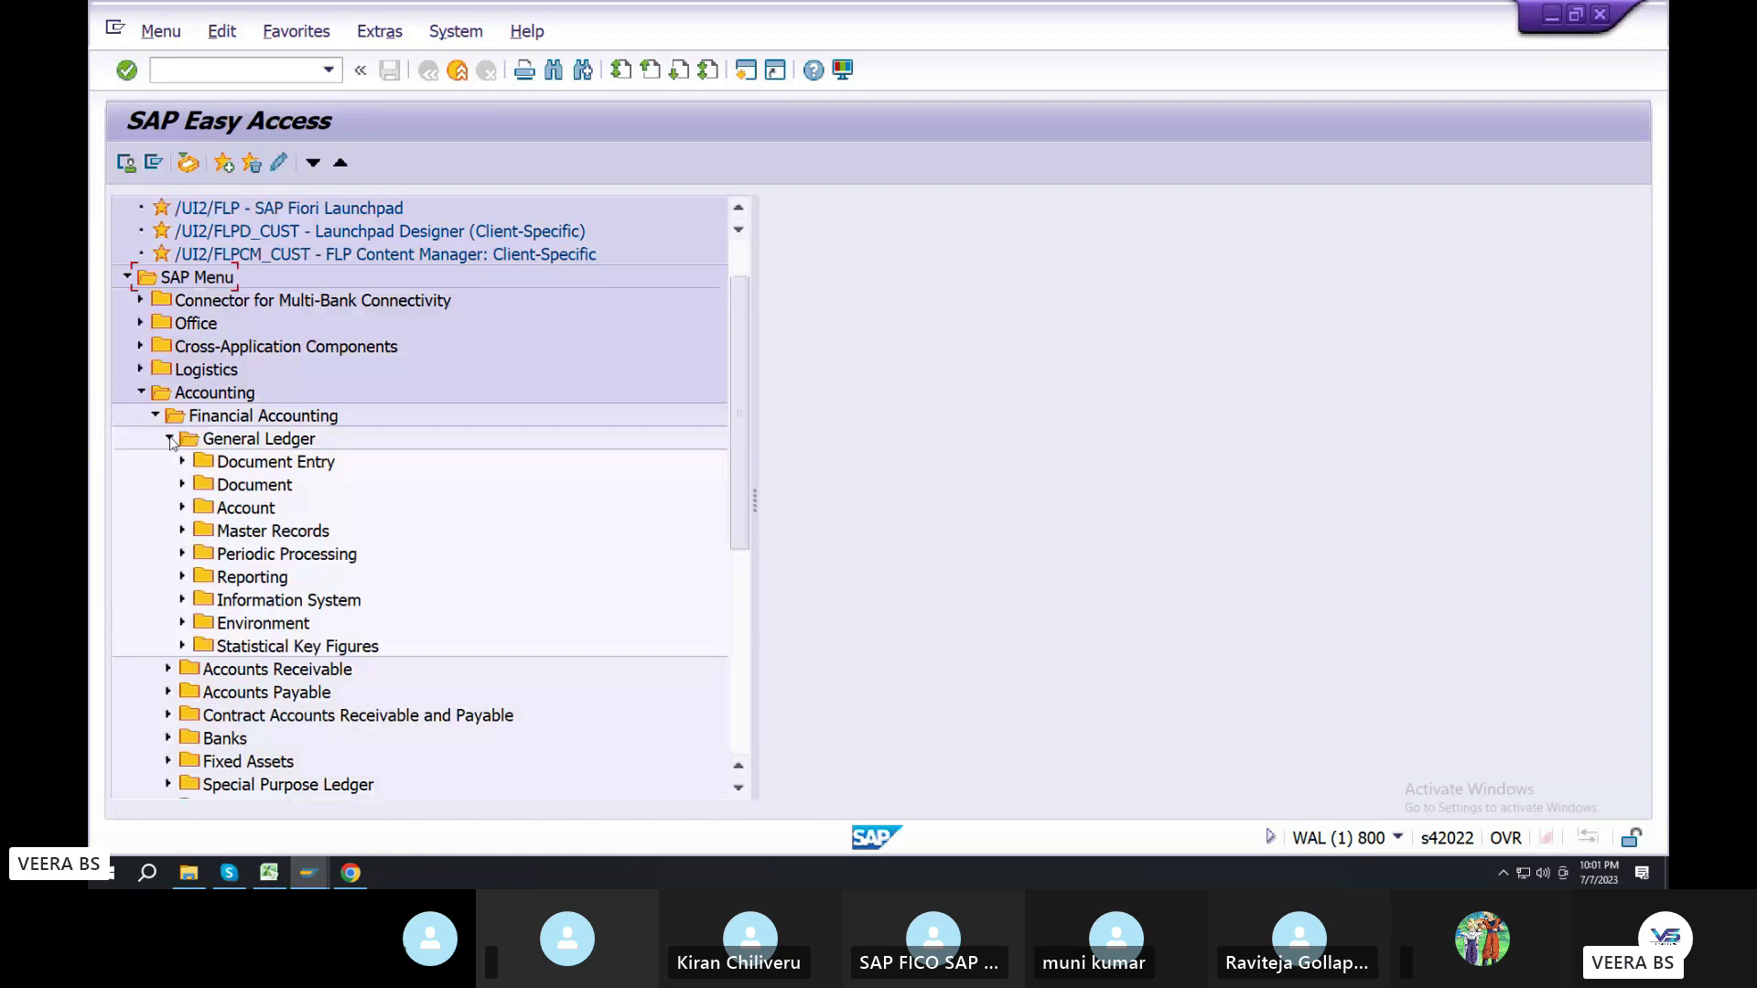
left_click(182, 533)
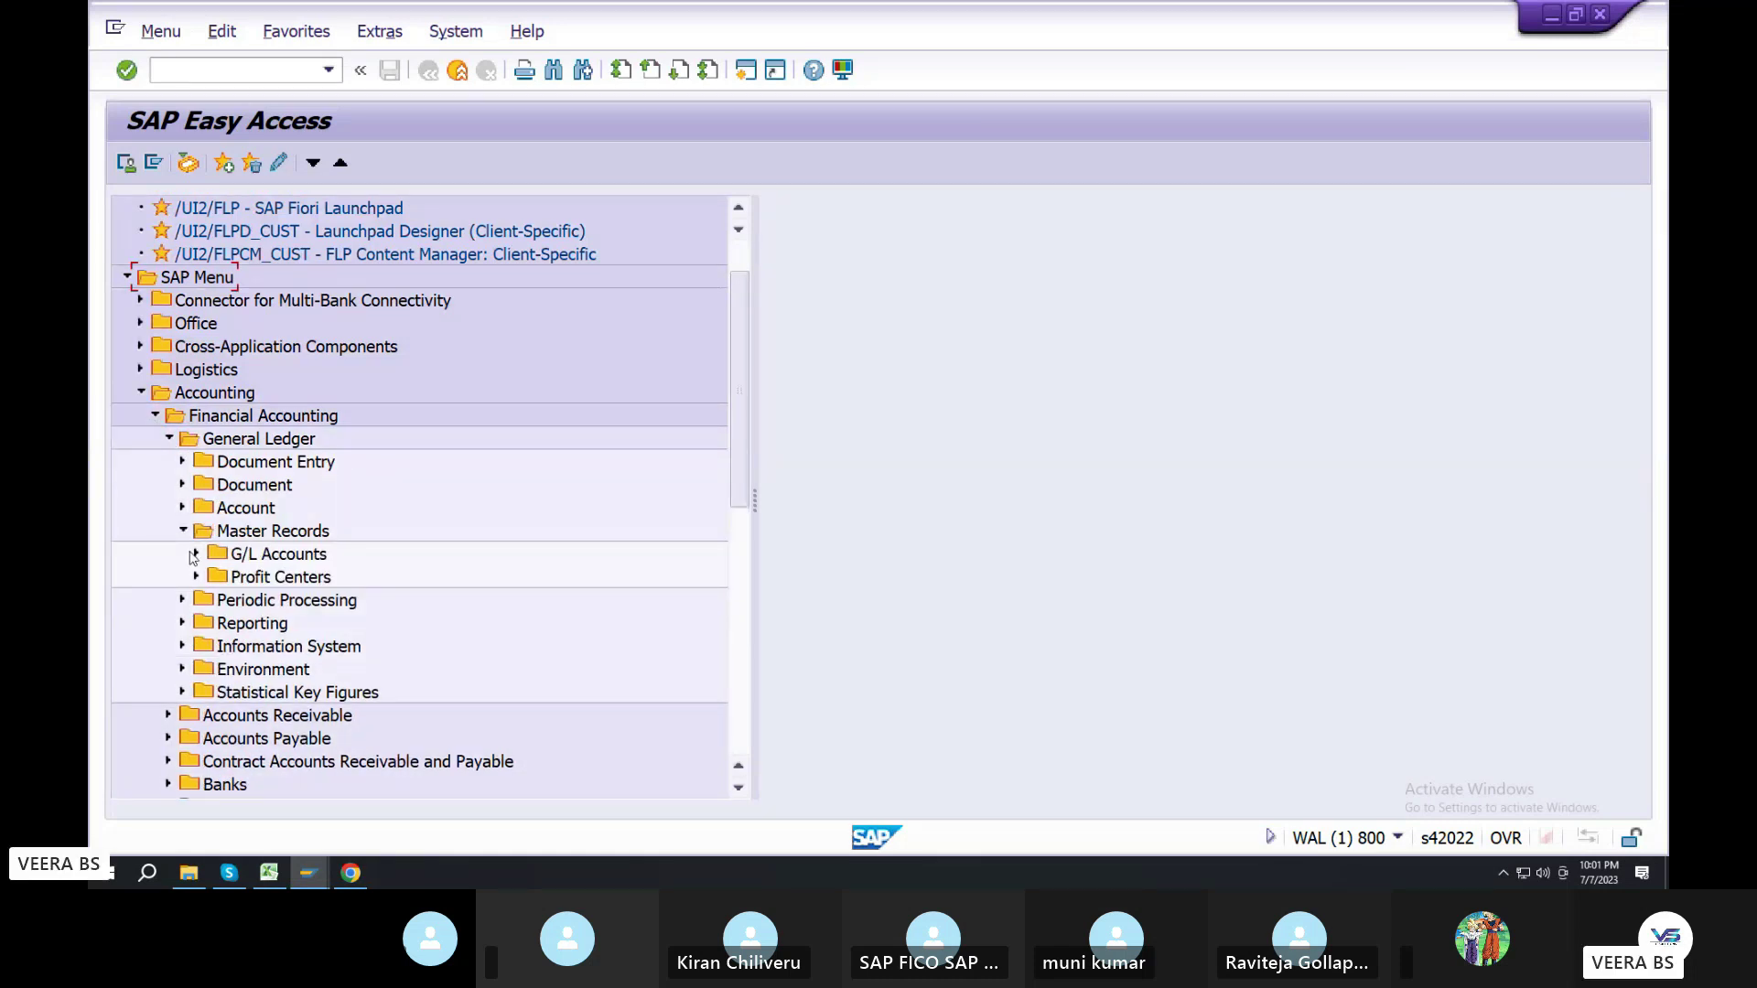
left_click(196, 554)
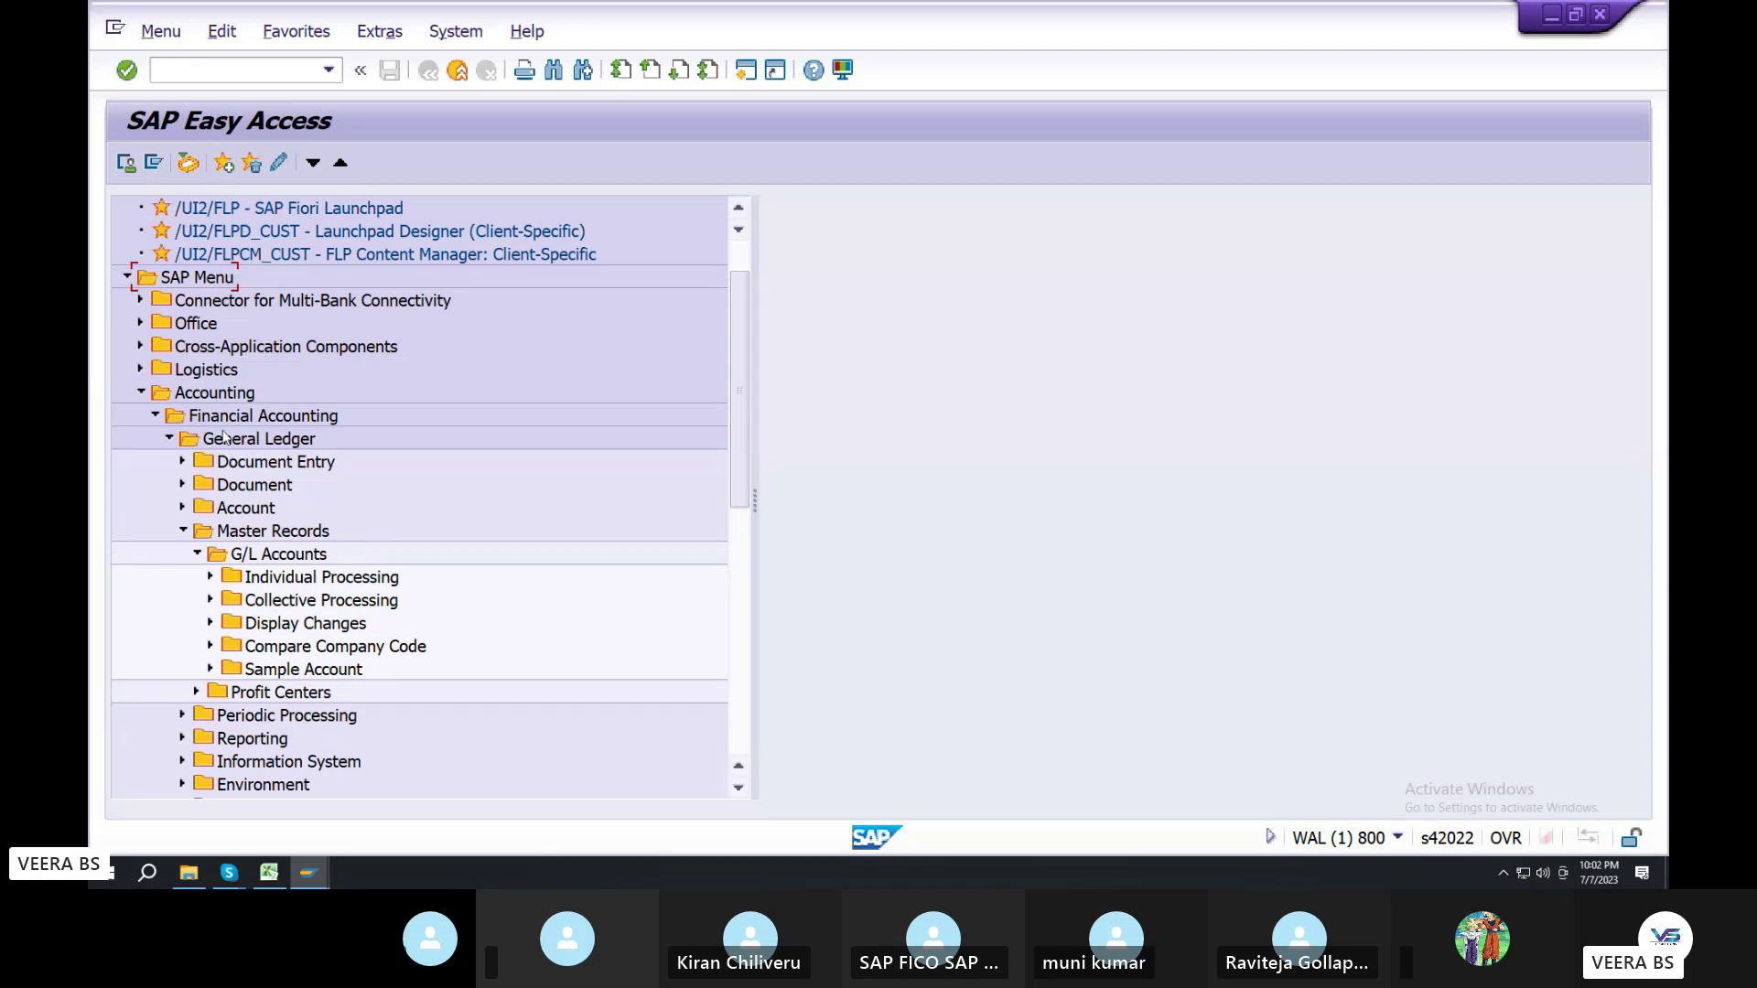
Select FS00 - Centrally under Individual Processing and switch off Display Technical Names in Extras > Settings
left_click(209, 577)
left_click(307, 604)
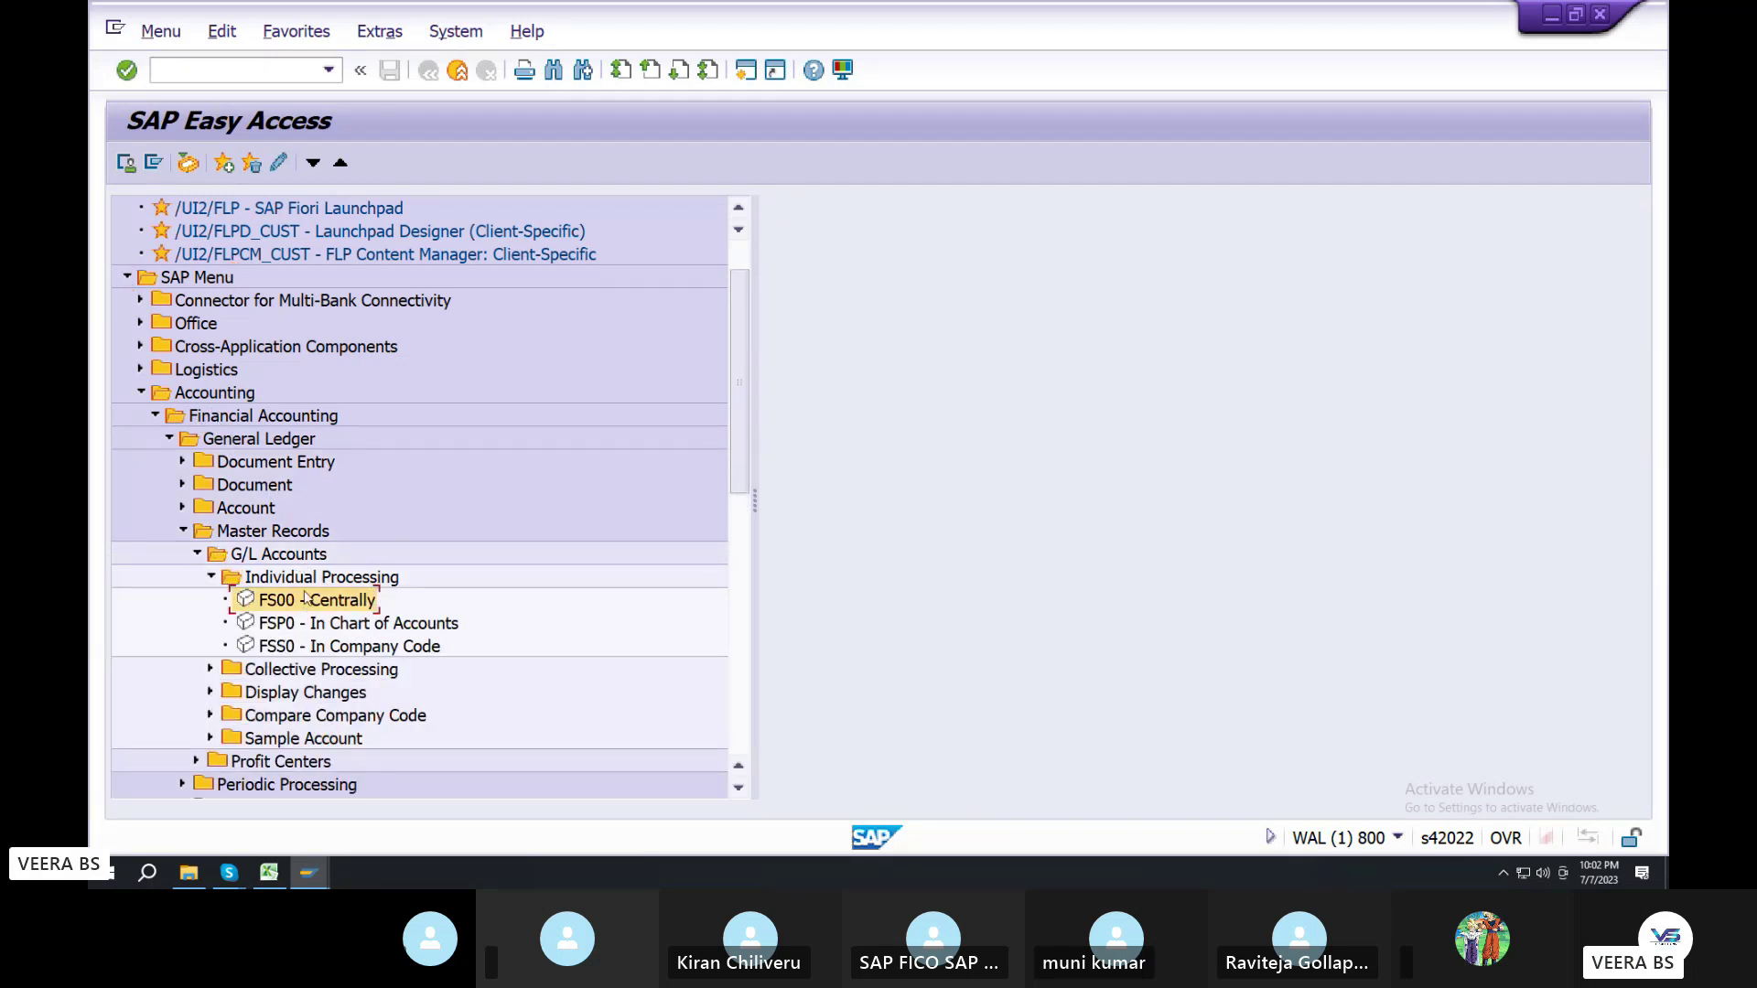
left_click(379, 31)
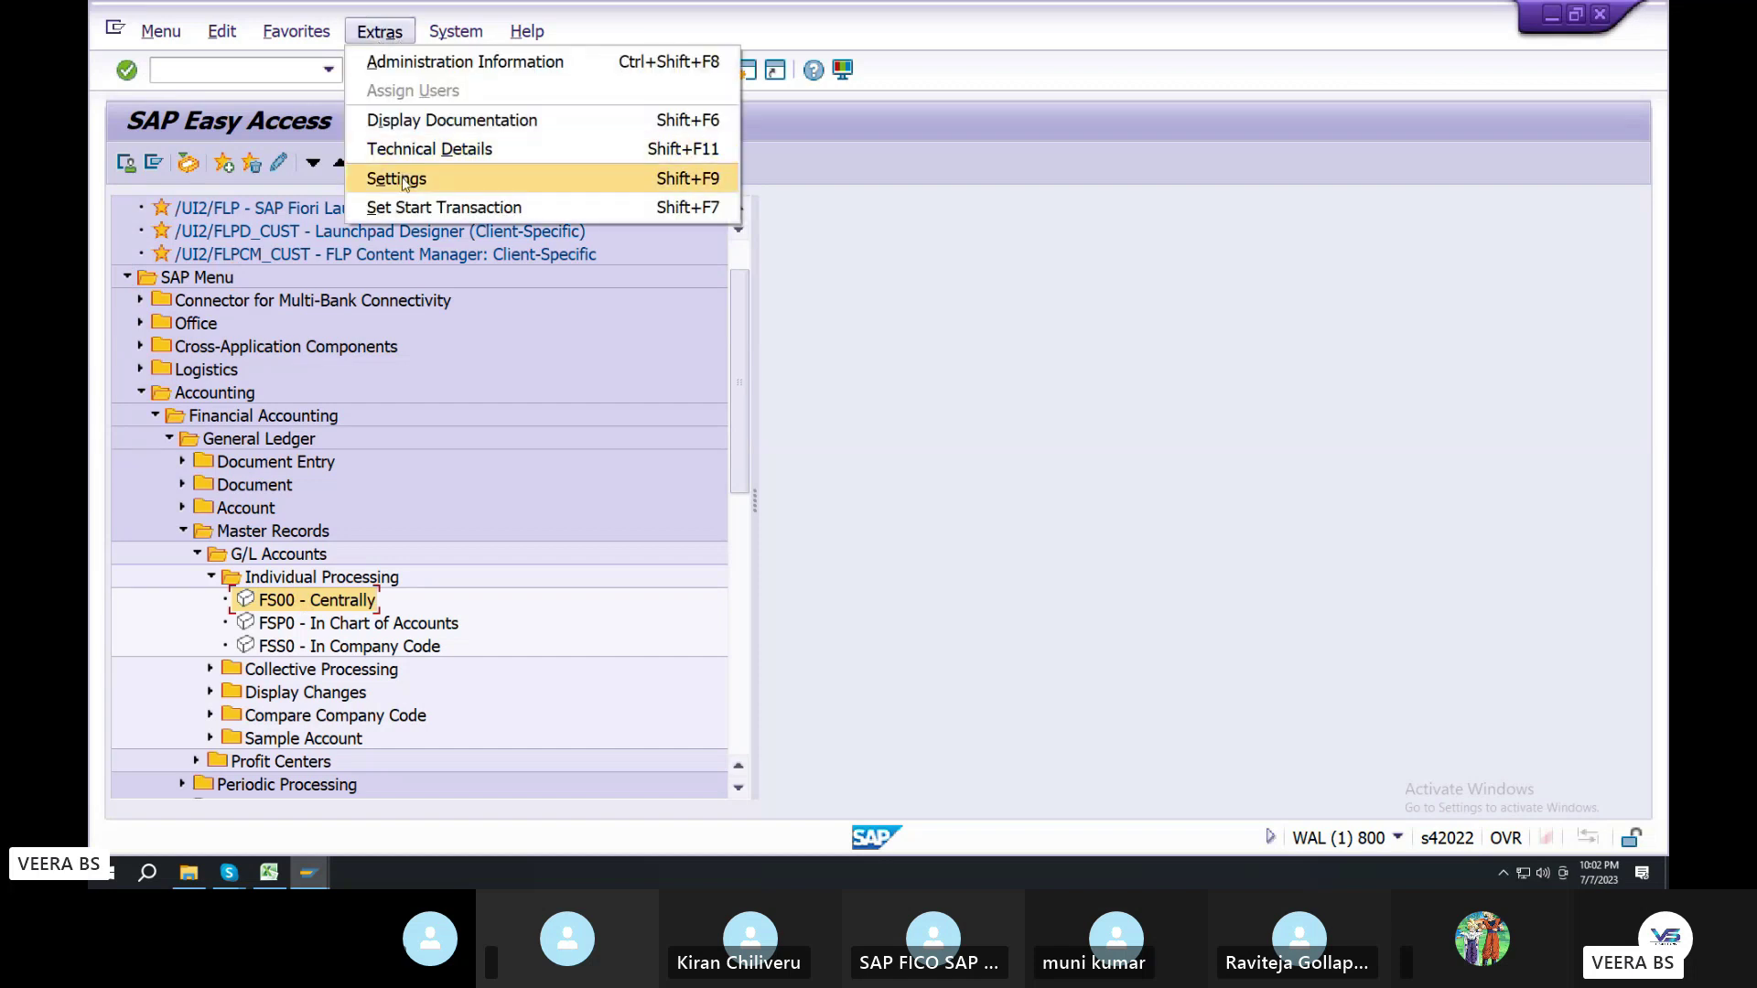
left_click(403, 180)
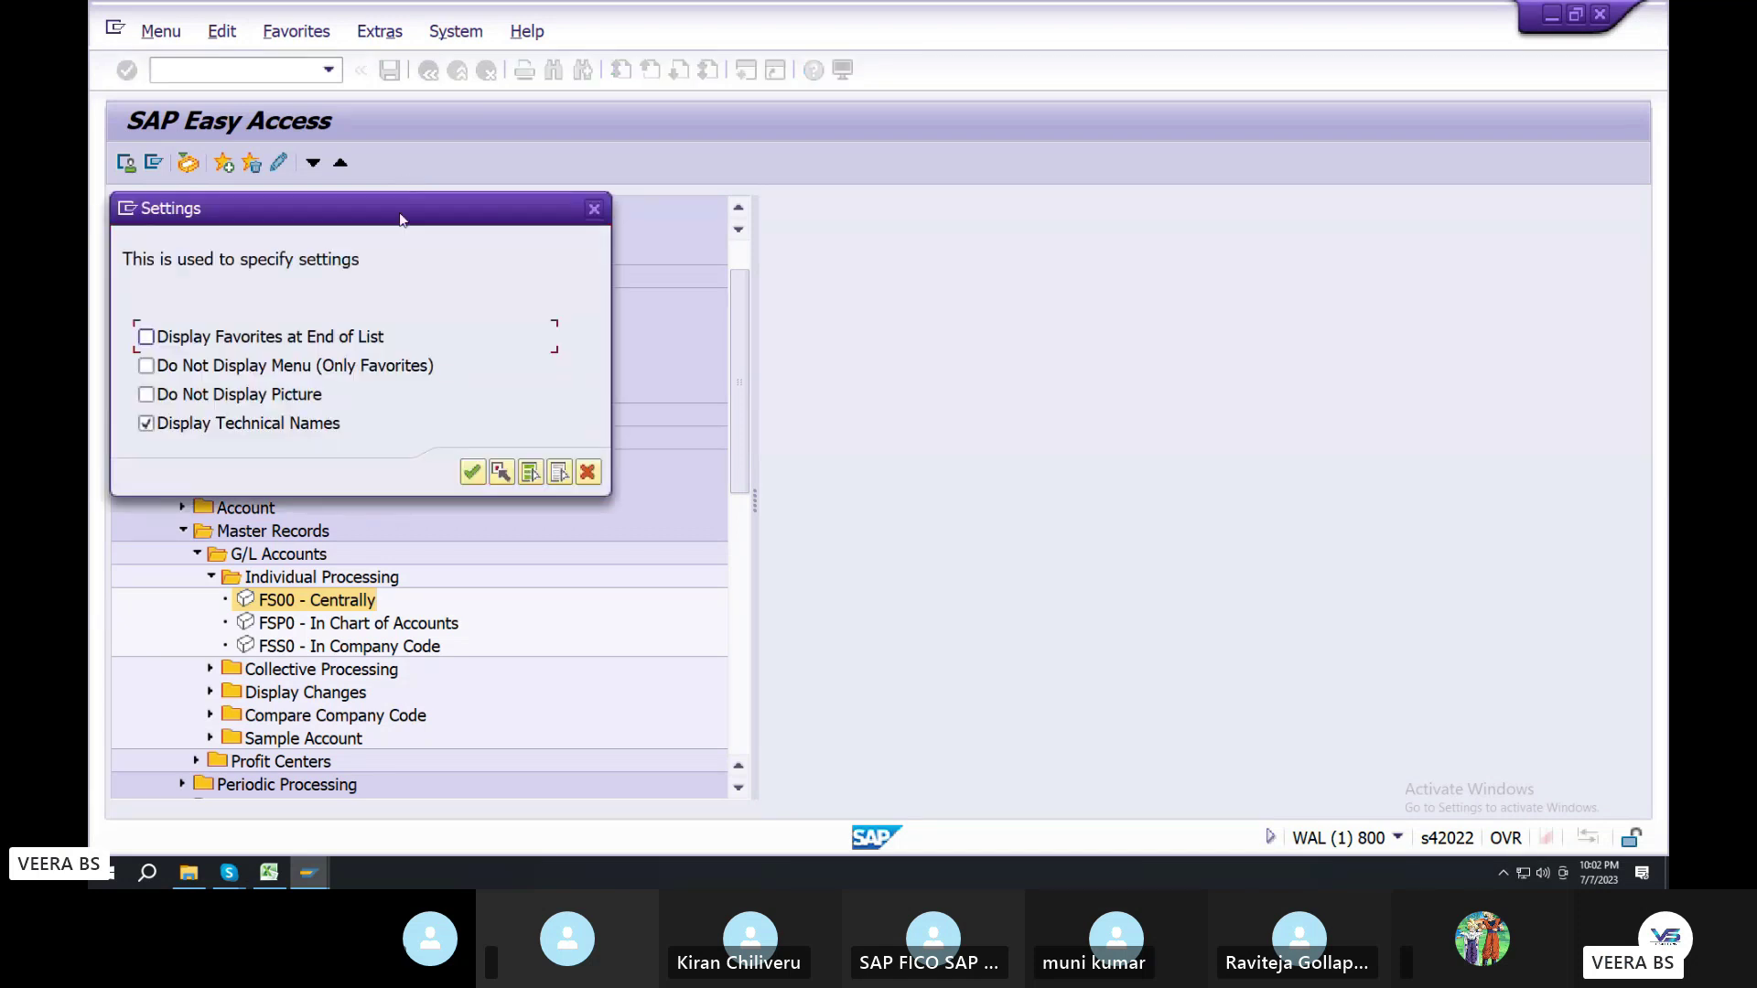
left_click(145, 425)
left_click(462, 476)
left_click(468, 474)
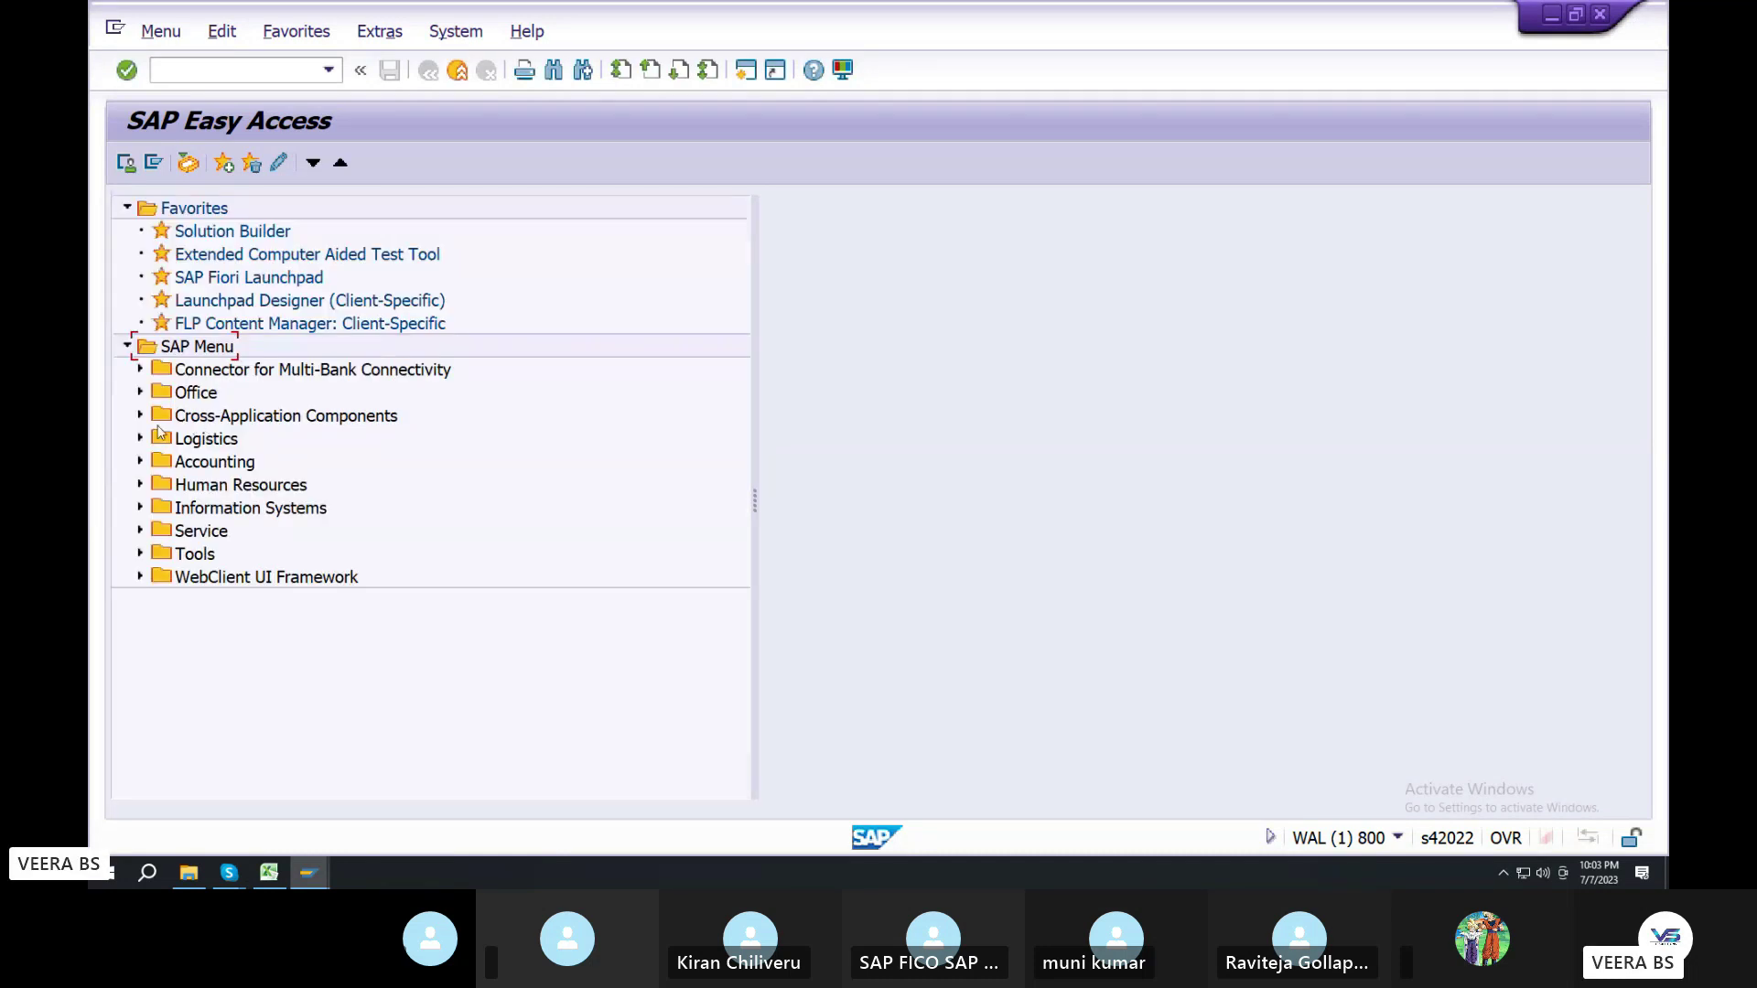
left_click(140, 461)
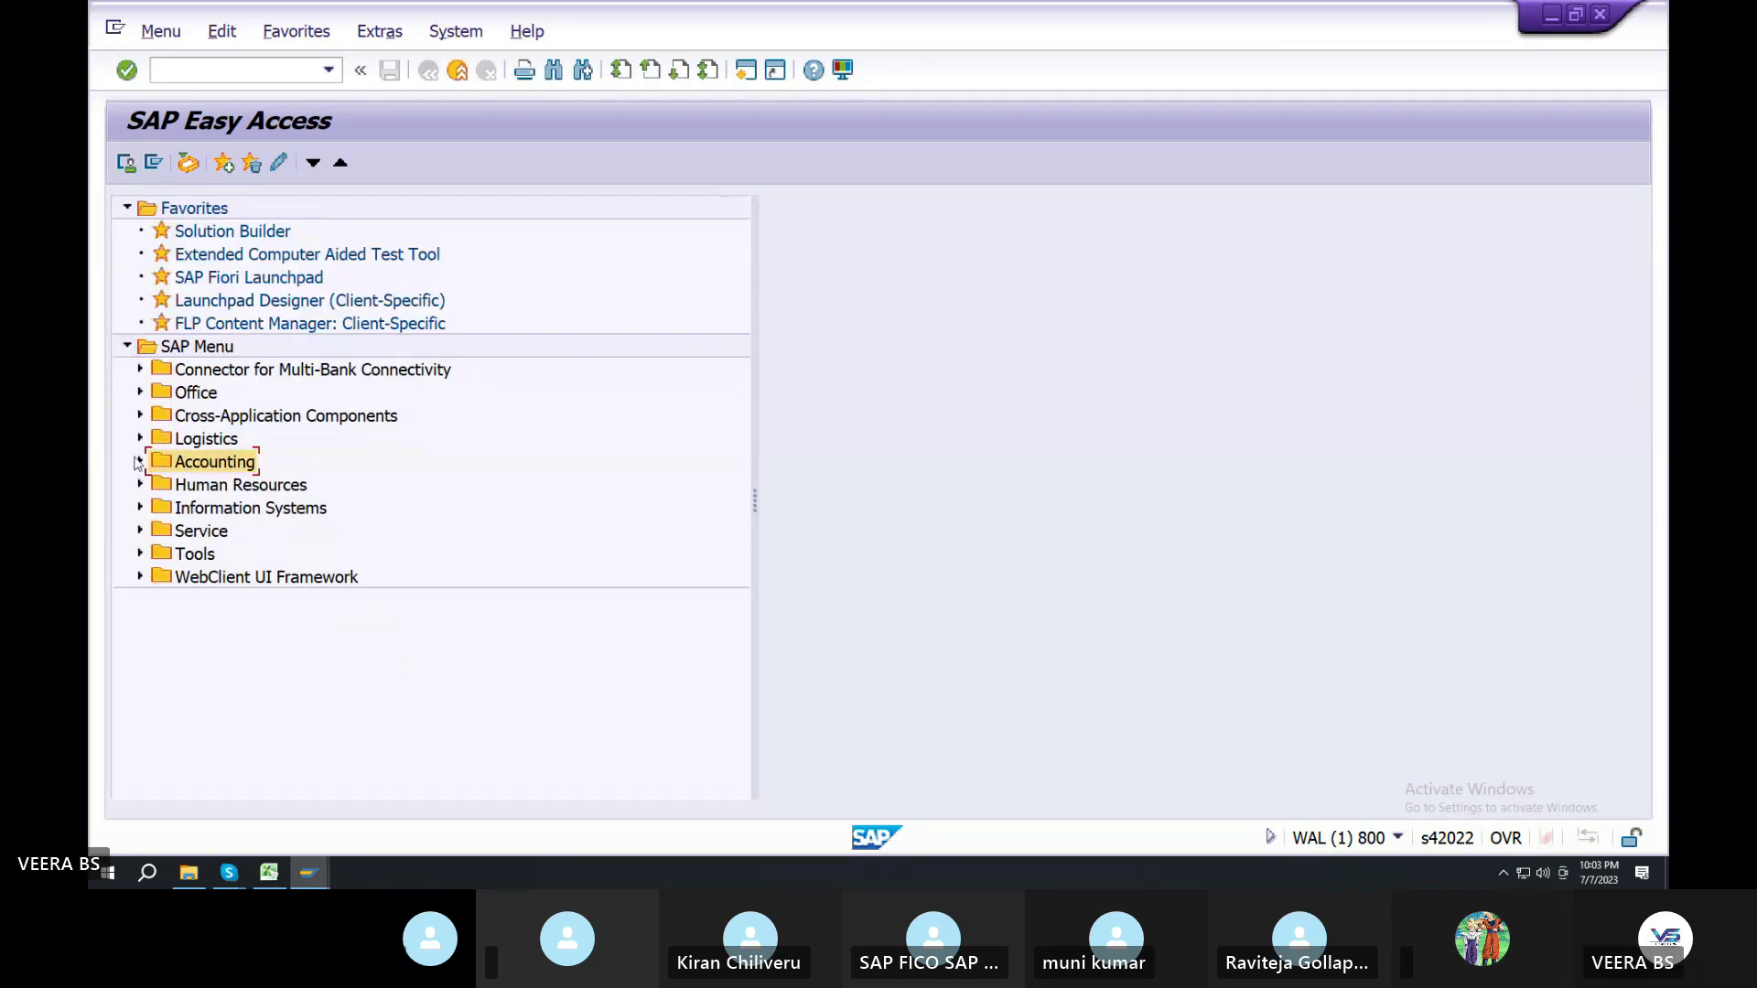
Expand the menu down to Individual Processing and turn Display Technical Names back on
left_click(155, 485)
left_click(169, 507)
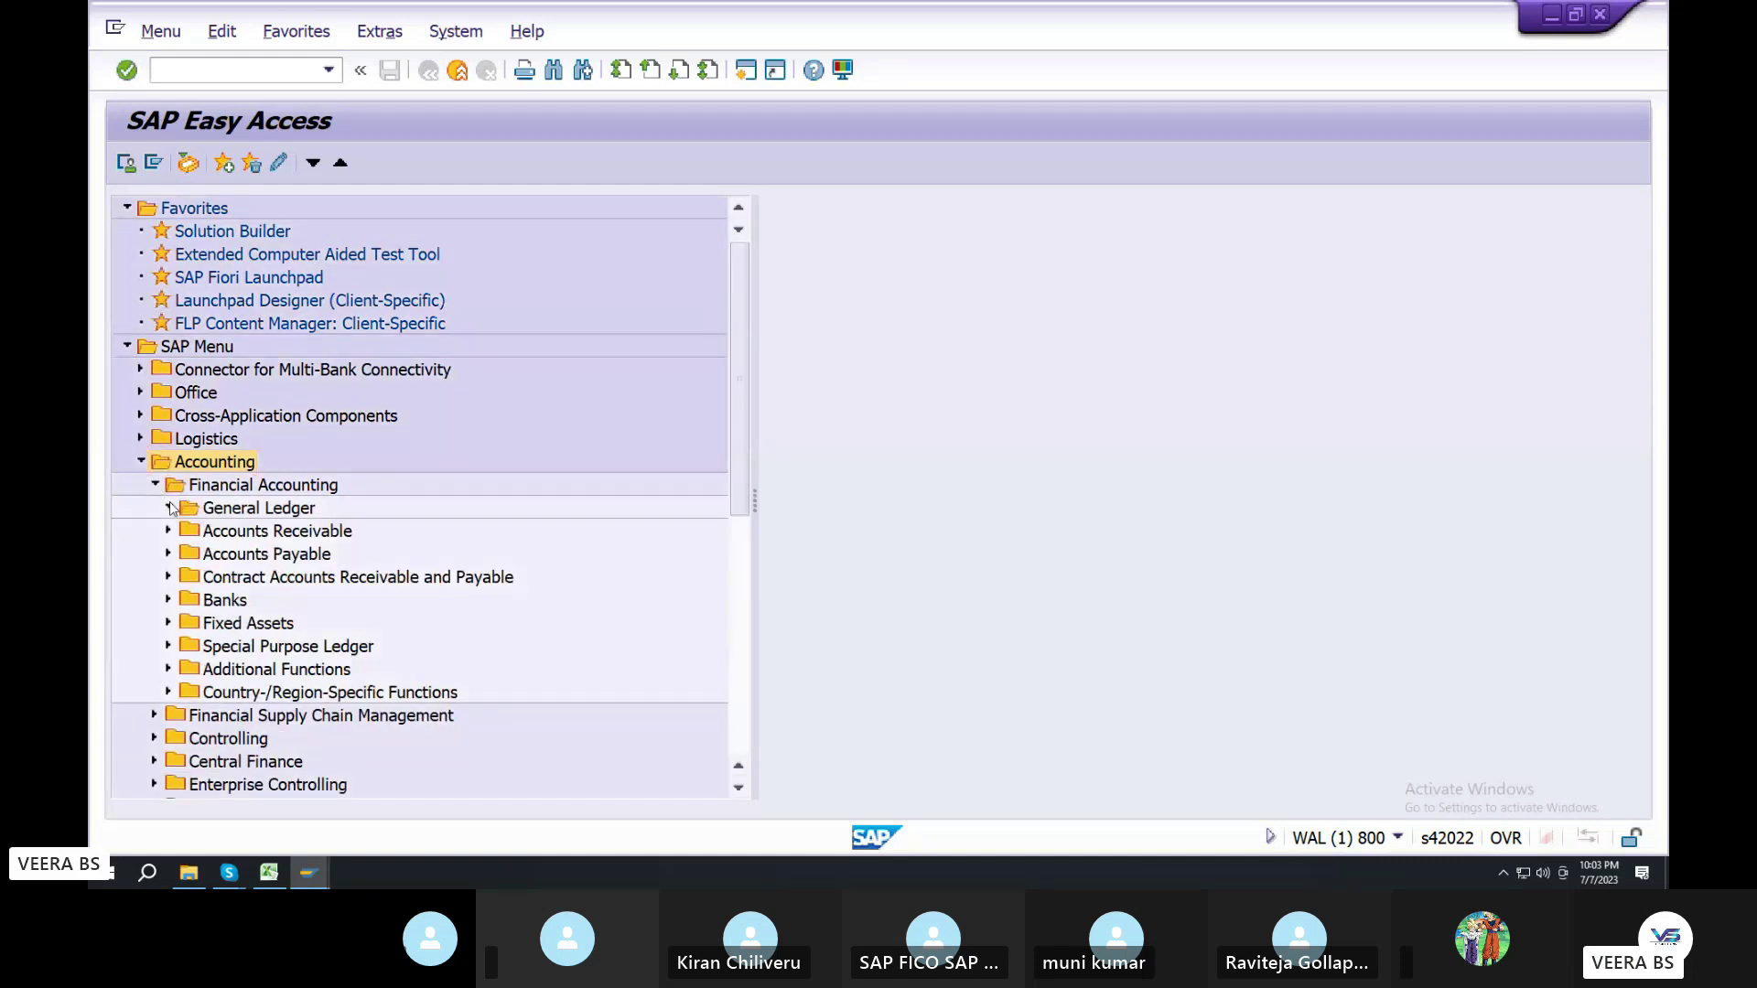
left_click(182, 599)
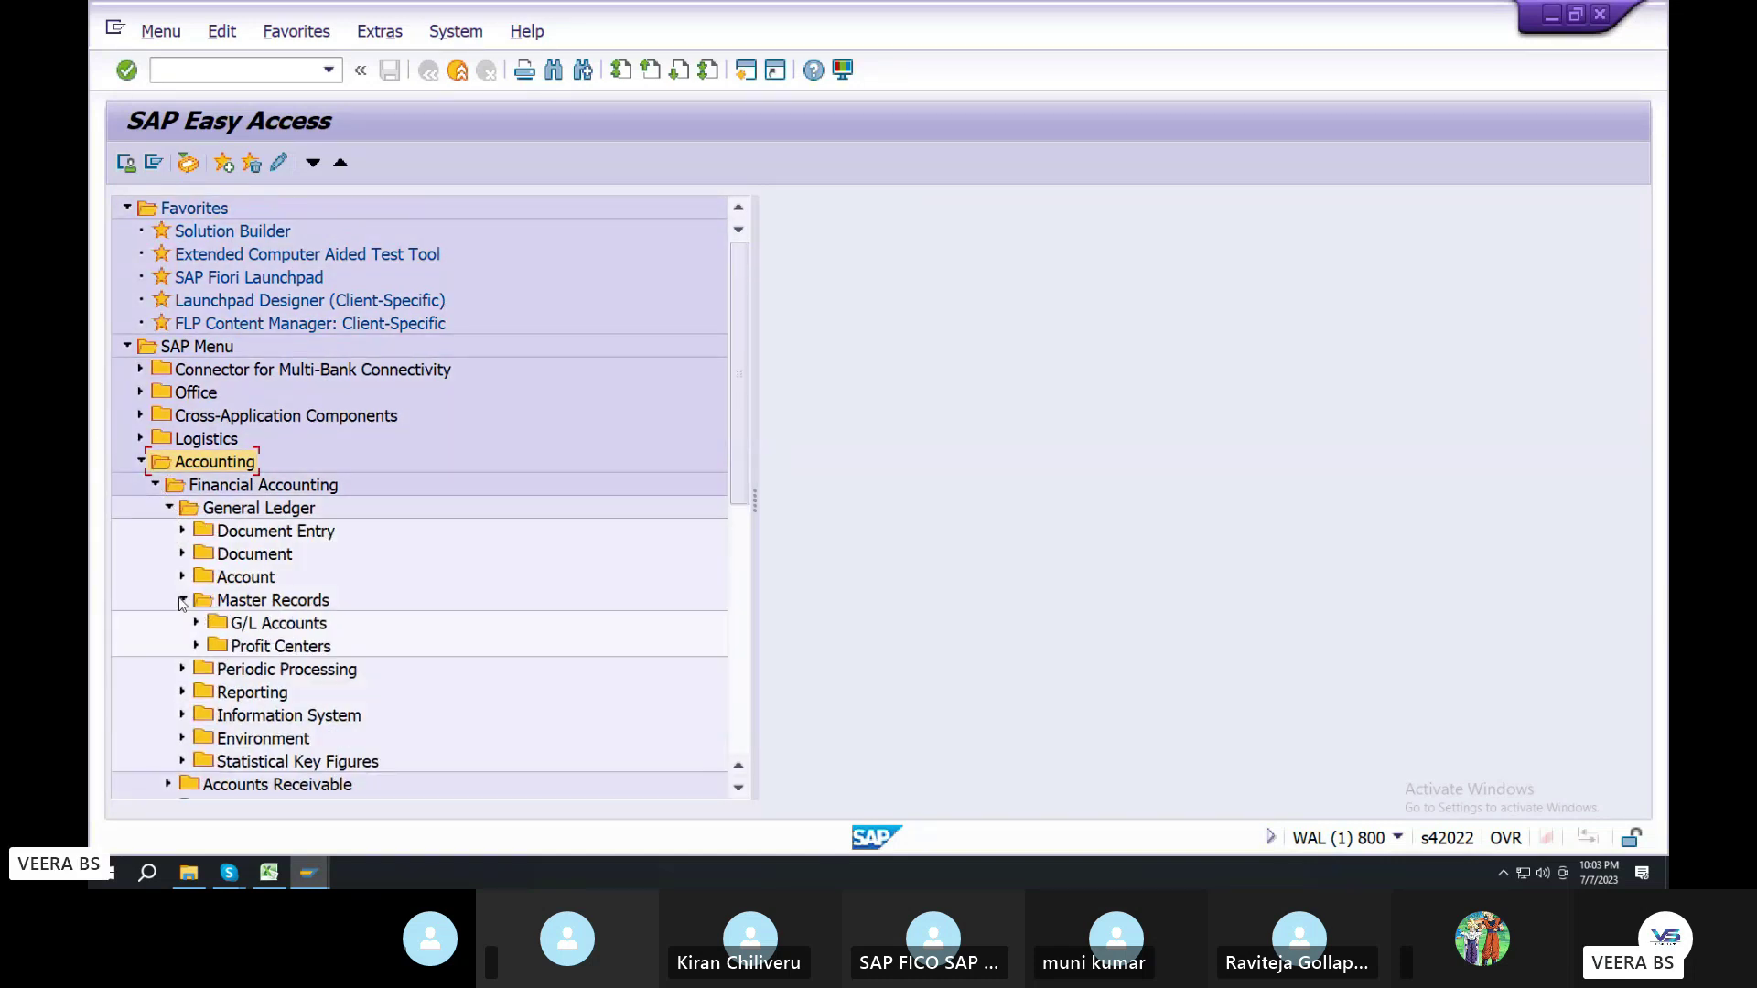
left_click(196, 623)
left_click(210, 646)
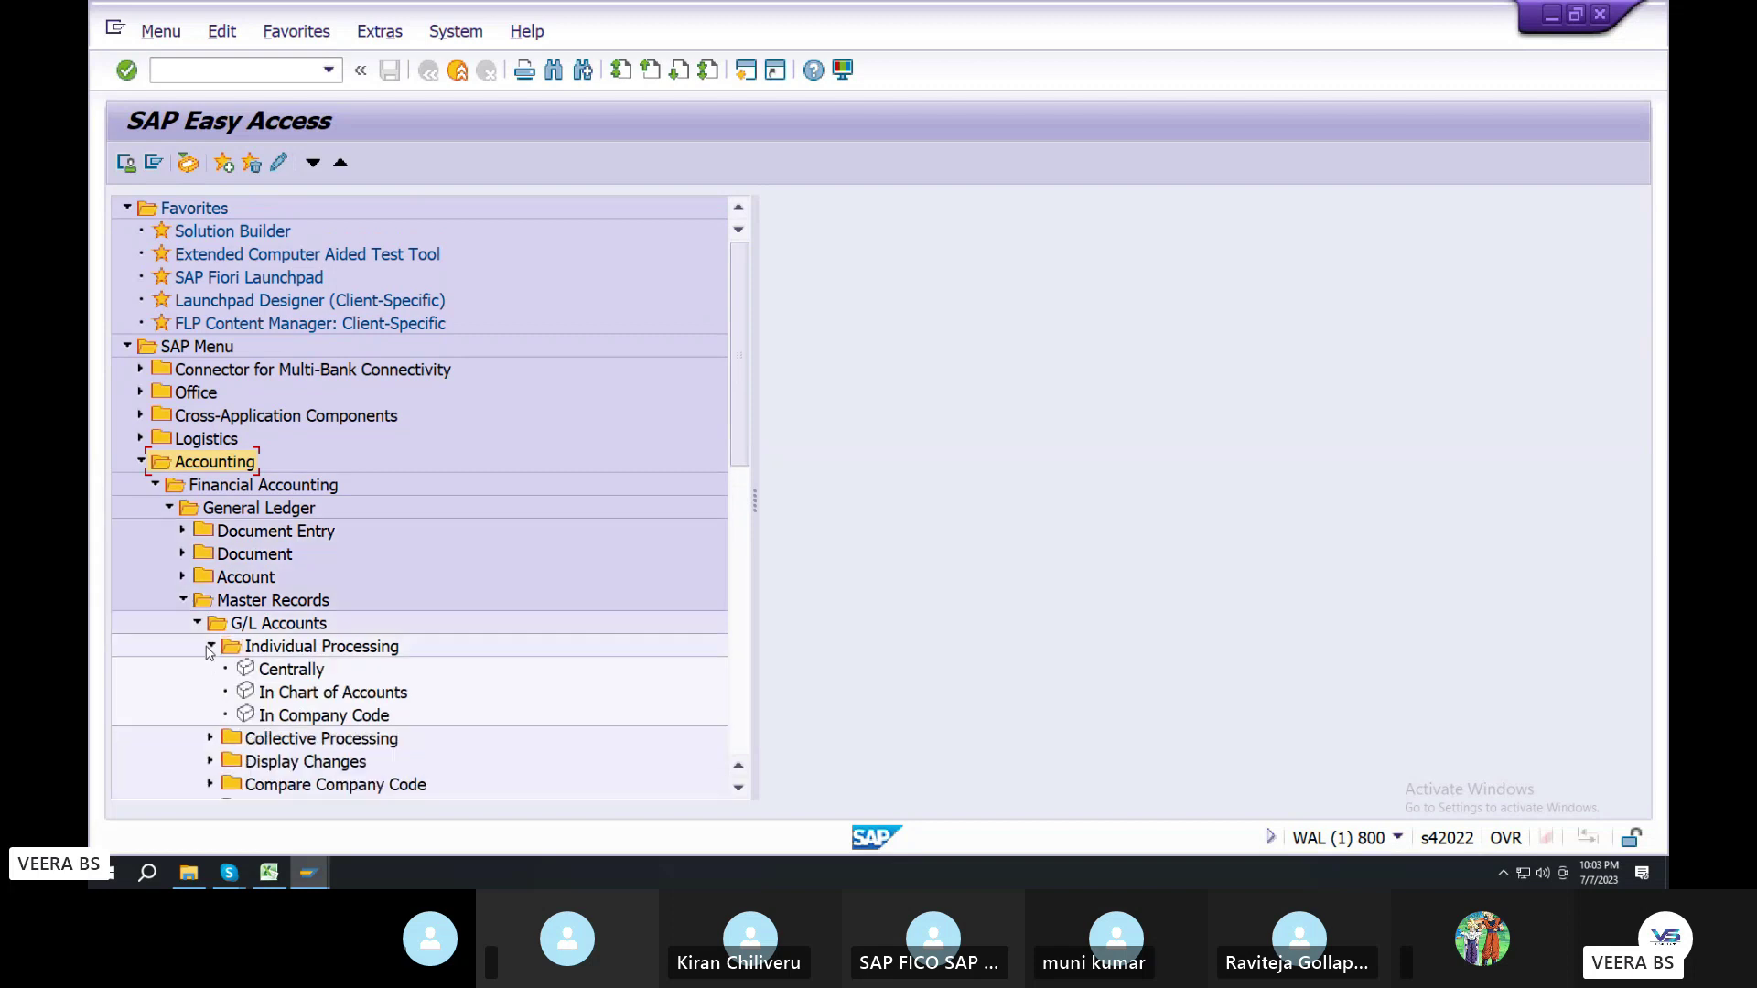
left_click(291, 670)
scroll(367, 643, "down", 1)
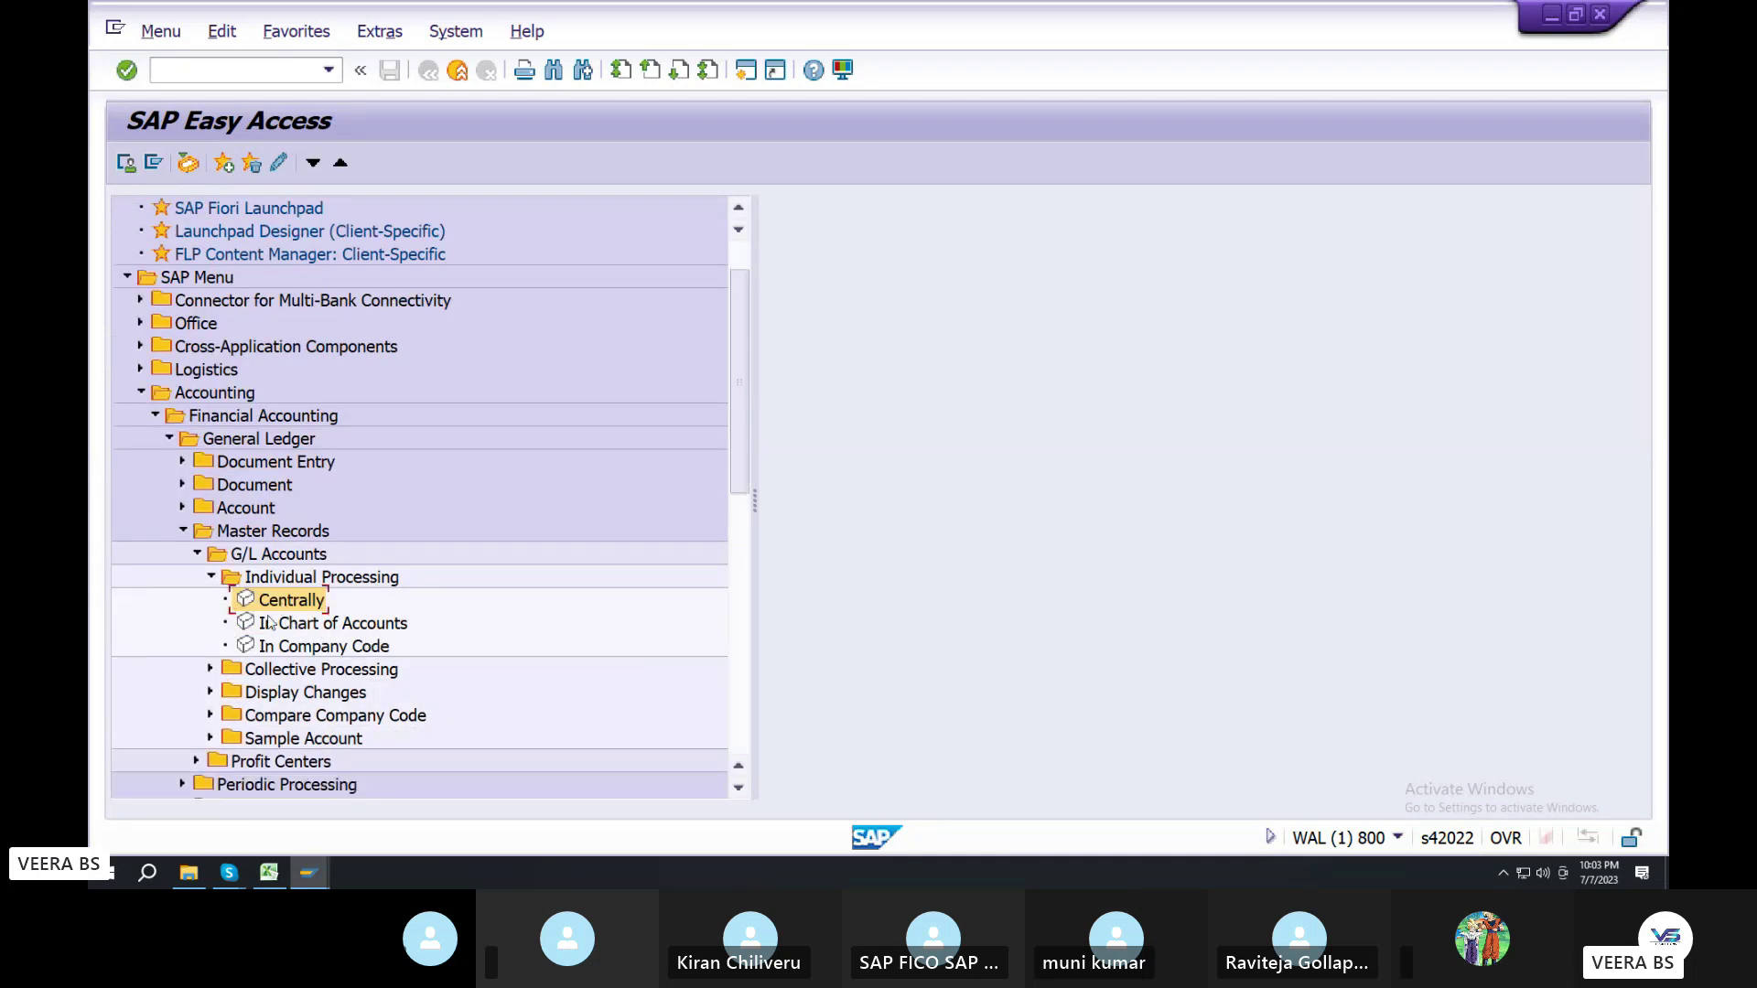
left_click(372, 35)
left_click(396, 178)
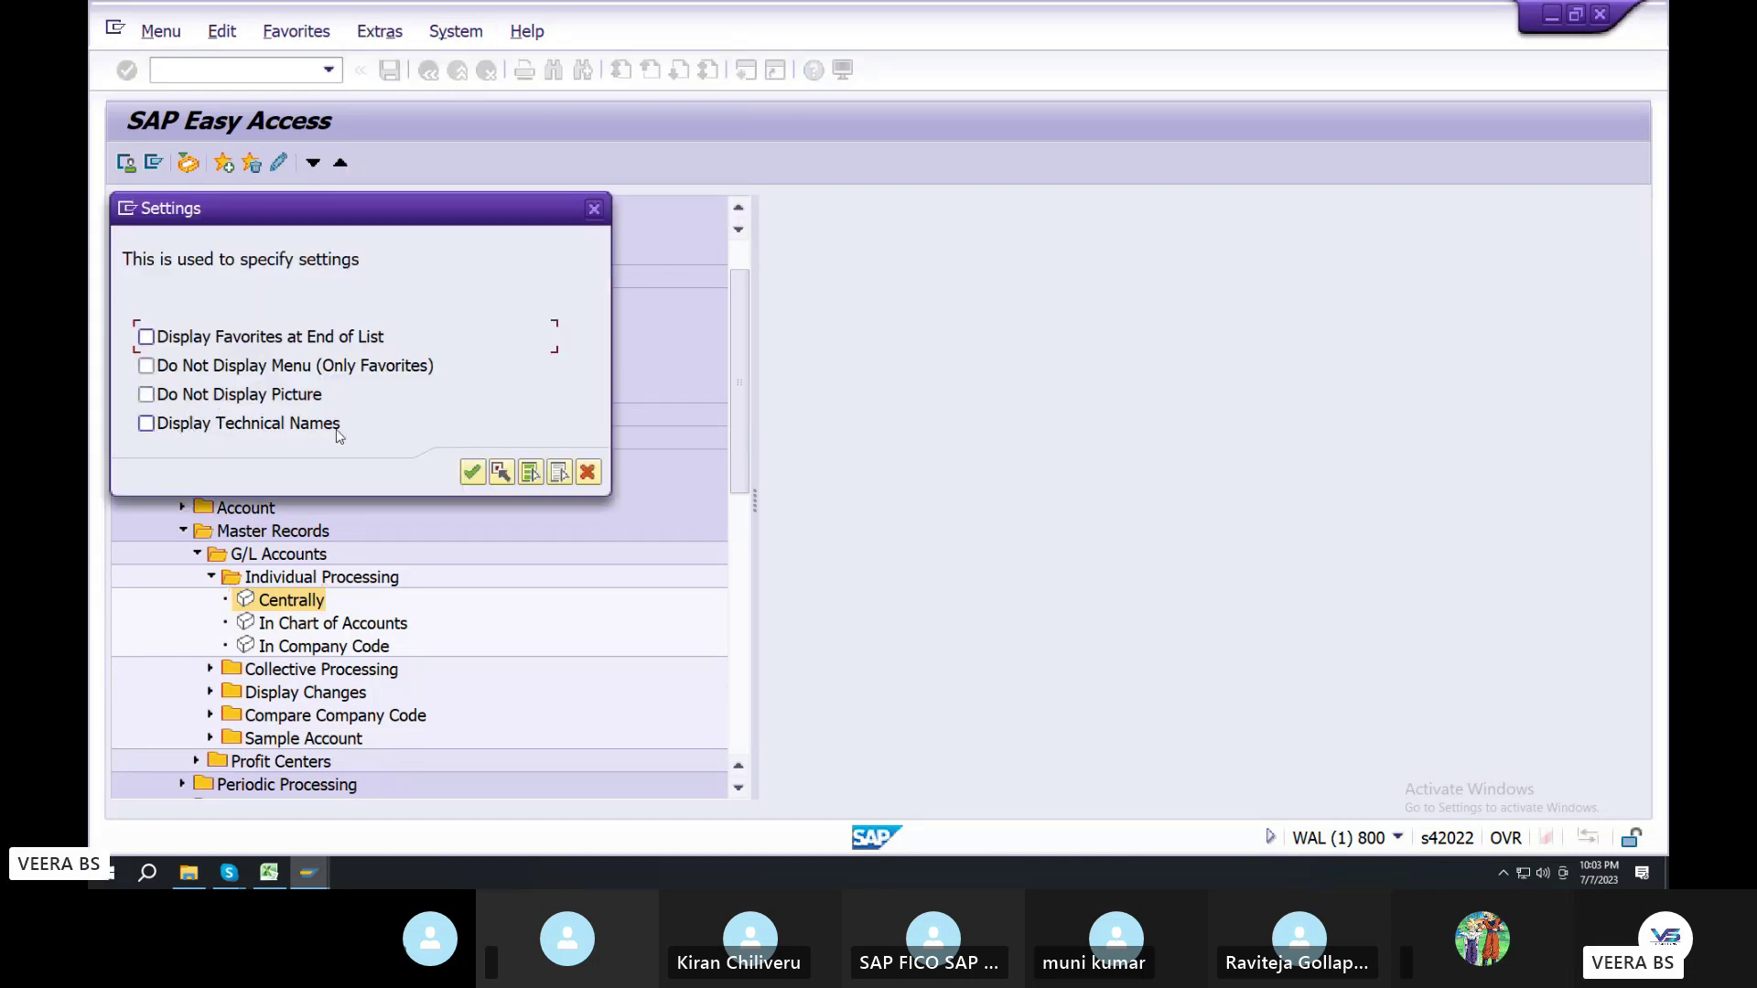
left_click(146, 423)
left_click(463, 471)
Re-expand Accounting down to Individual Processing and launch FS00 - Centrally
left_click(142, 462)
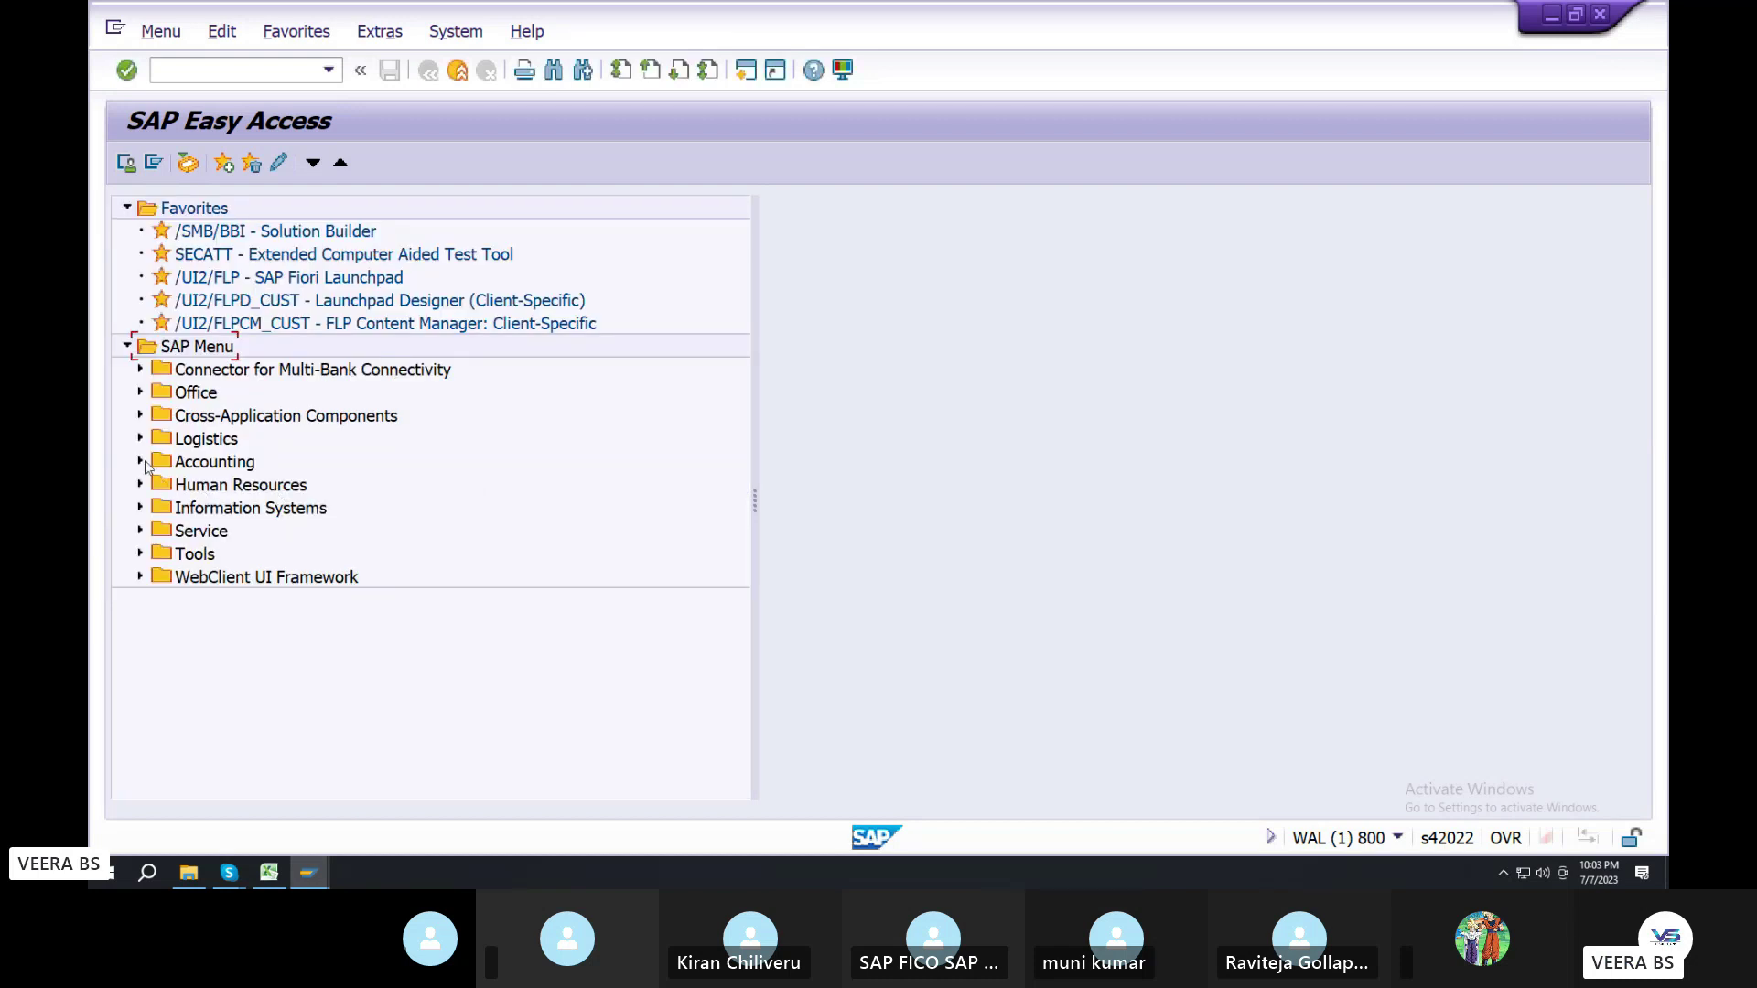
left_click(155, 484)
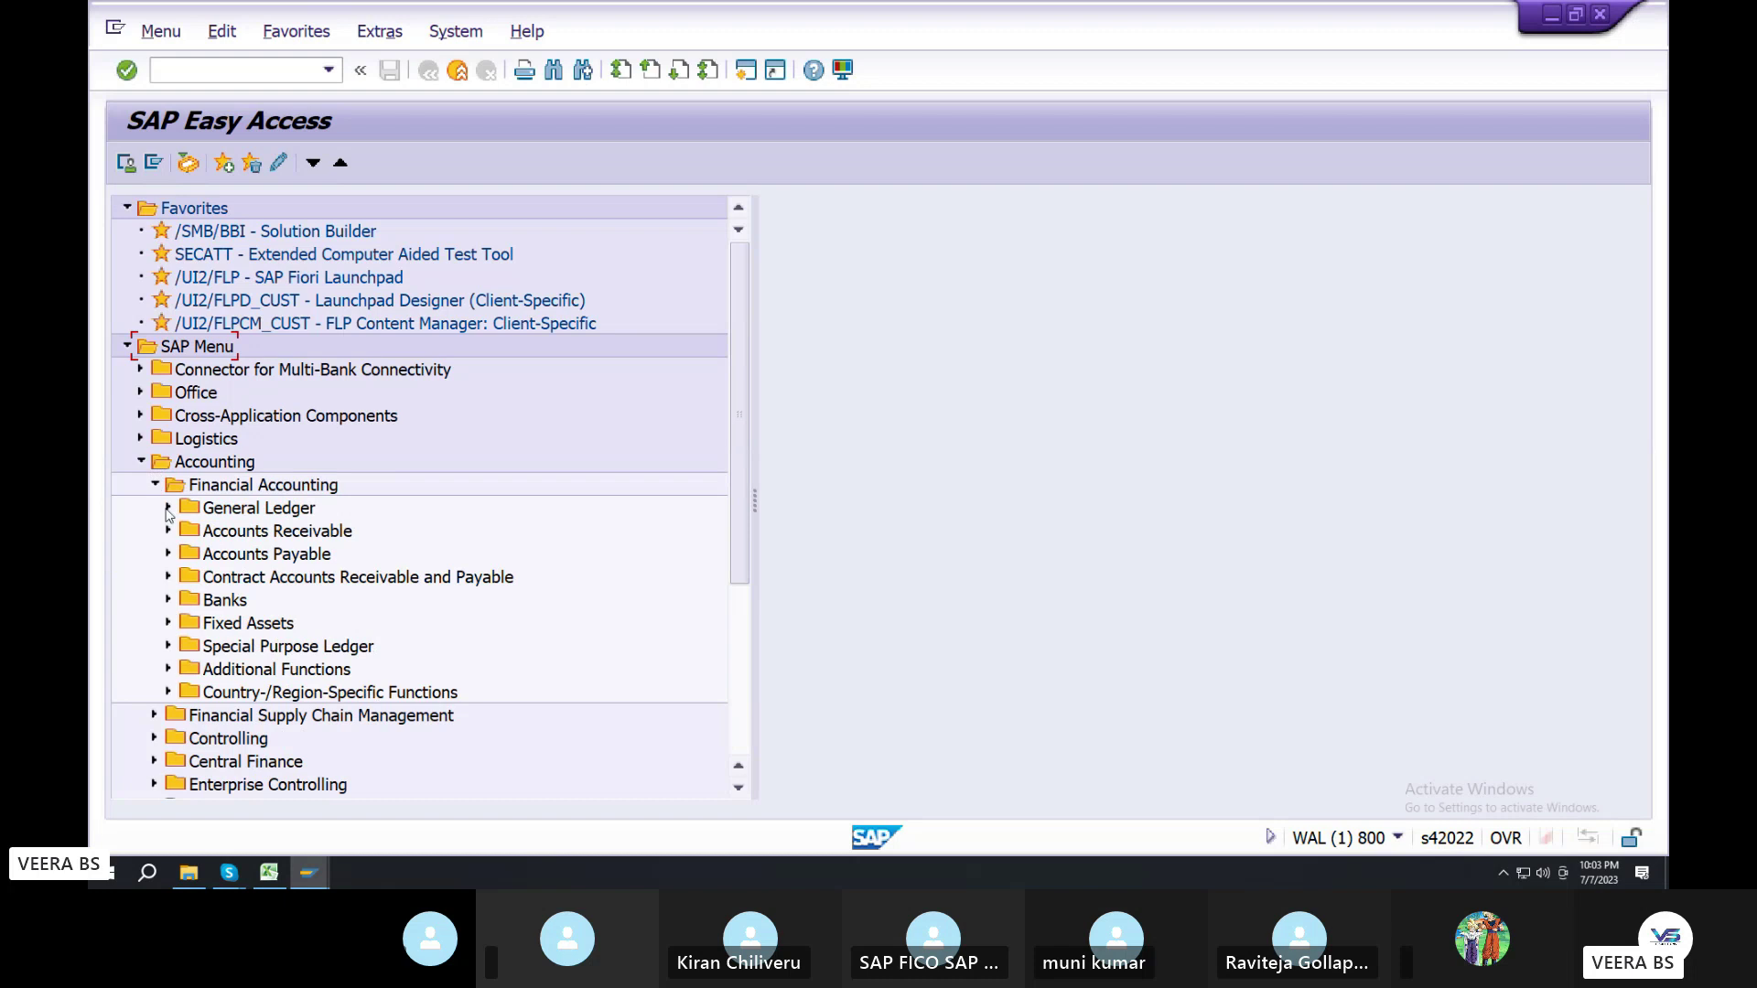
left_click(169, 508)
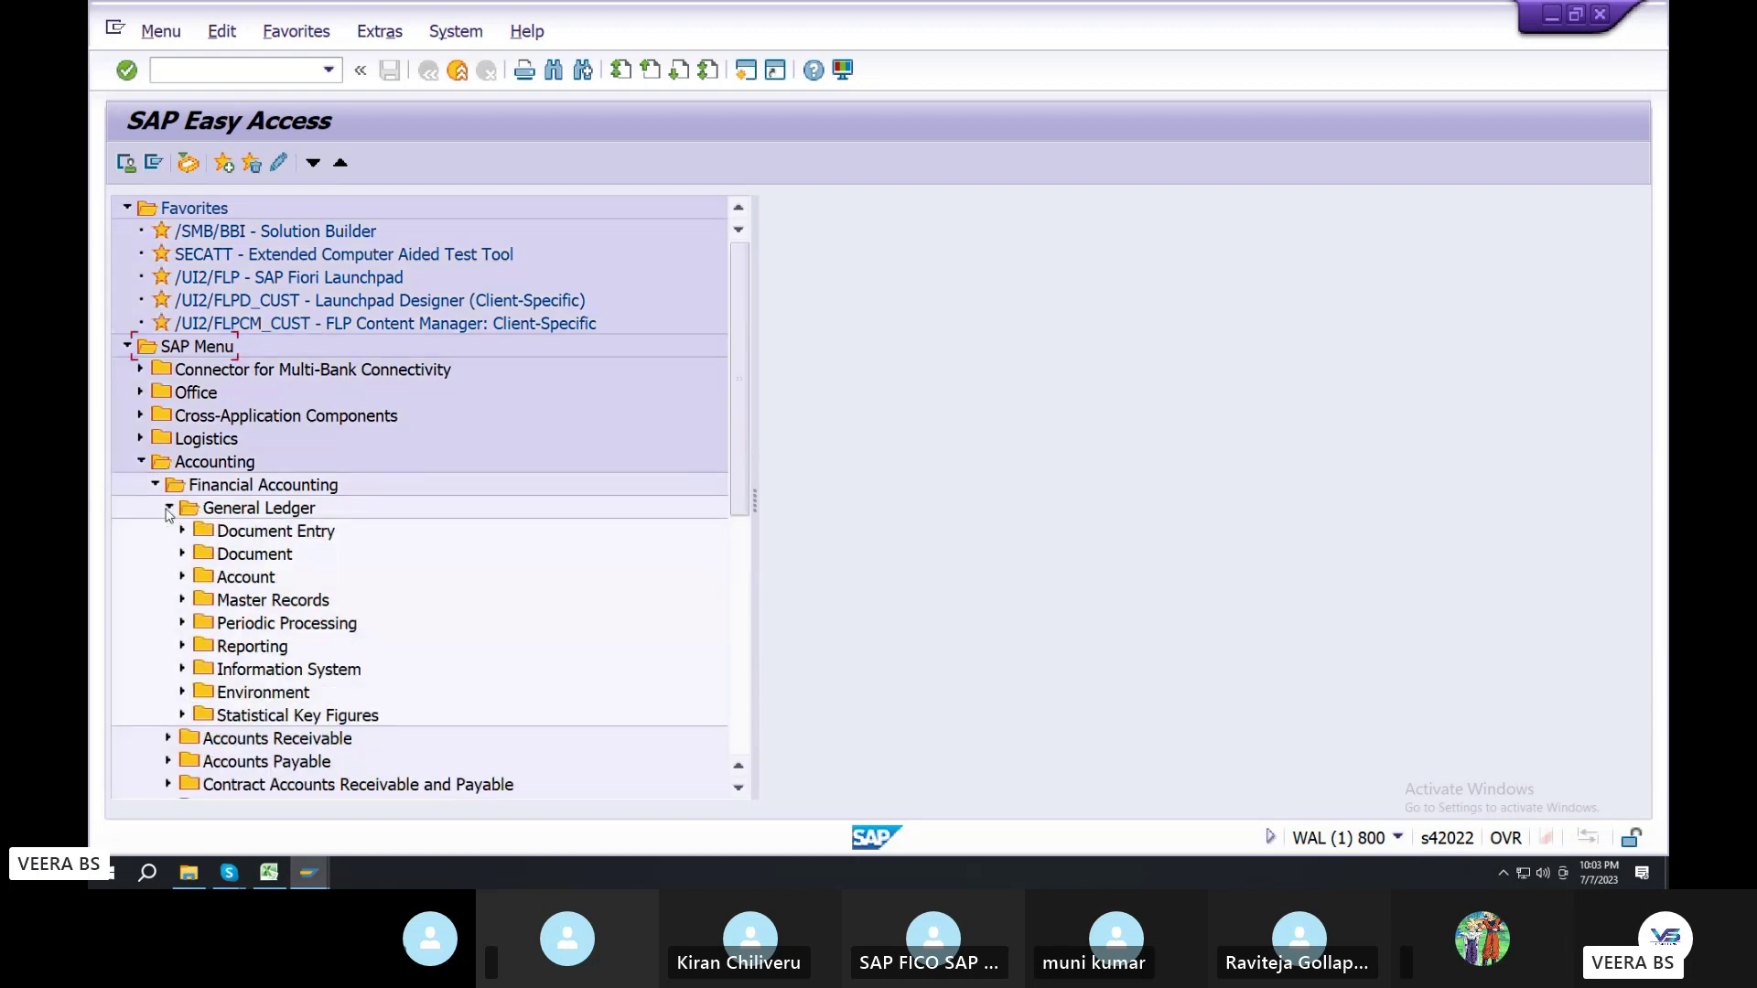
left_click(182, 600)
left_click(198, 624)
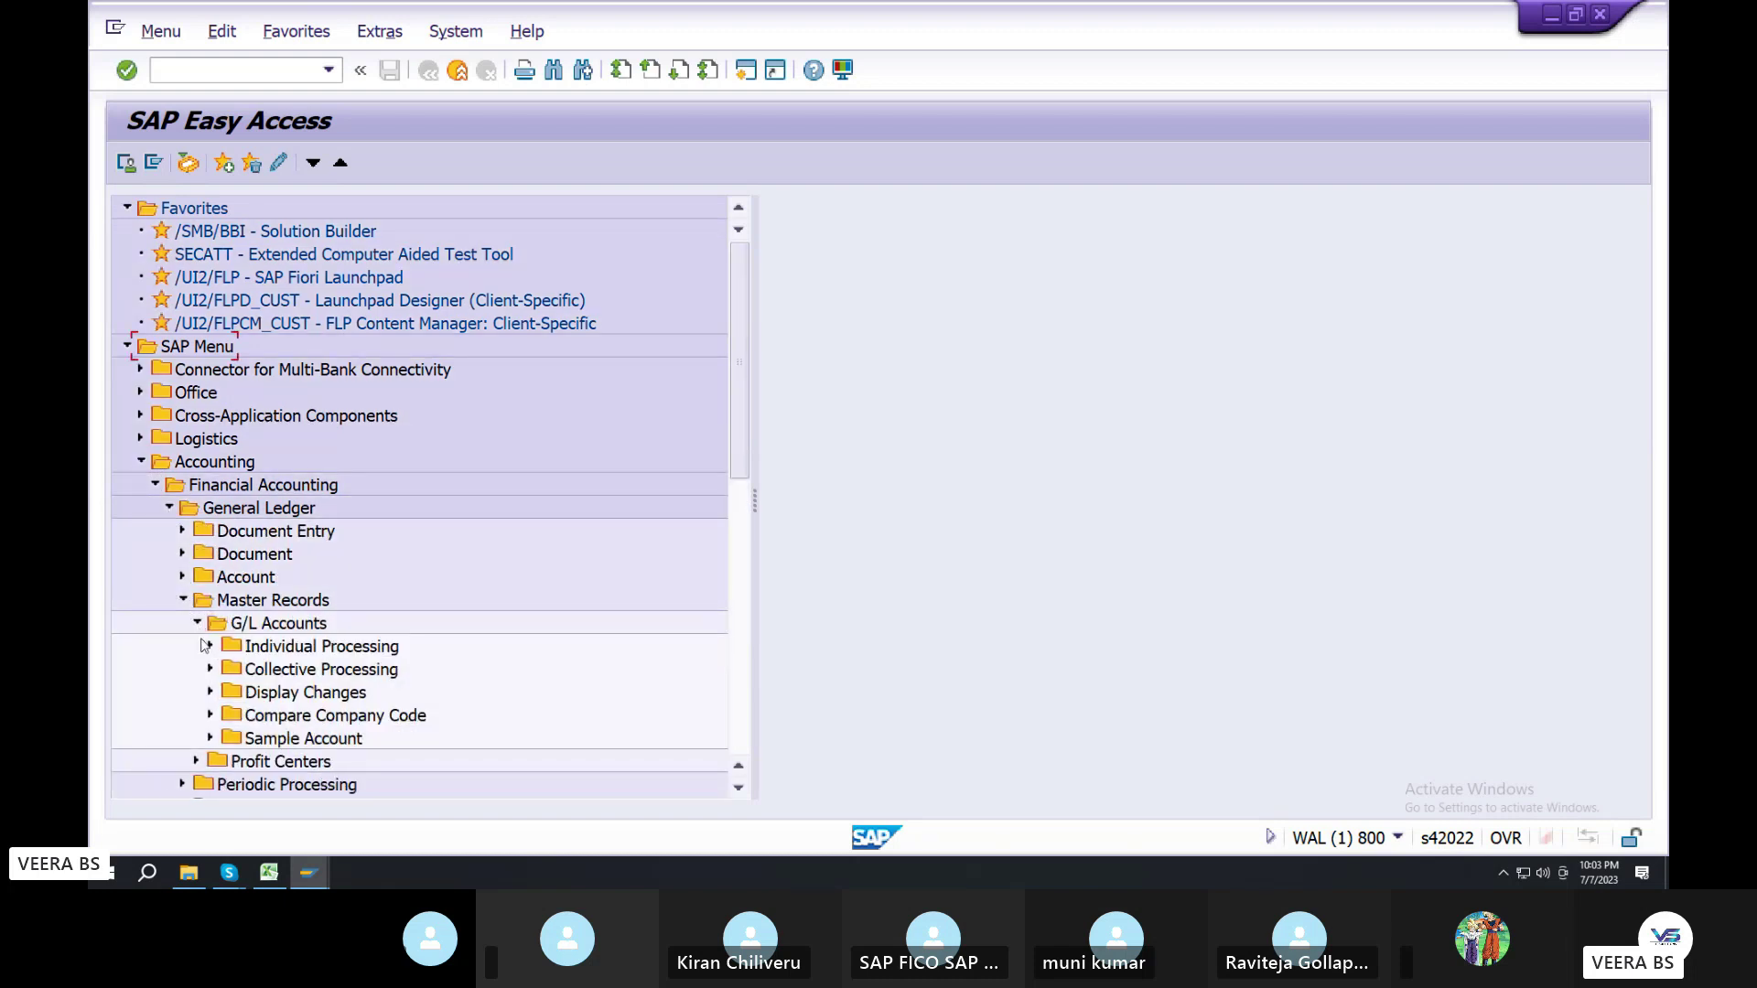
left_click(211, 646)
left_click(320, 671)
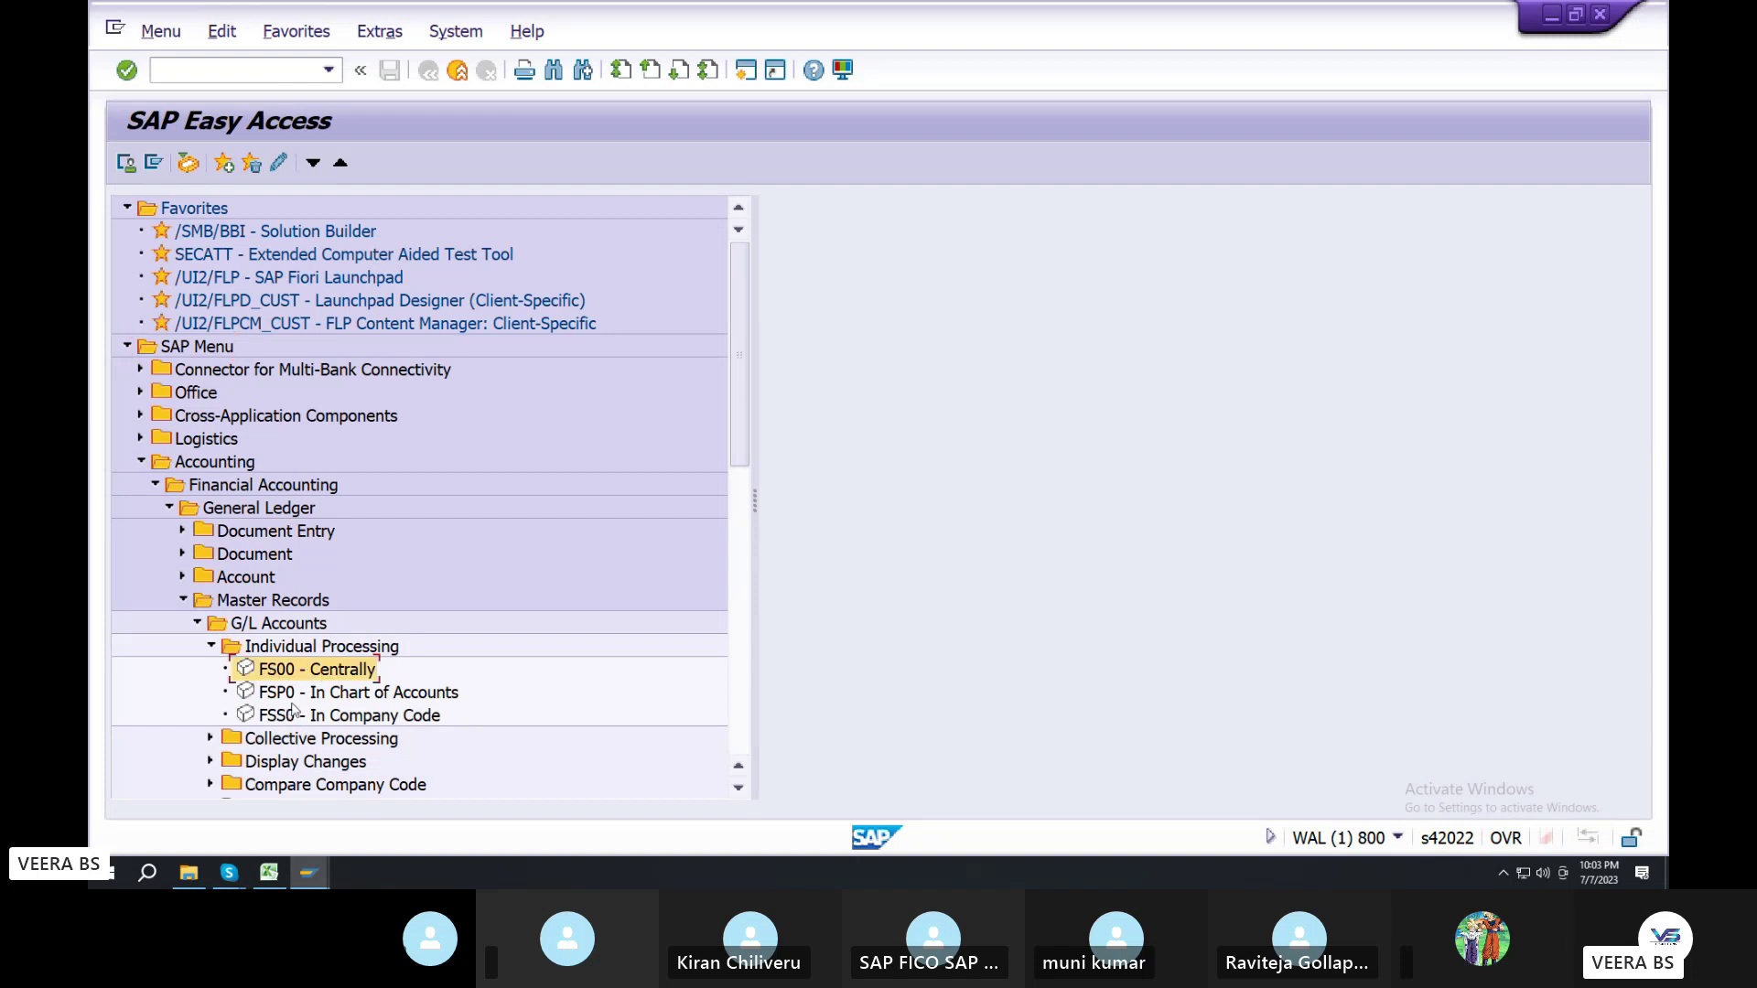
scroll(363, 671, "down", 2)
double_click(332, 623)
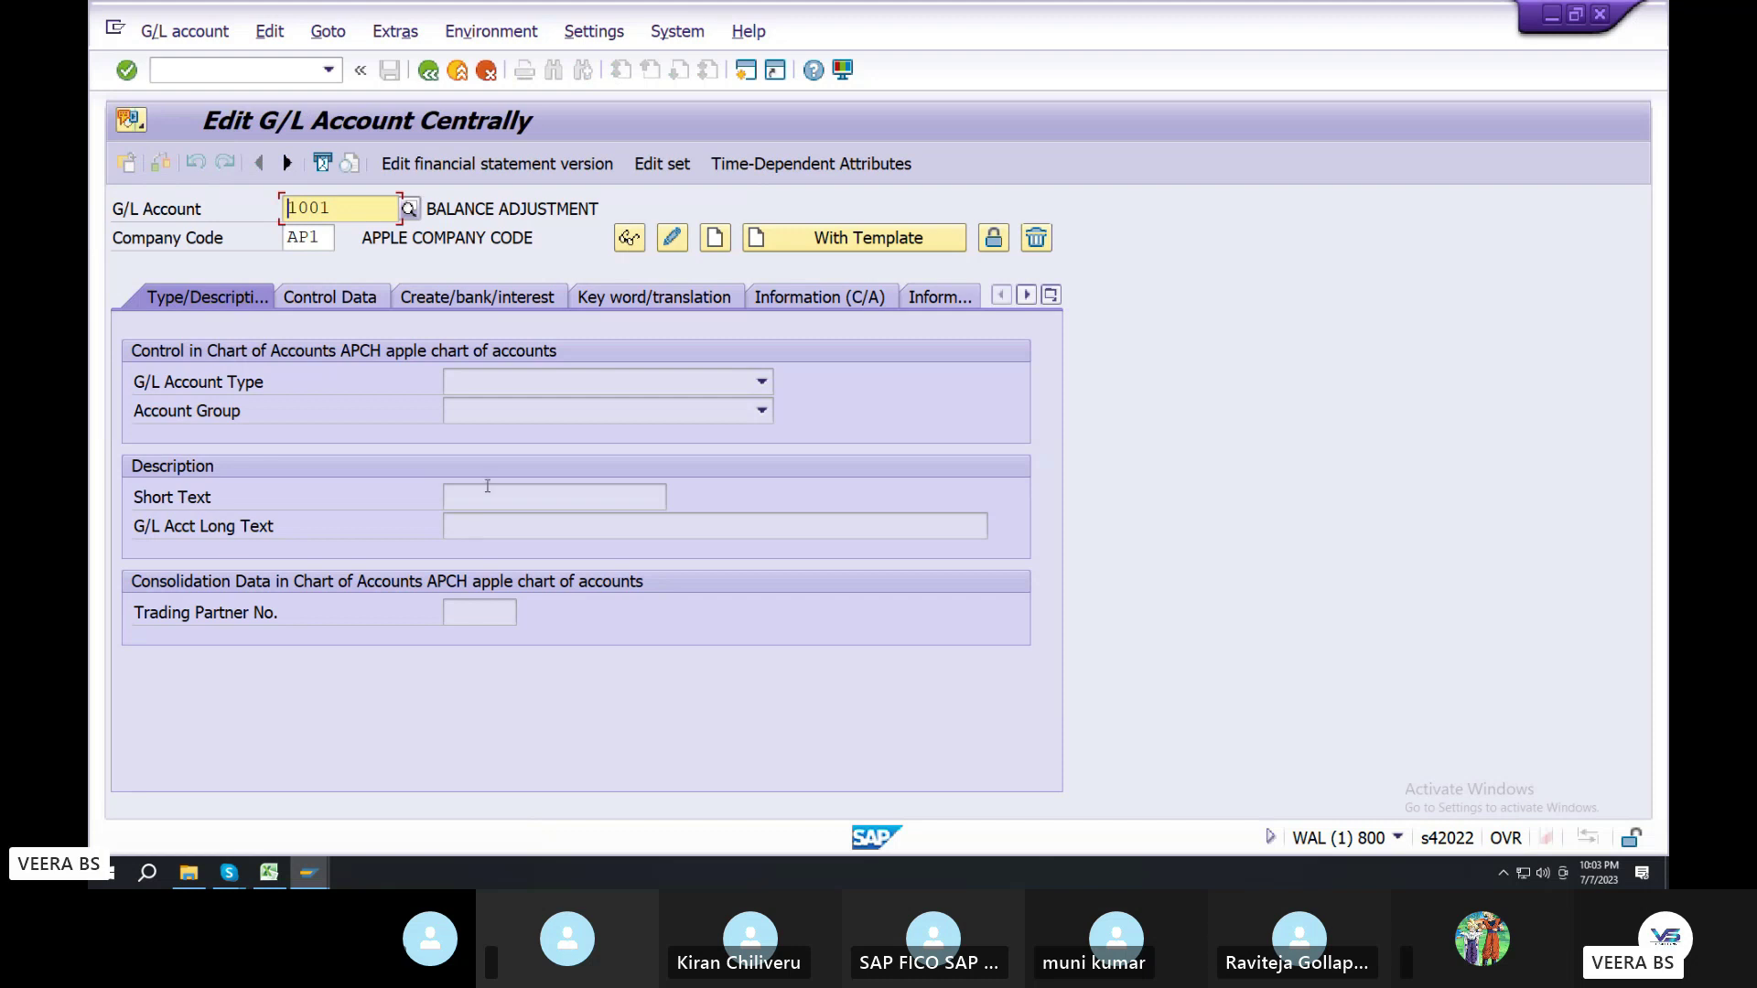
Enter company code GM1 and G/L account 1000 on the Edit G/L Account Centrally screen
key("Tab")
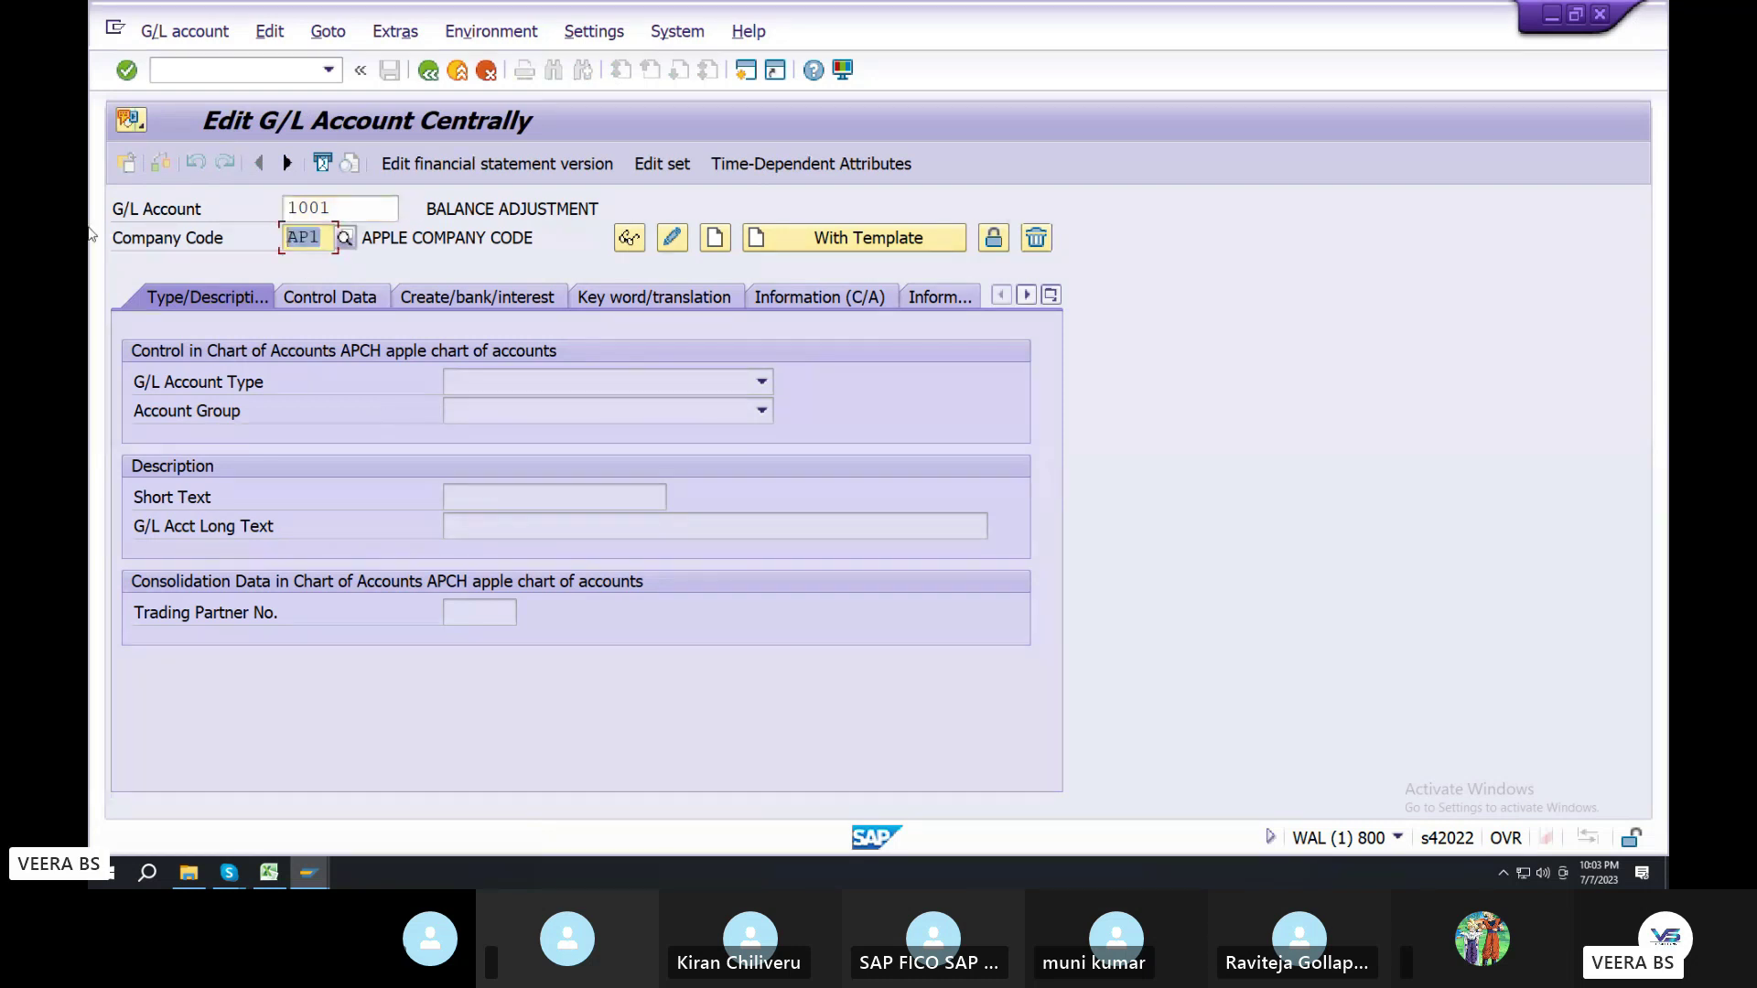
type("GM1")
key("Down")
key("Return")
type("10")
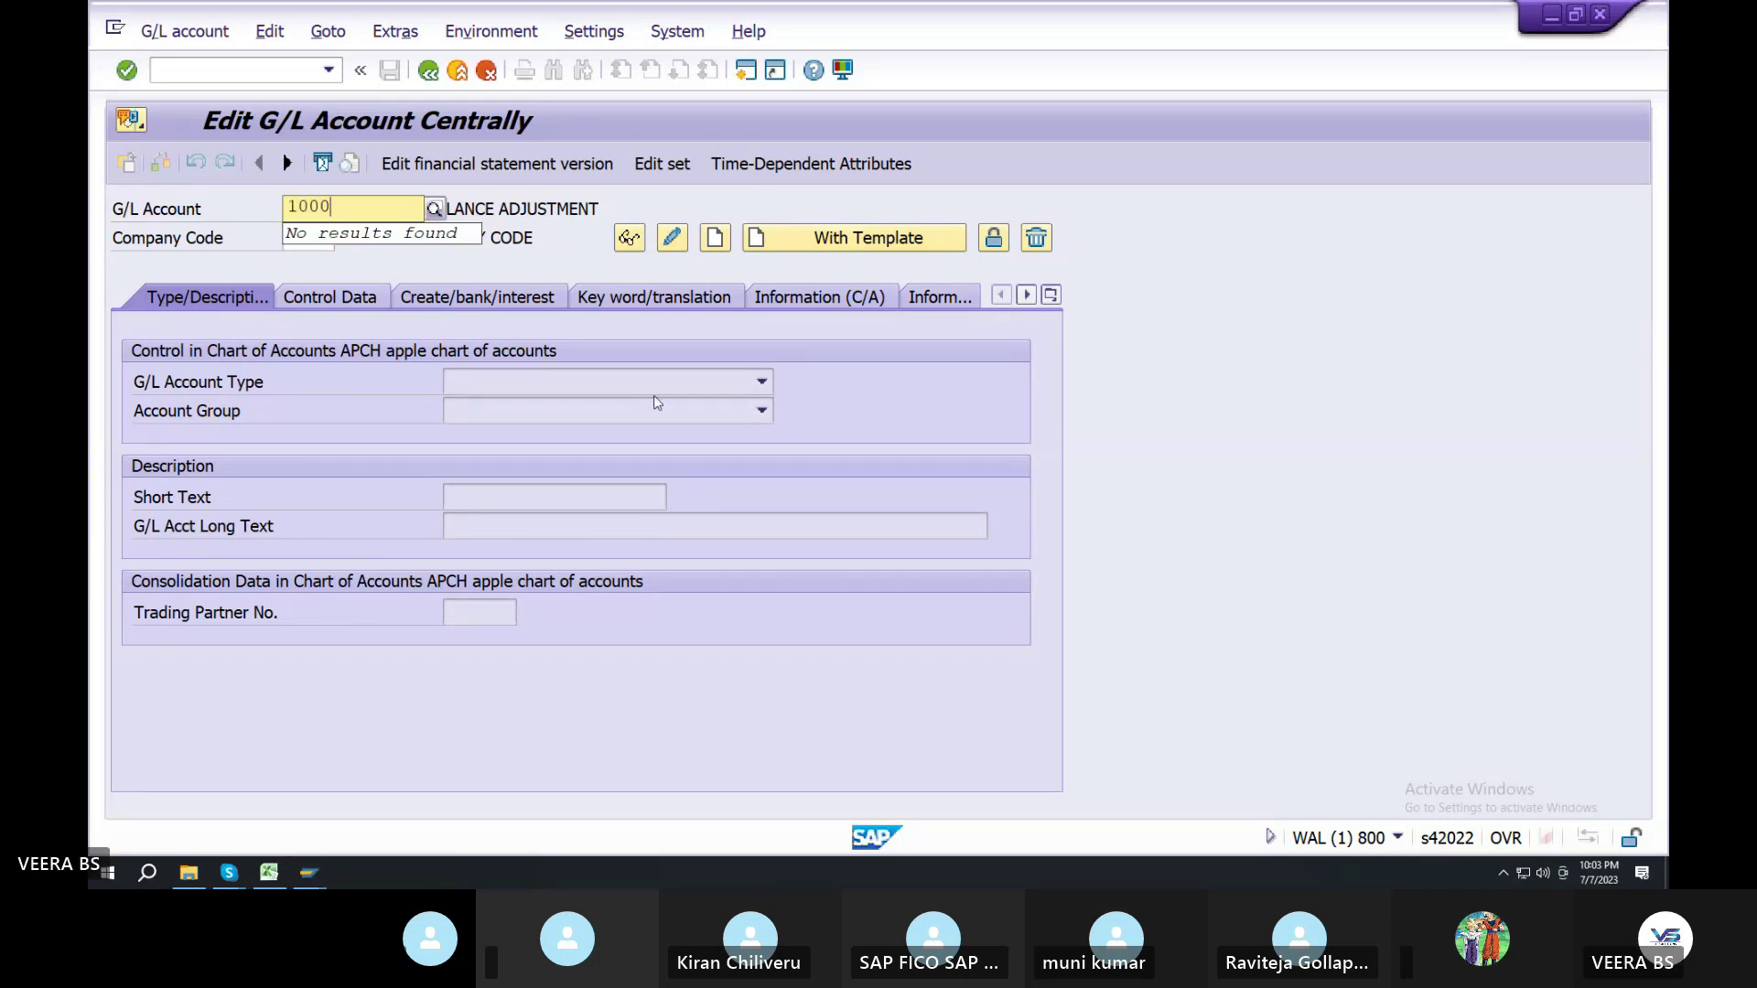
left_click(579, 245)
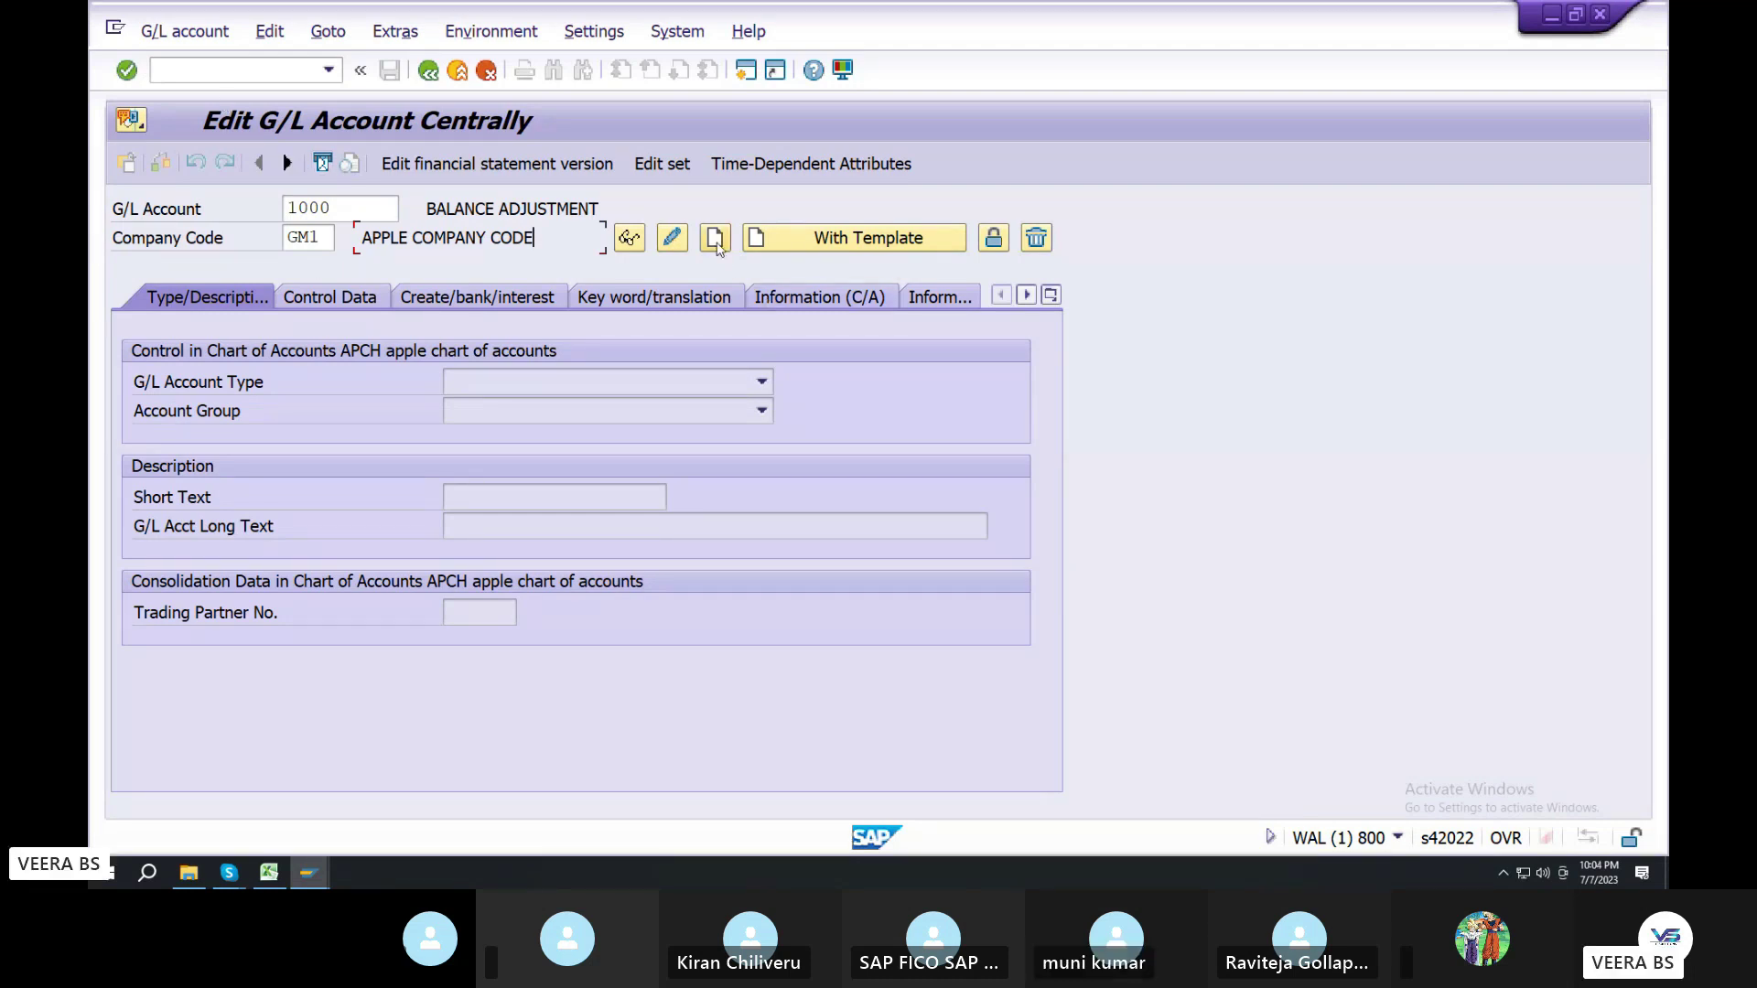
left_click(171, 34)
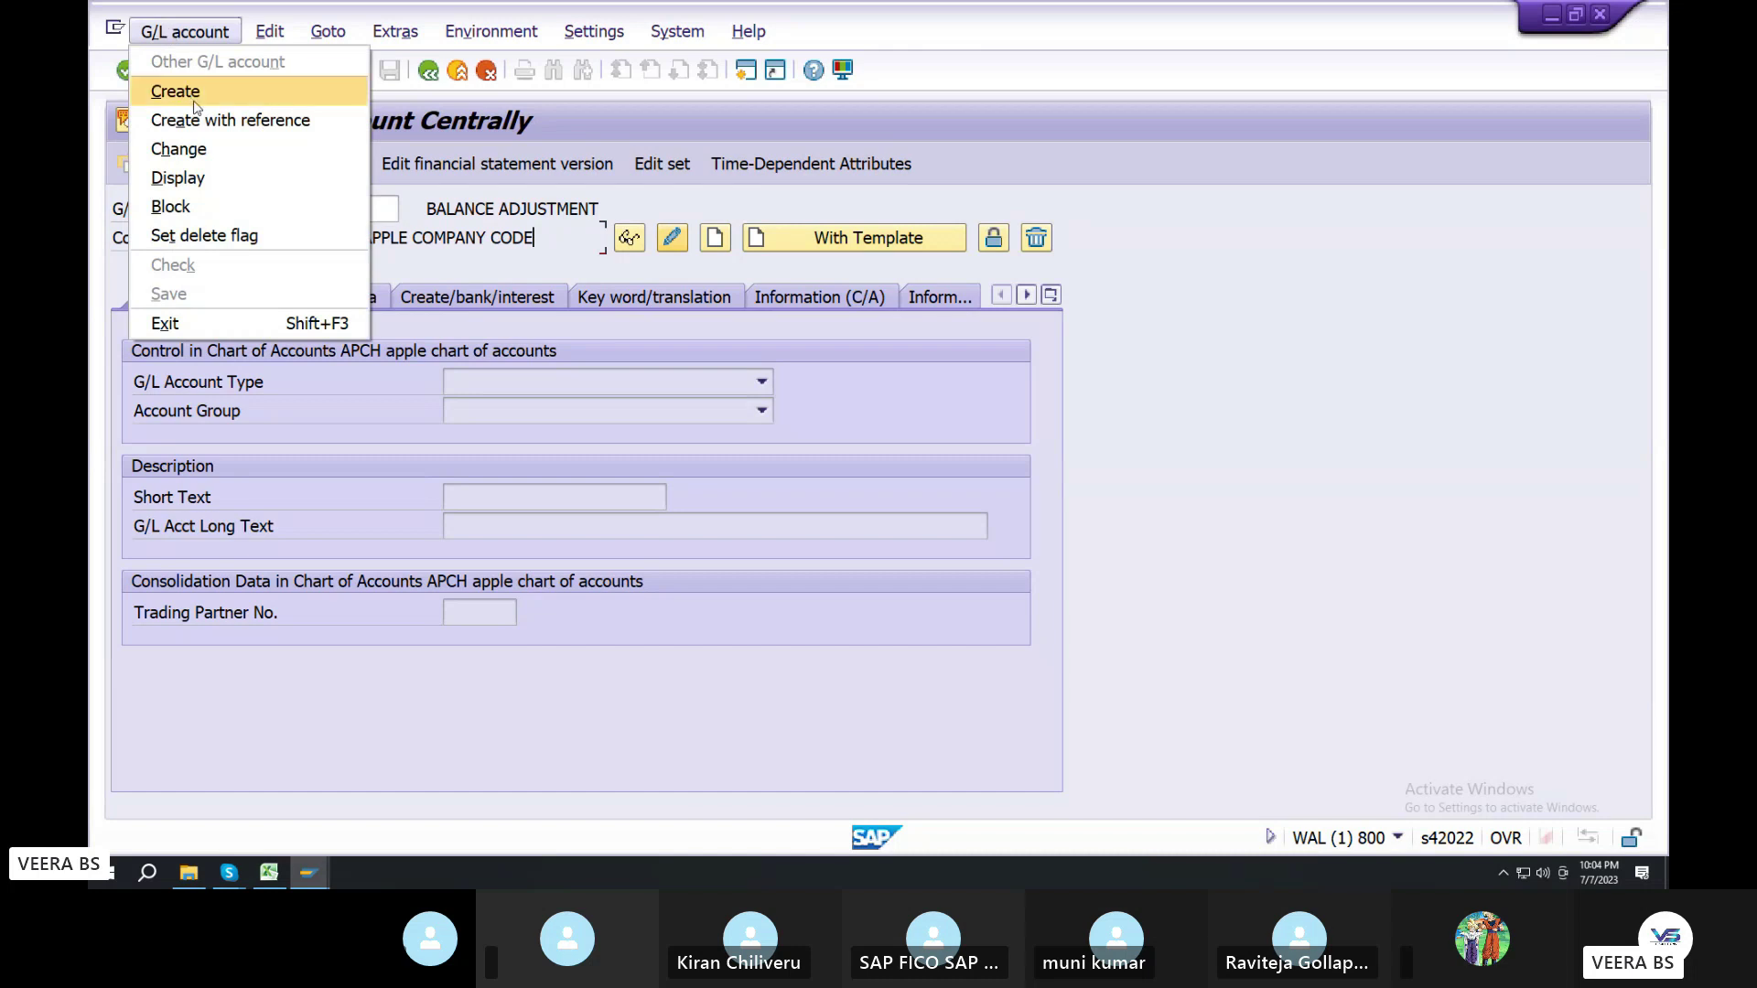
Create account 1000 as a Balance Sheet Account in account group ASS
left_click(181, 30)
left_click(180, 31)
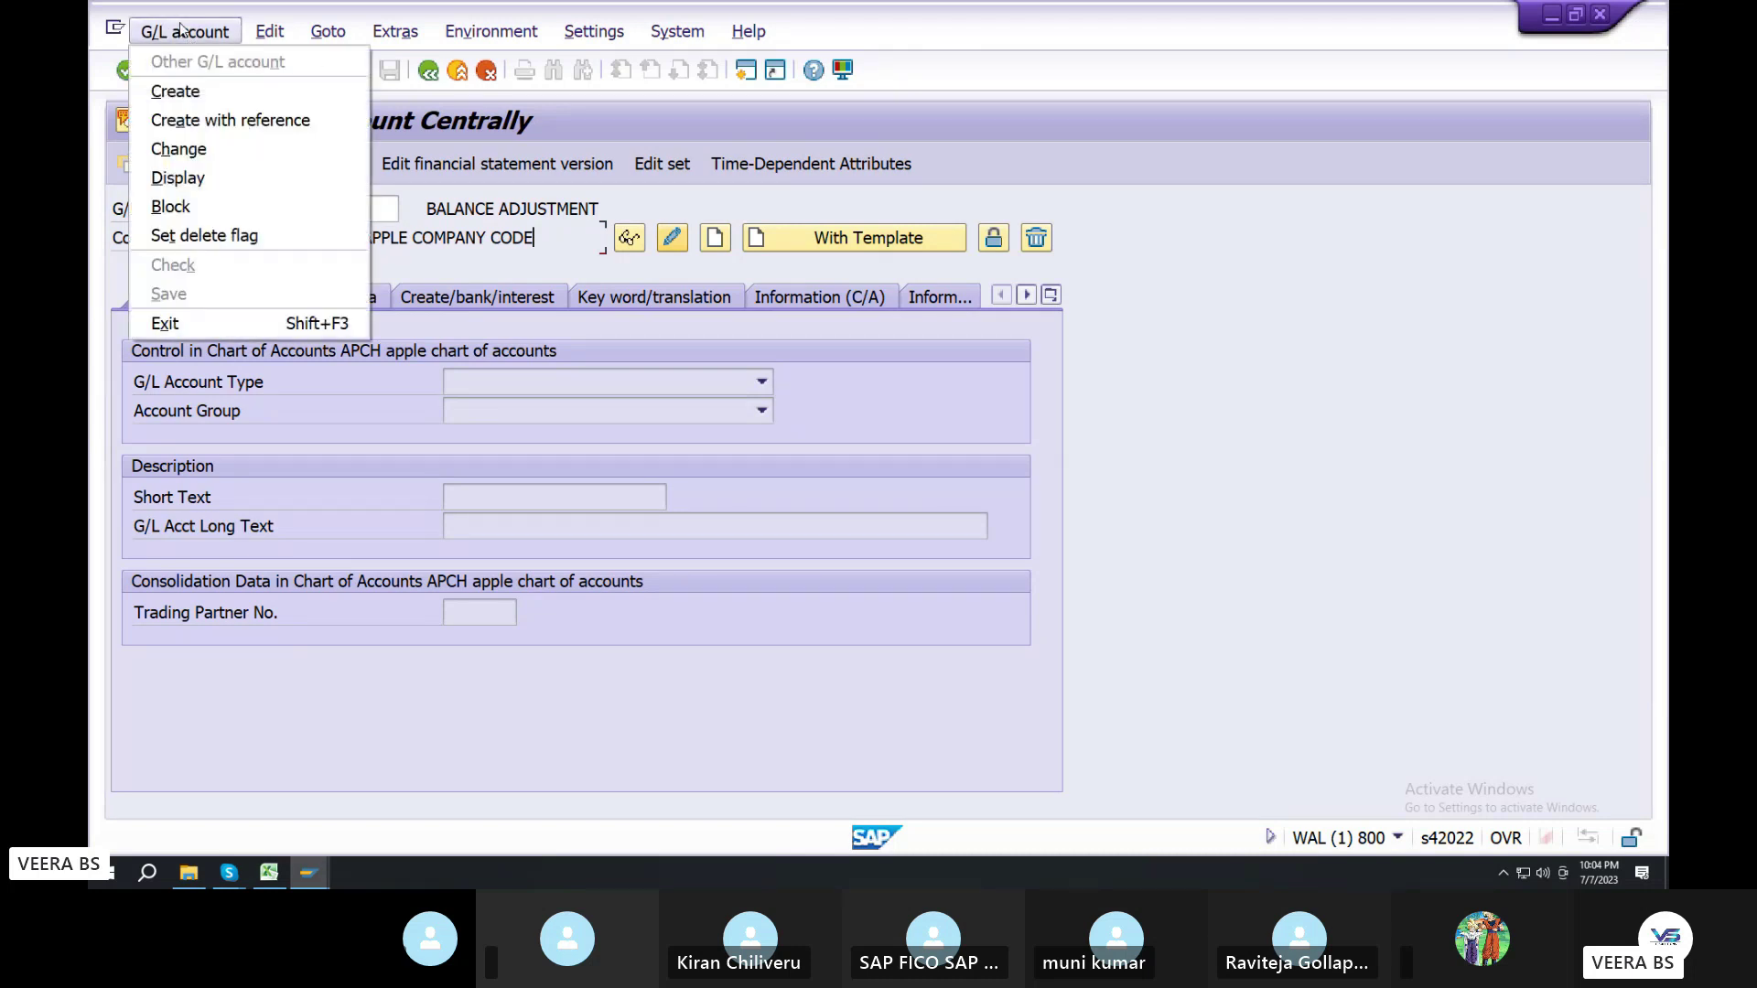
left_click(175, 91)
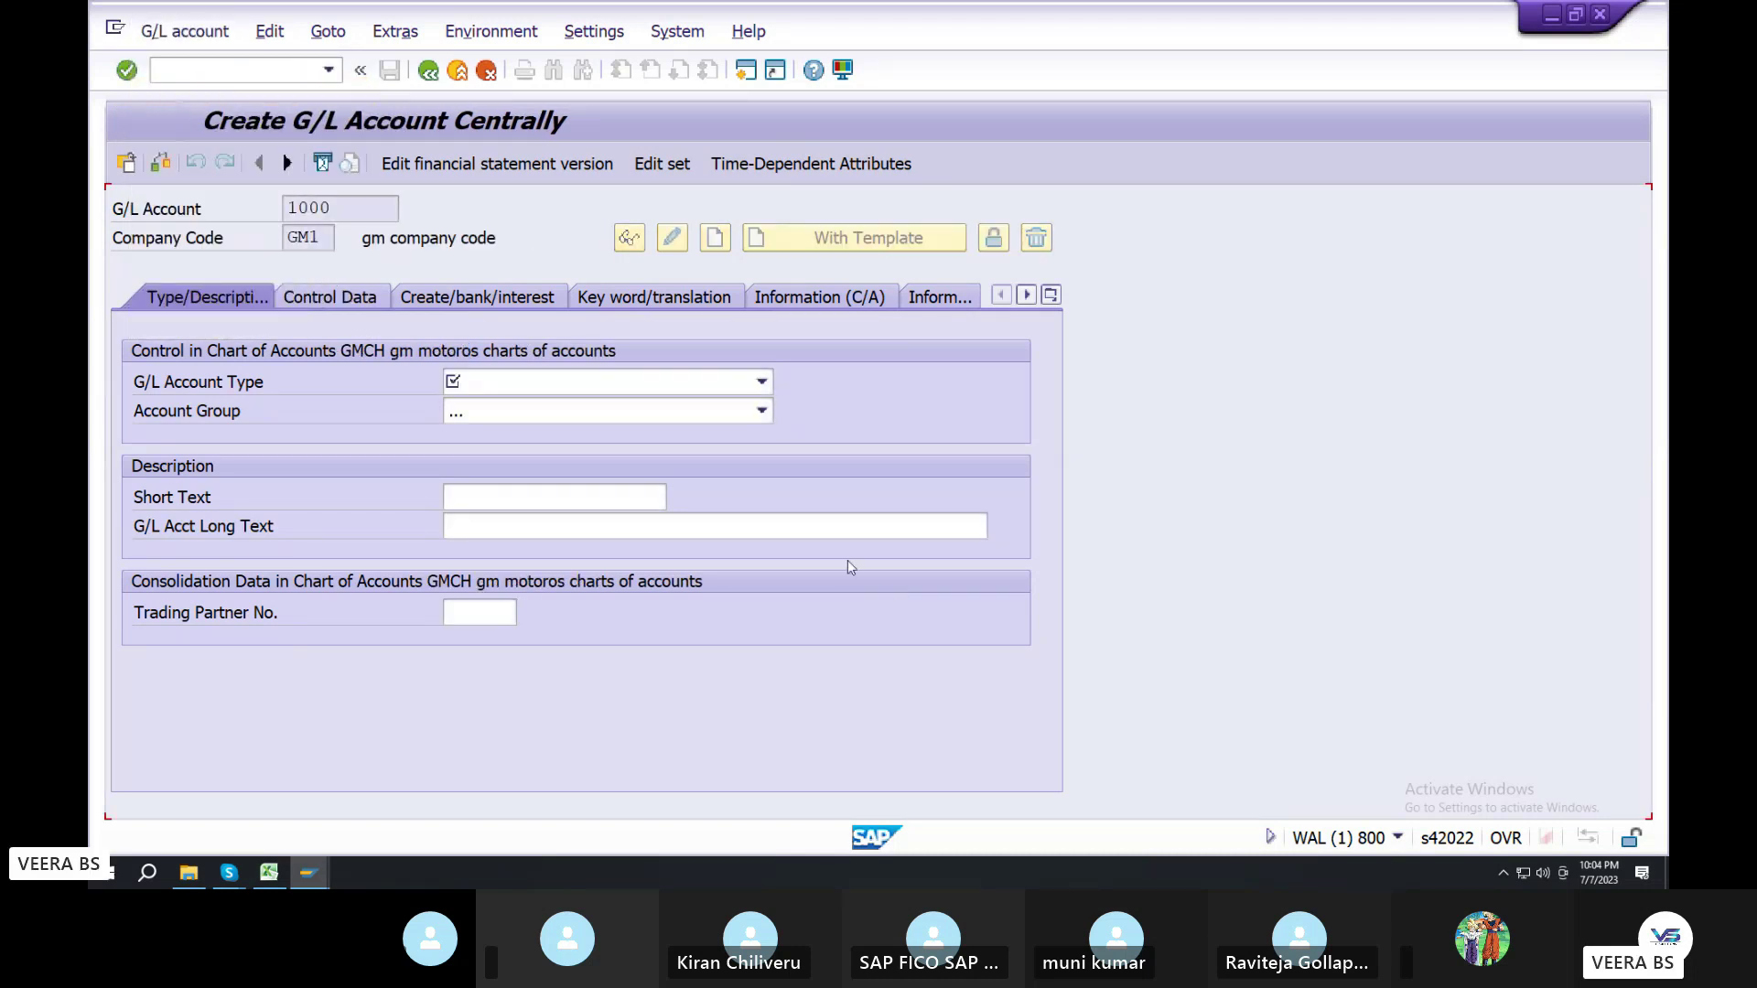
left_click(760, 384)
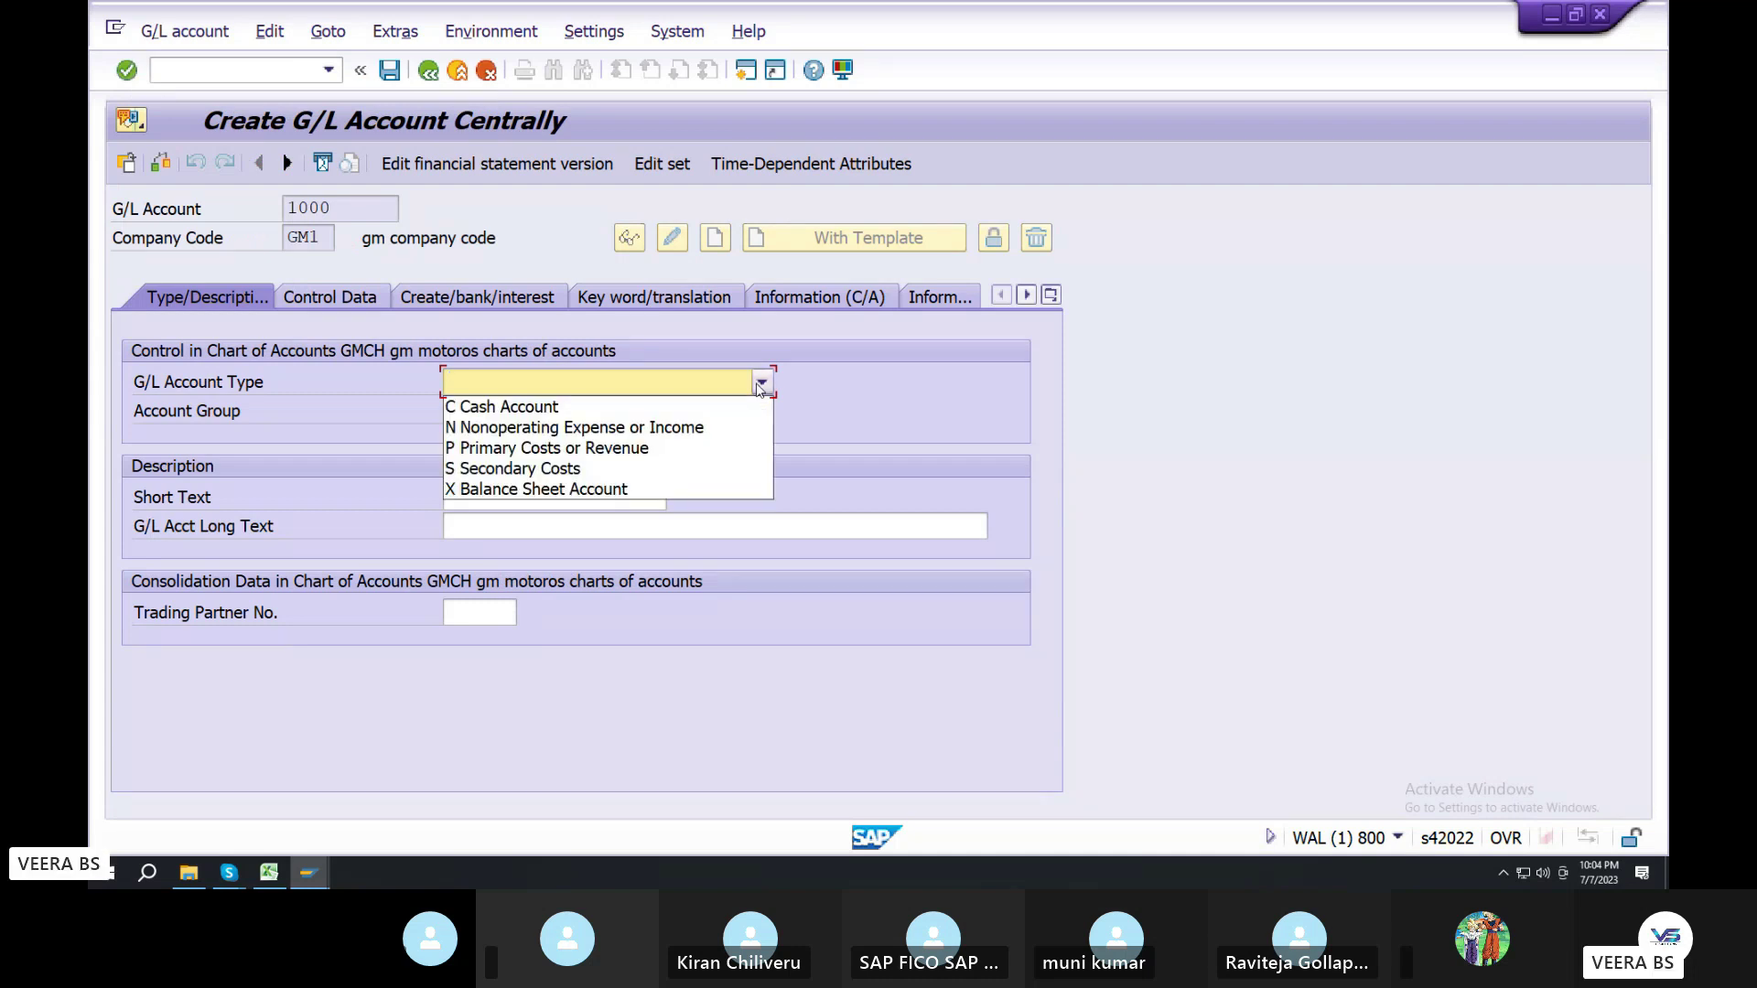
left_click(562, 489)
left_click(552, 411)
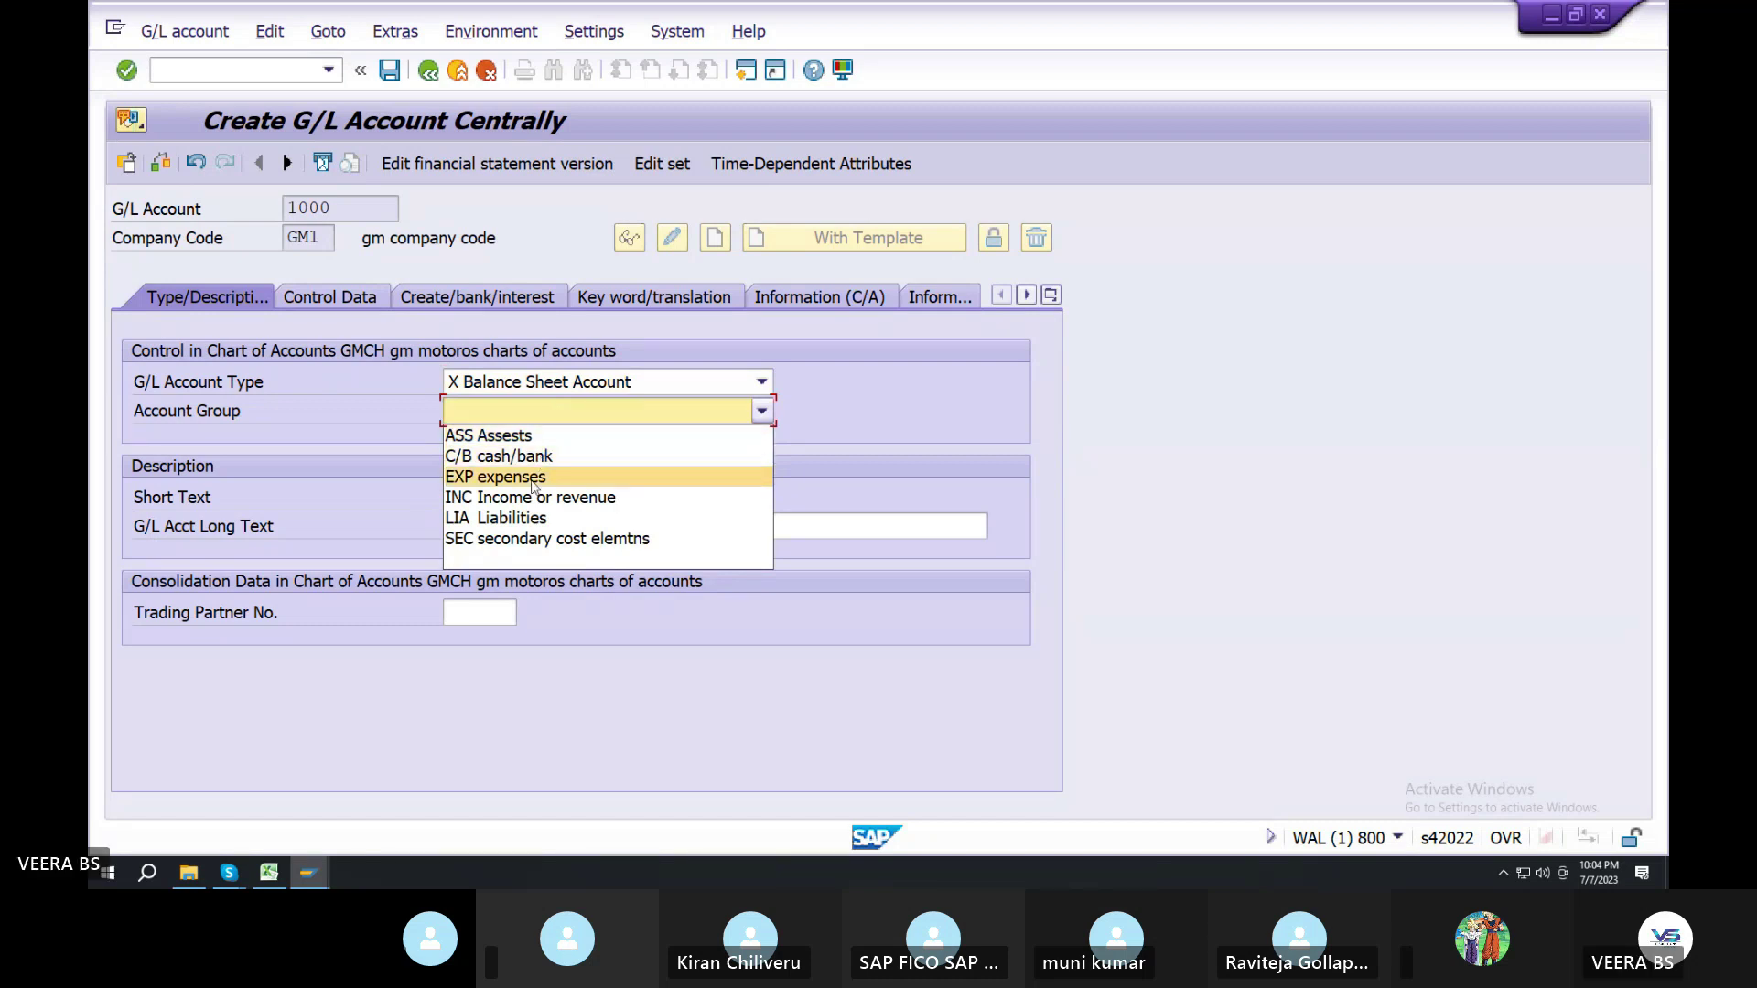
left_click(509, 435)
Enter 'INVENTORY ACCOUNT' as both the short text and the long text
left_click(515, 495)
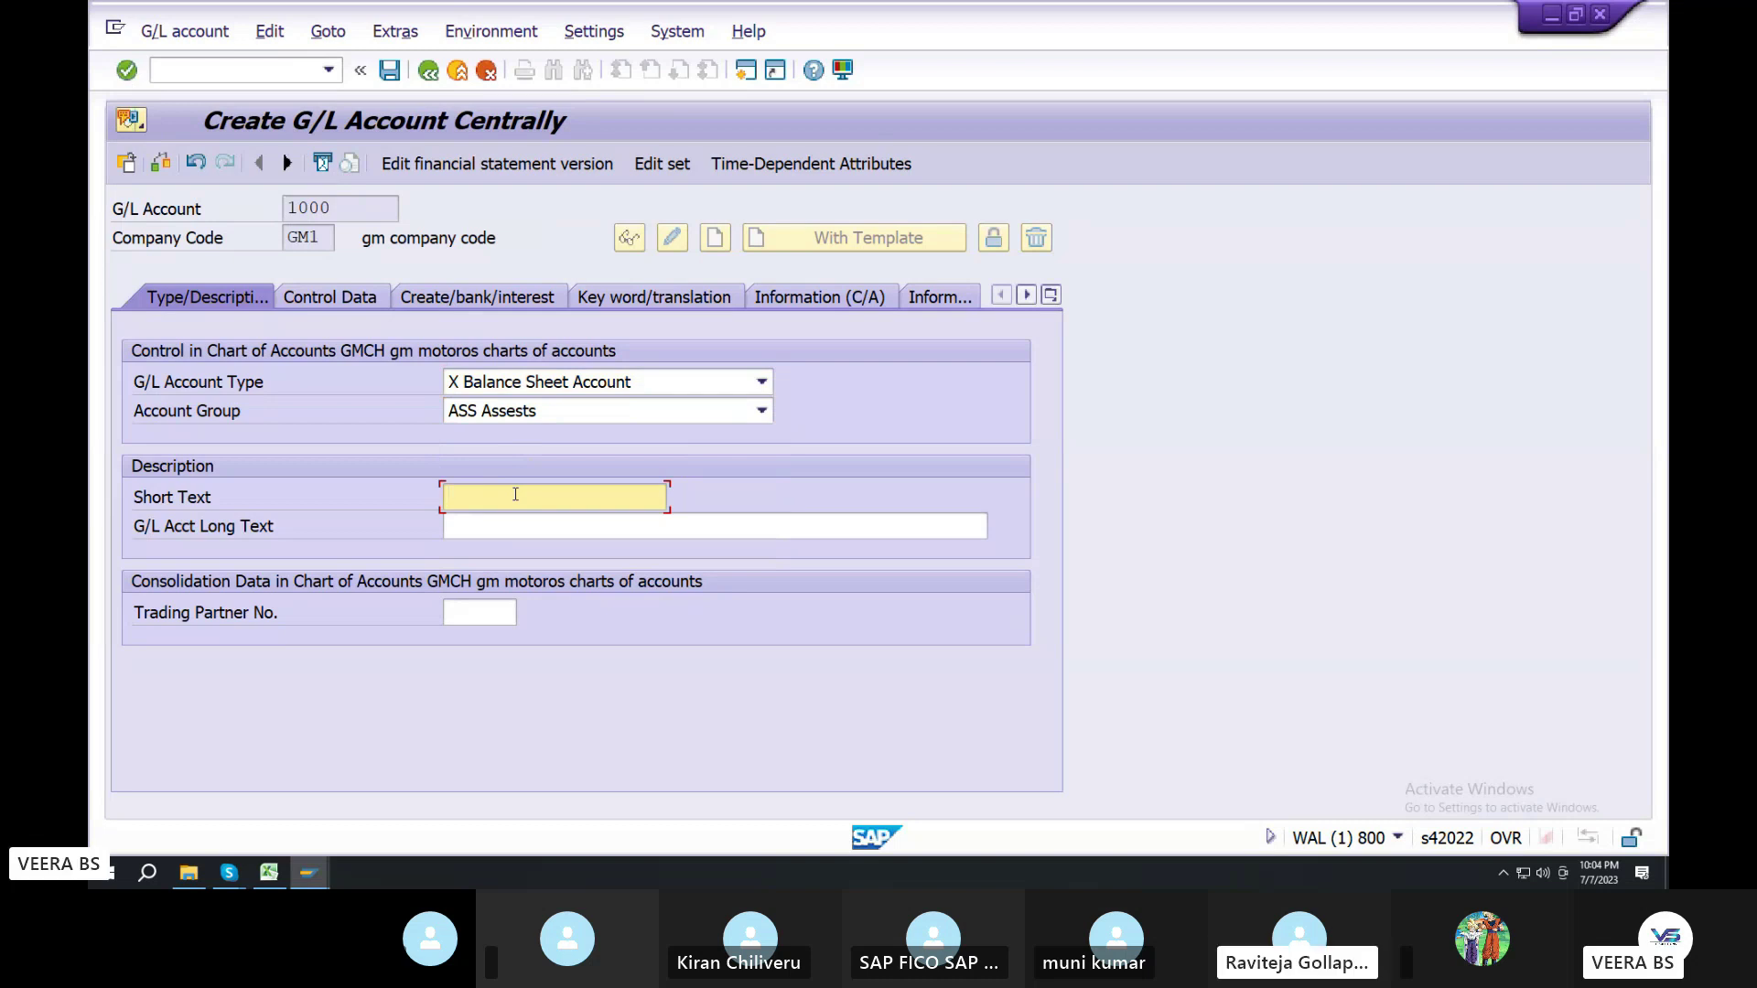
type("CASH ATTAIN")
key("BackSpace")
key("BackSpace")
key("BackSpace")
key("BackSpace")
key("BackSpace")
key("BackSpace")
key("BackSpace")
key("BackSpace")
key("BackSpace")
key("BackSpace")
key("BackSpace")
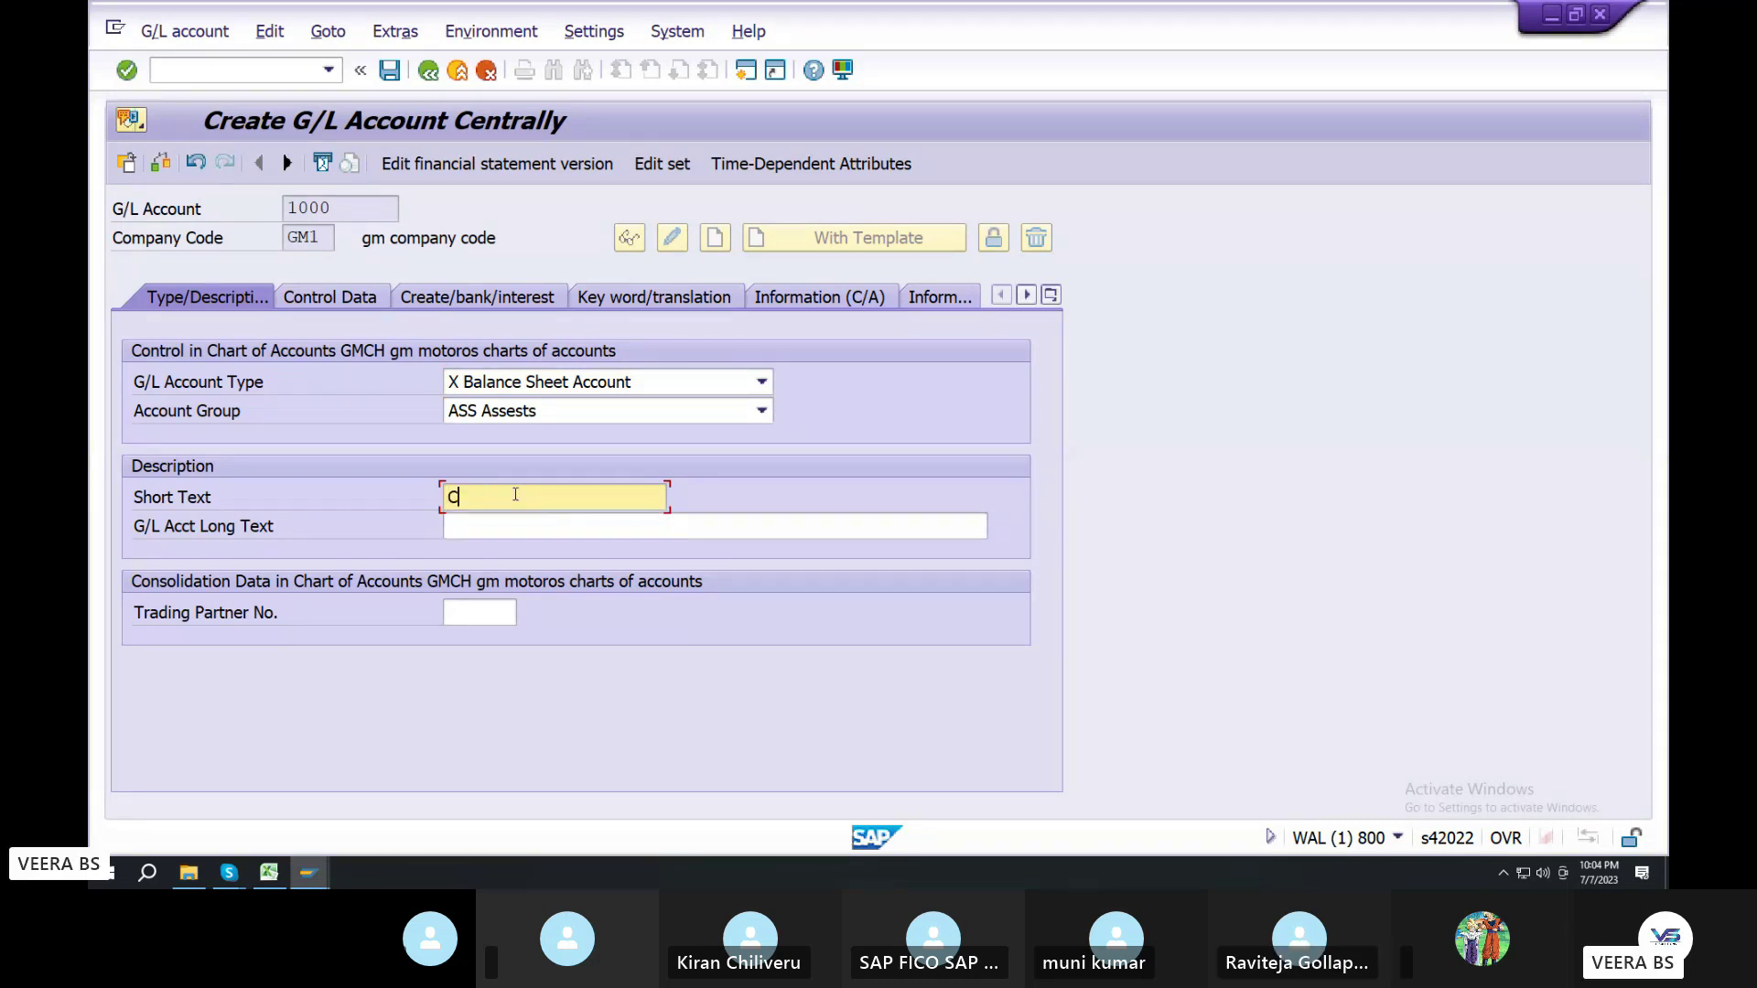
type("INVENOTRY")
key("BackSpace")
key("BackSpace")
key("BackSpace")
key("BackSpace")
type("TORY")
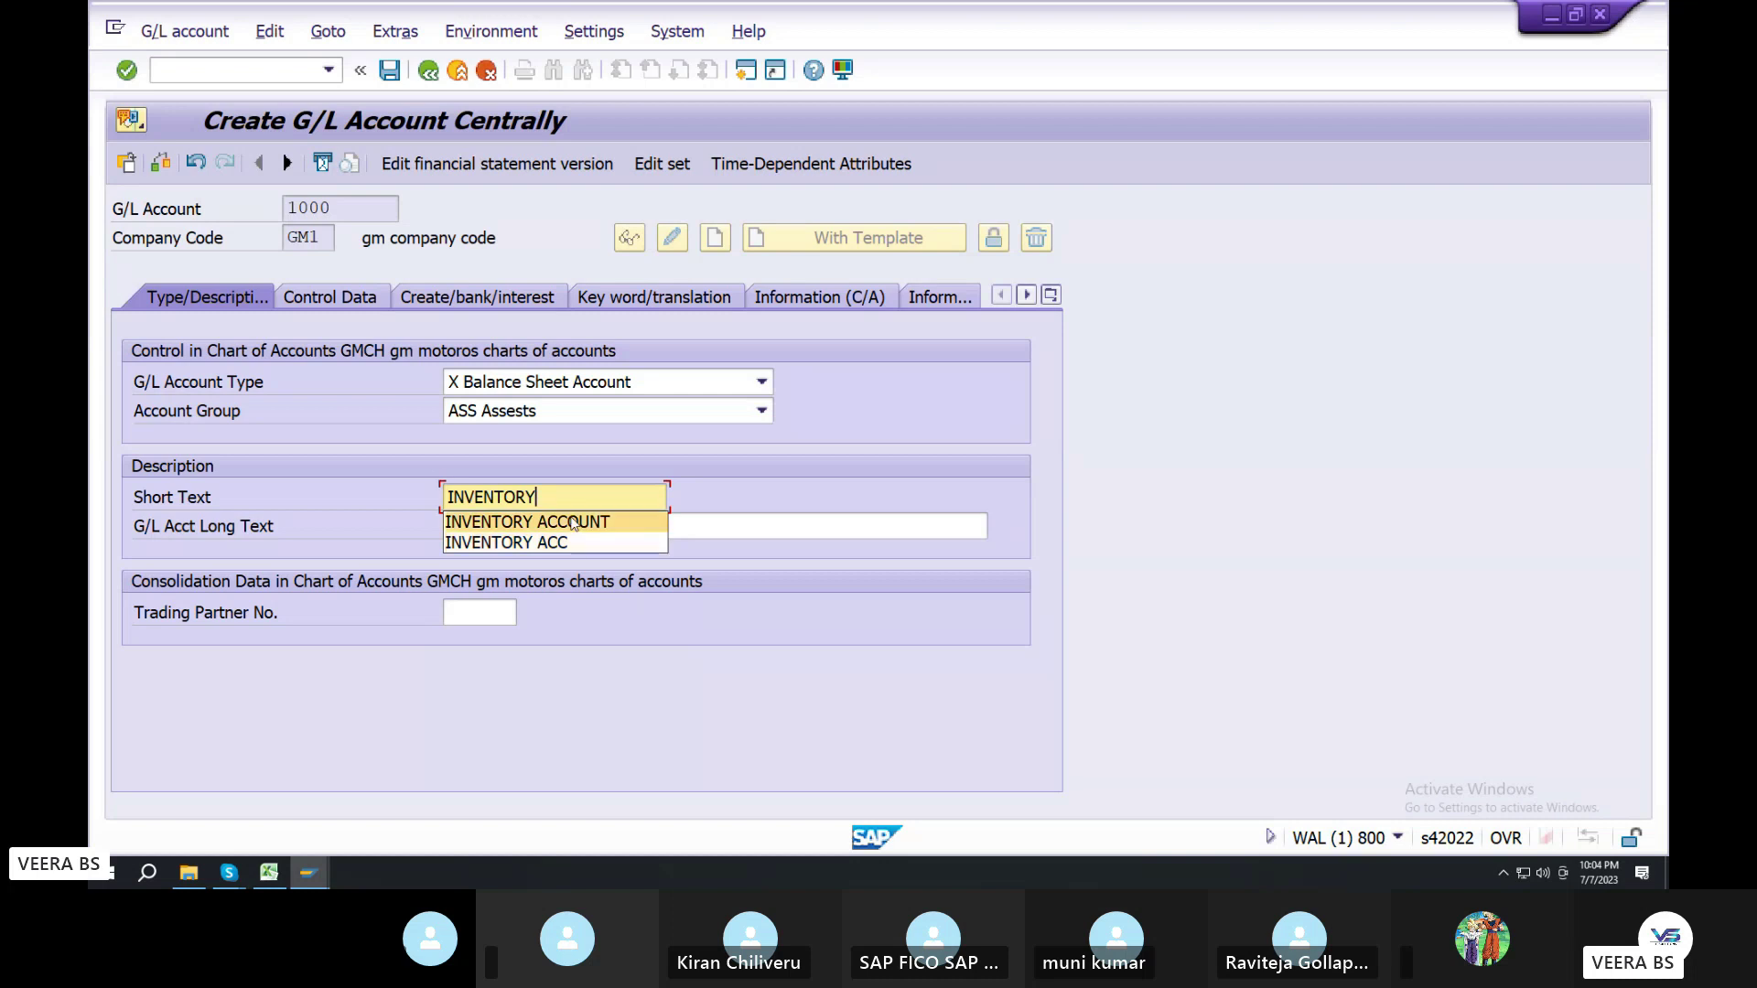
left_click(557, 520)
type("INVEN")
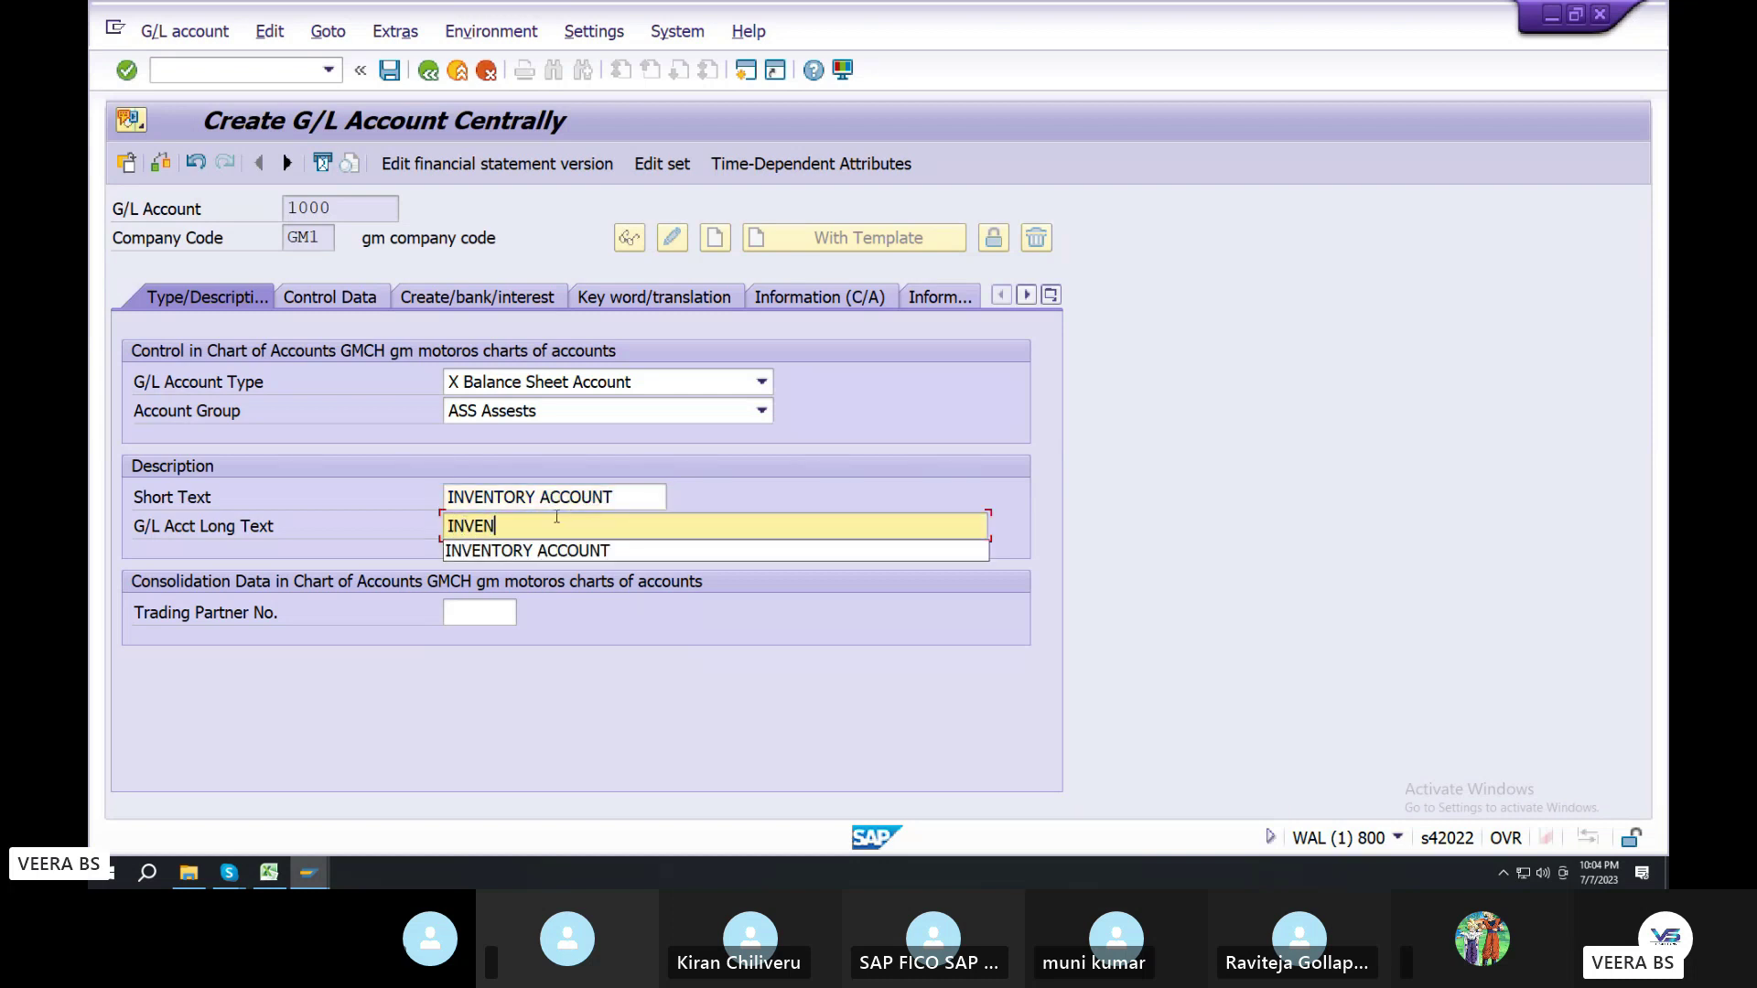
type("TORY ACCOUNT")
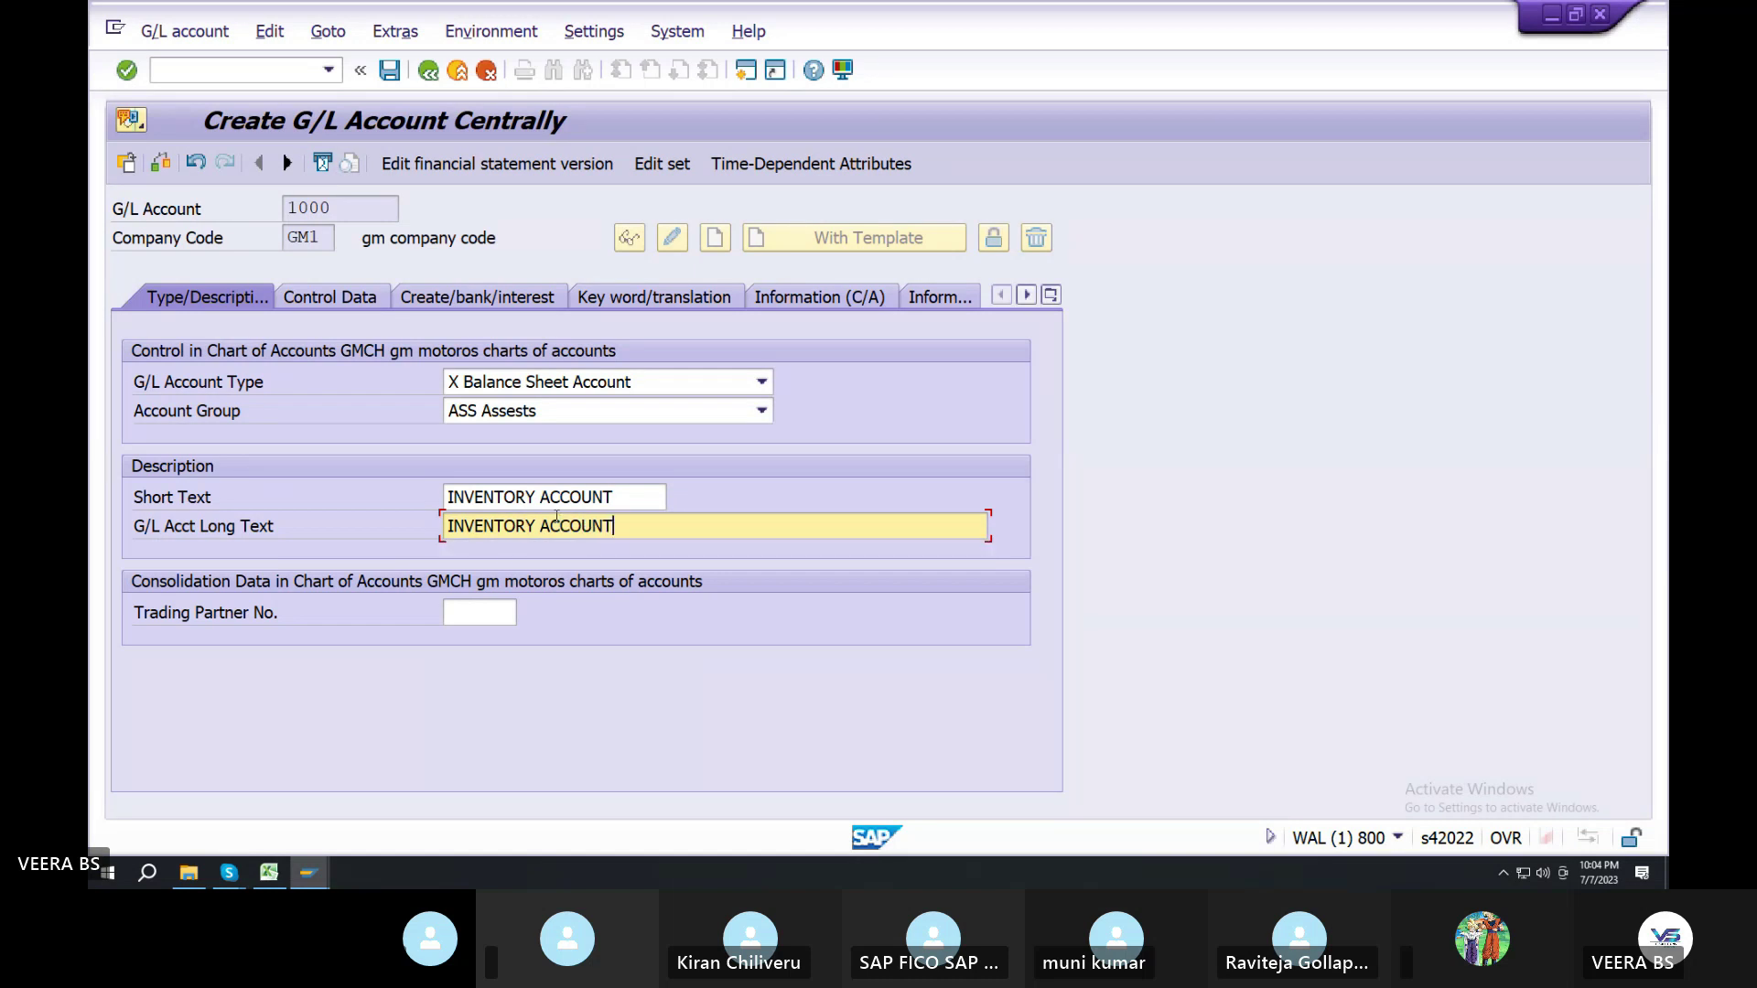
On Control Data, keep currency INR, tick Balances in Local Crcy Only, and set sort key 001 Posting date
left_click(370, 304)
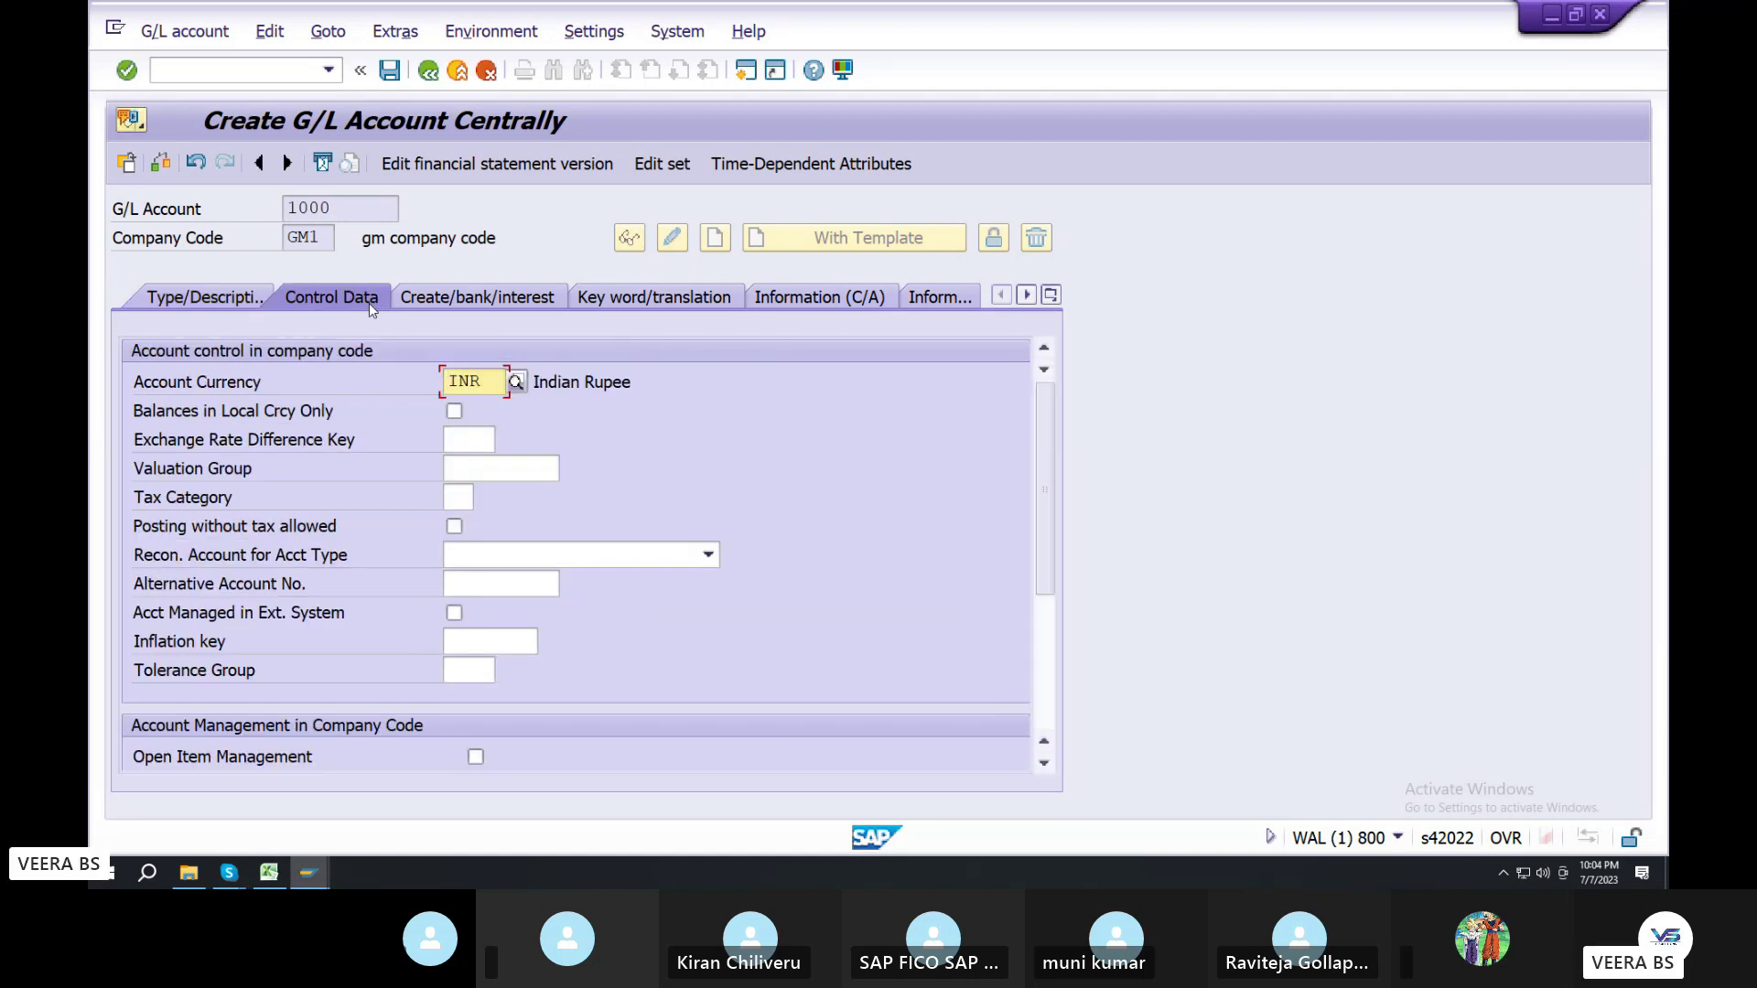
key("shift+Home")
left_click(454, 411)
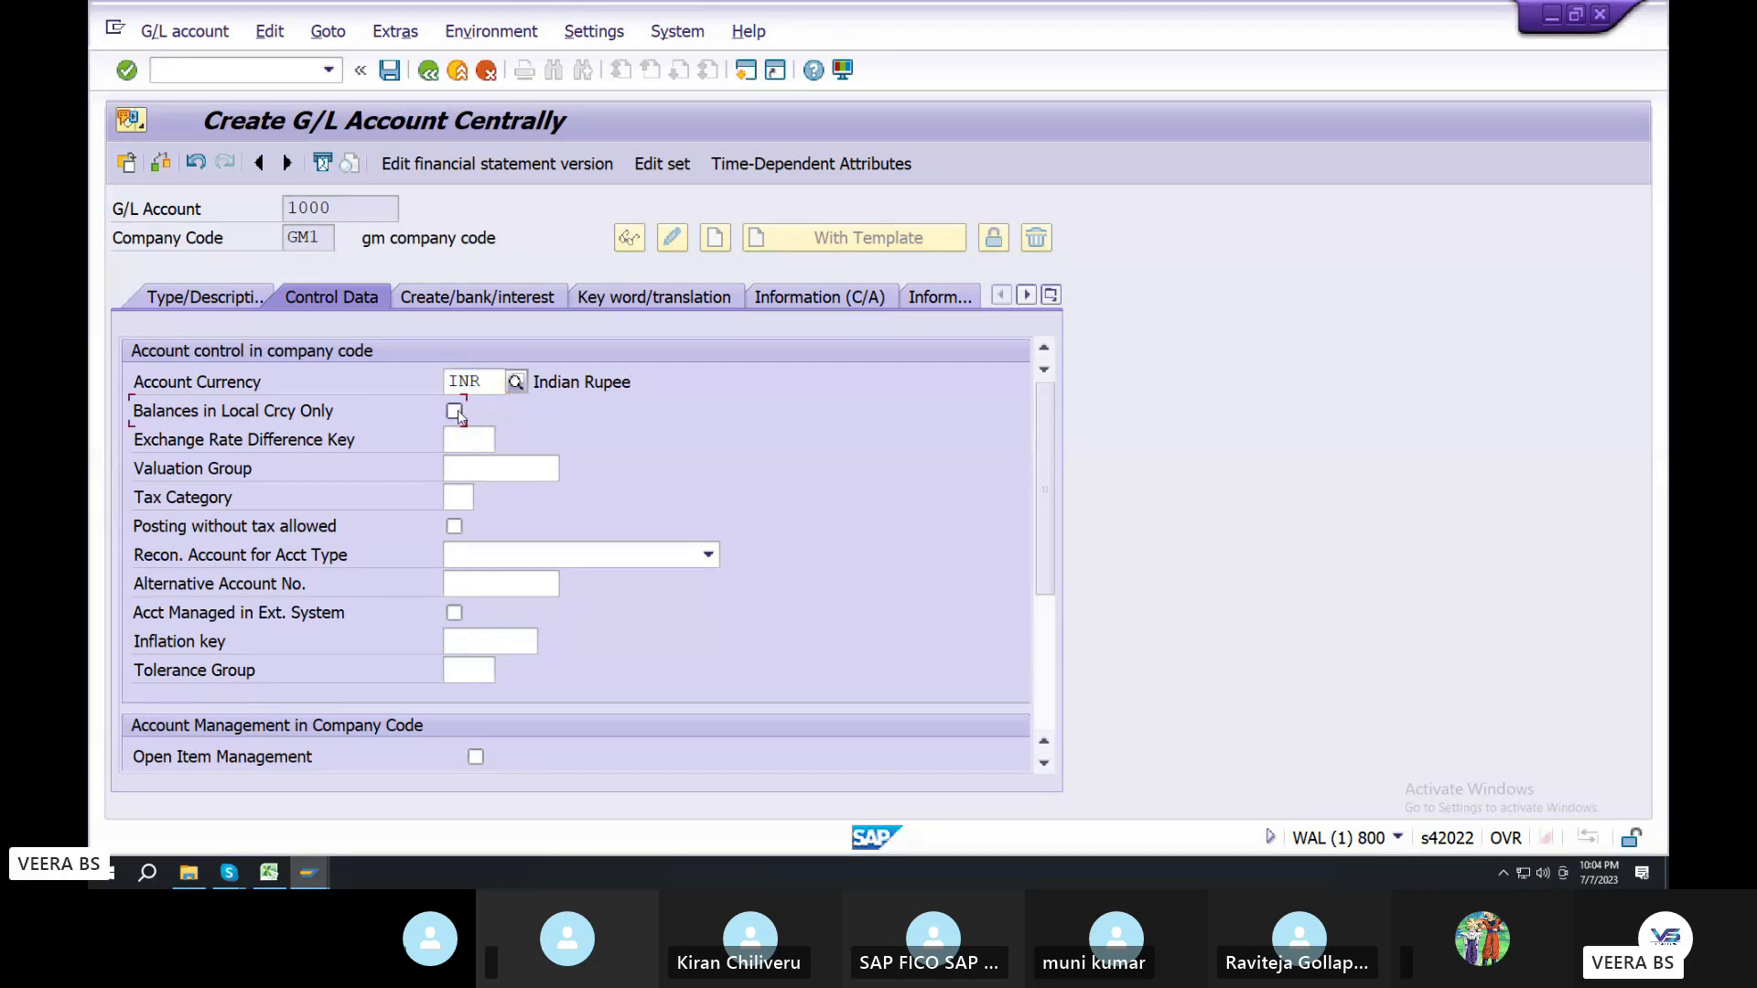
scroll(475, 599, "down", 2)
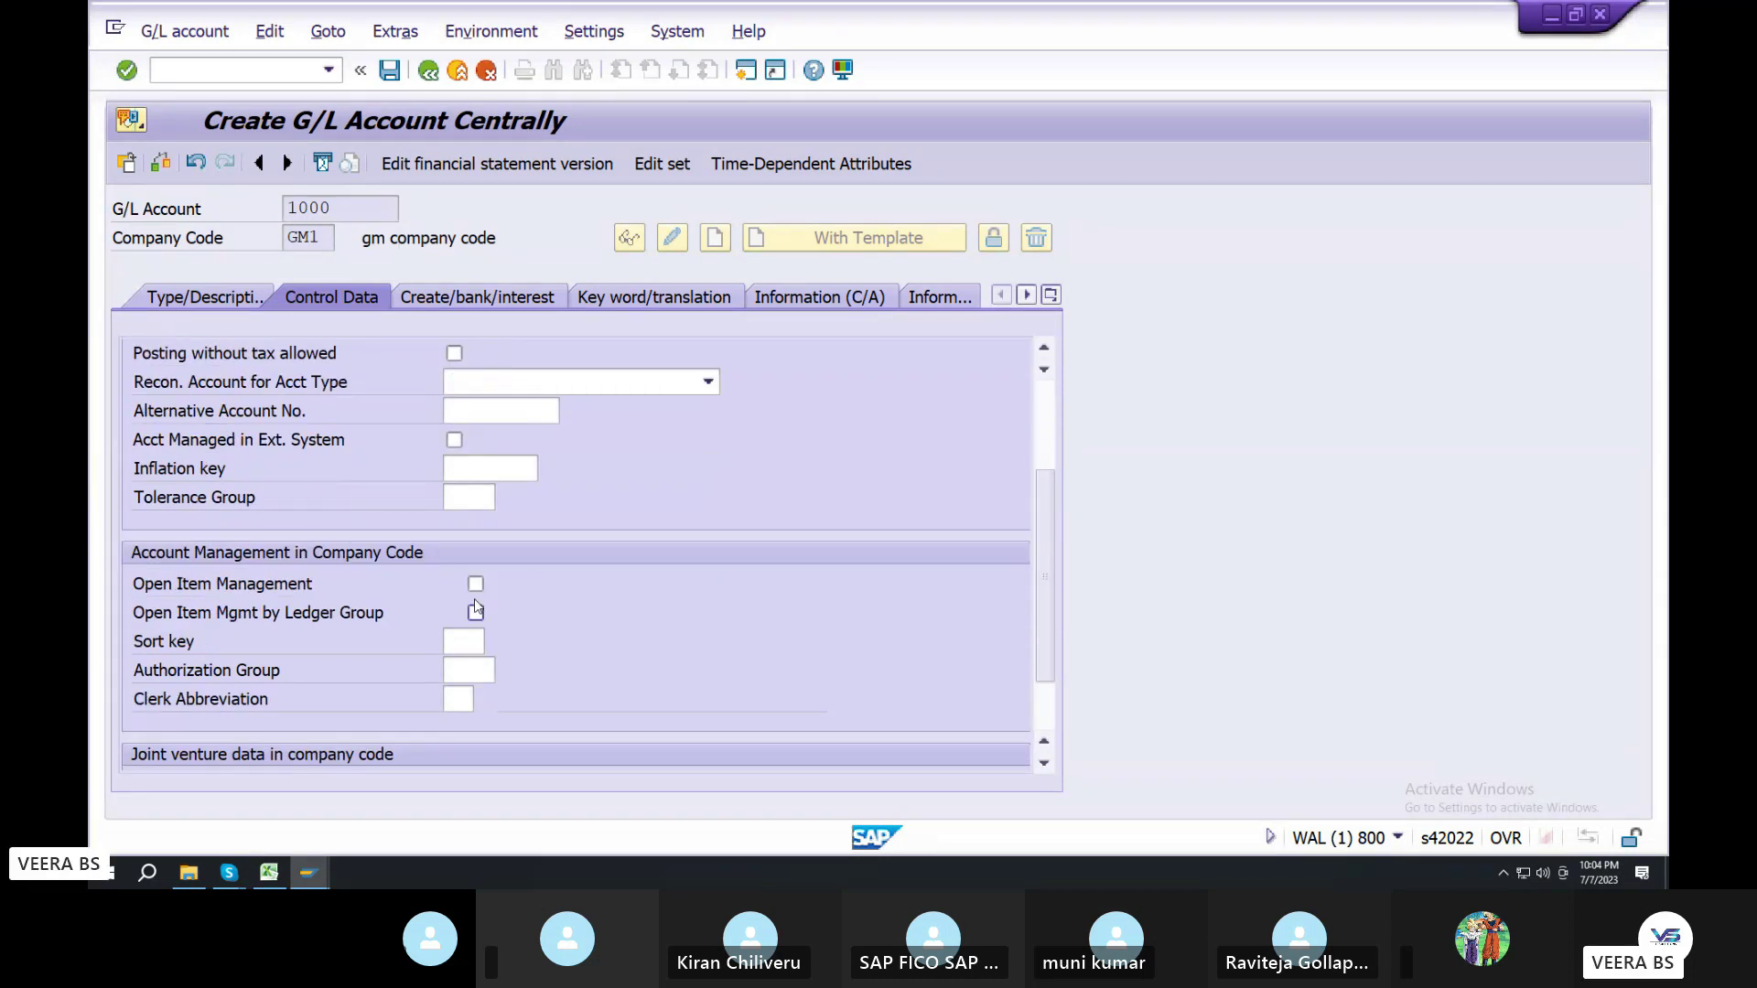
left_click(464, 641)
left_click(494, 642)
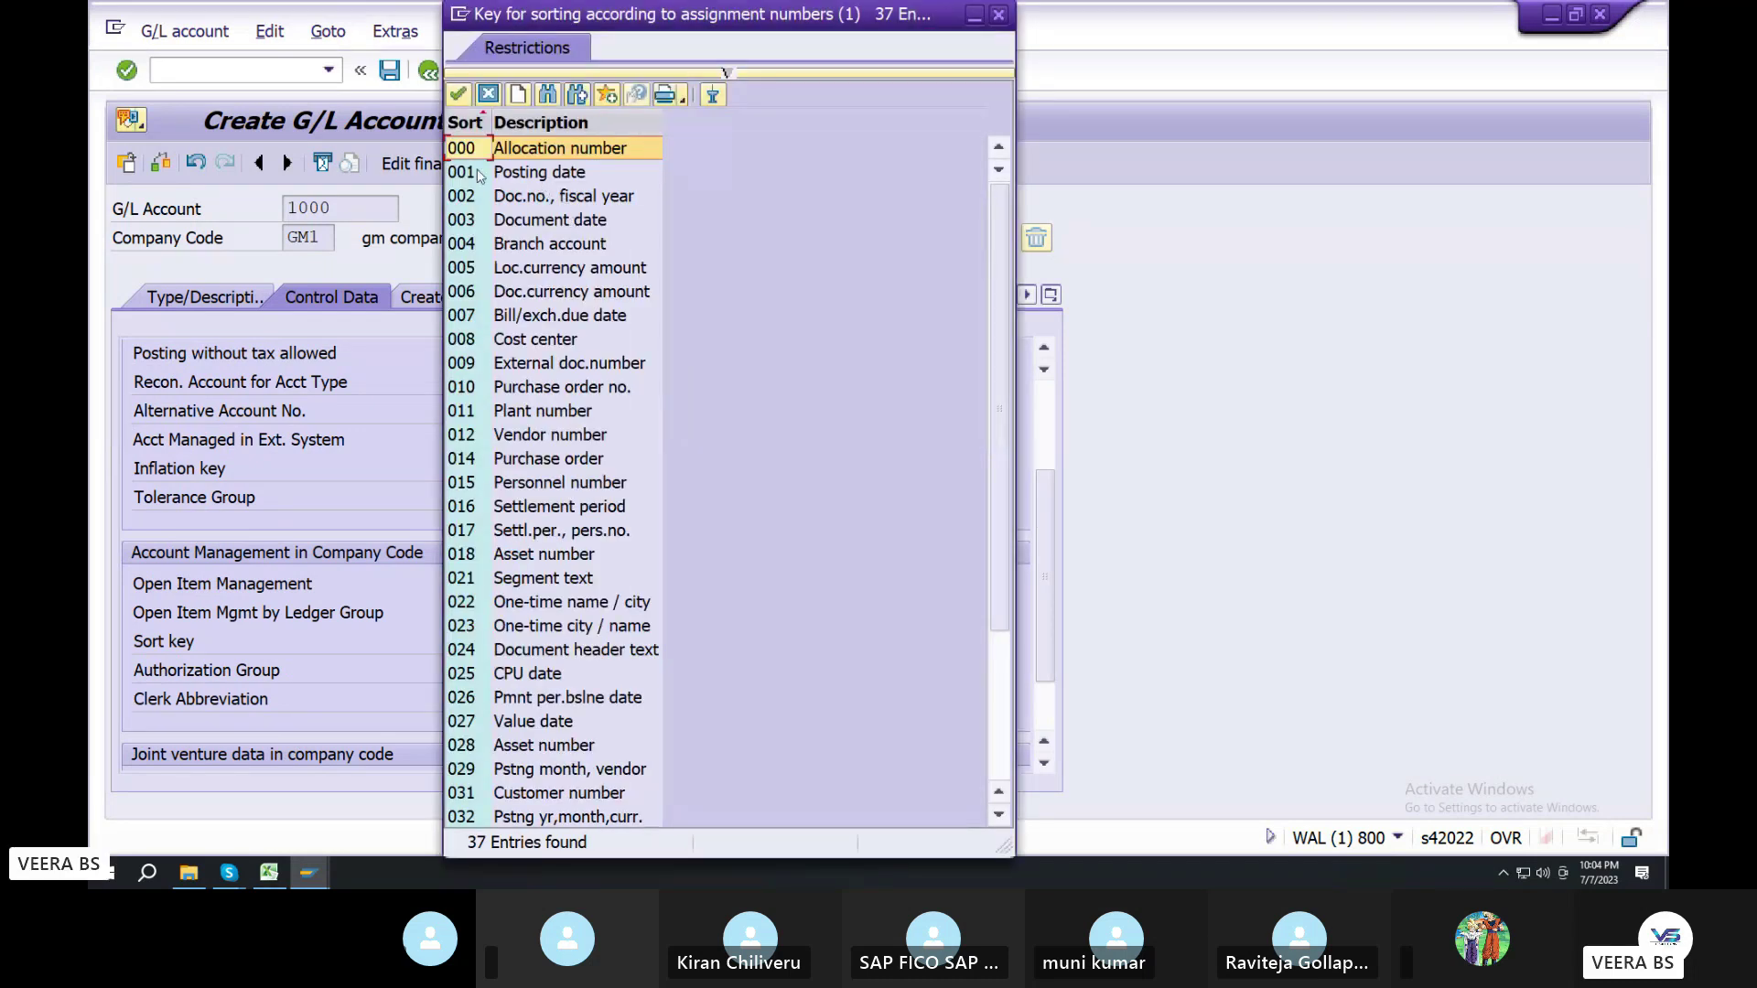
double_click(526, 173)
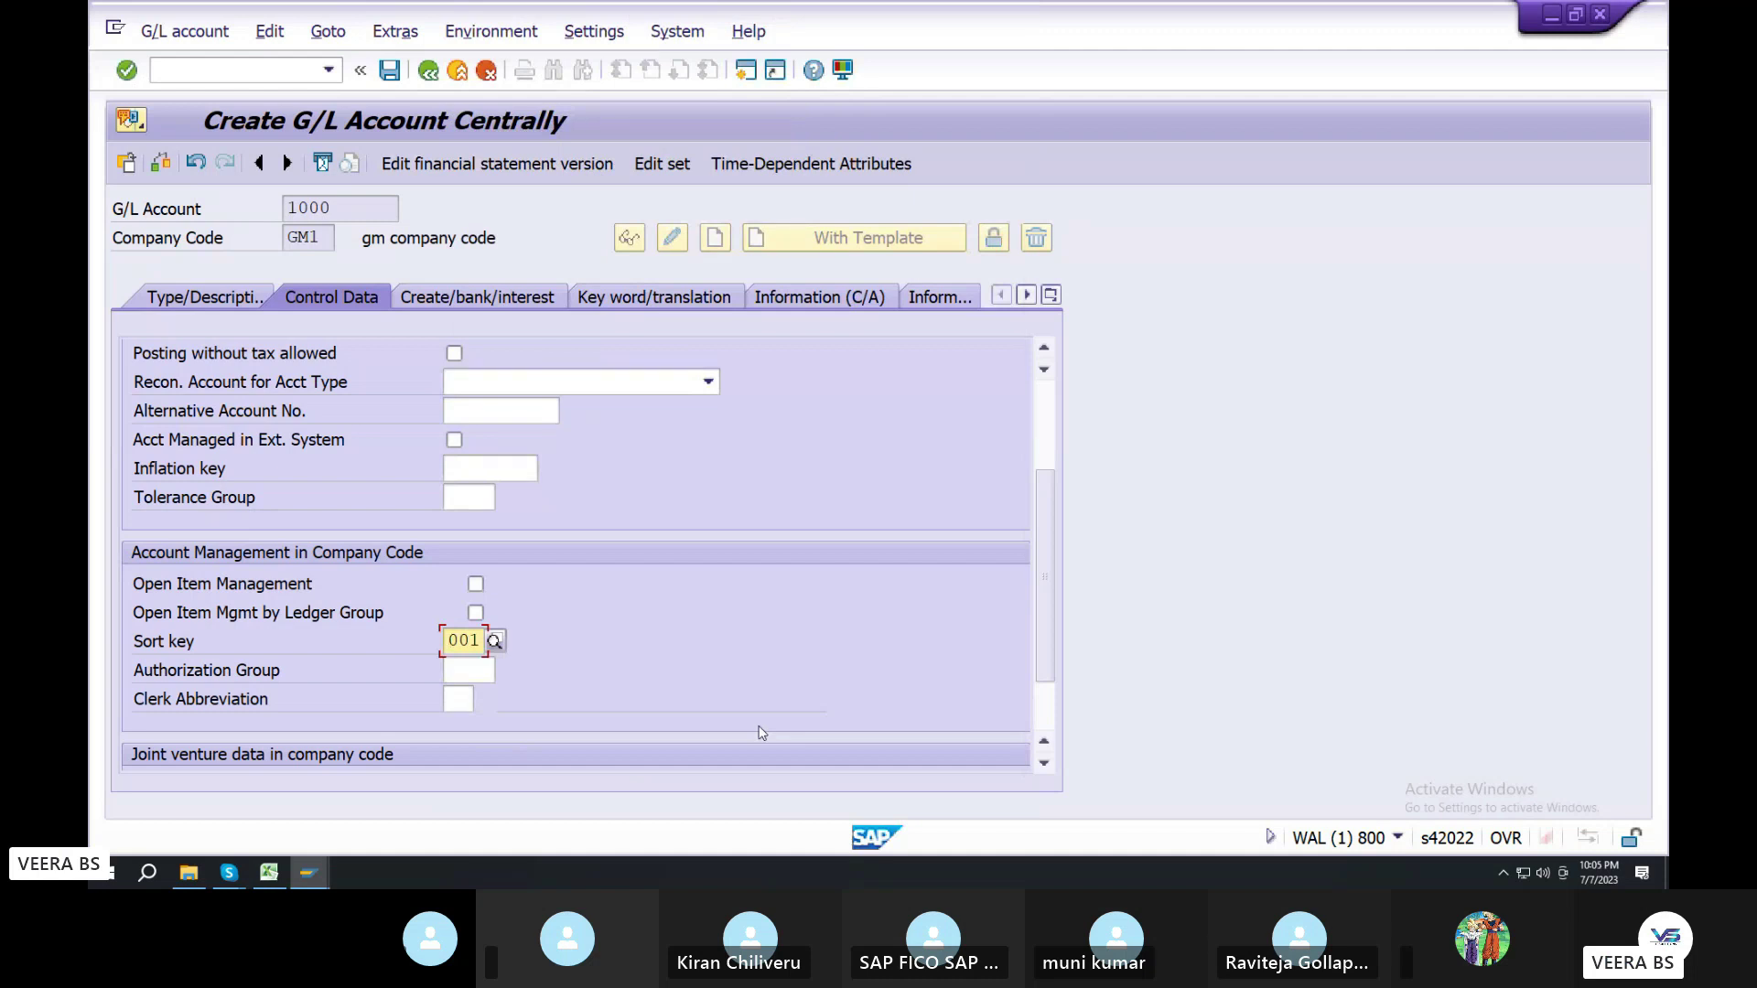
left_click(492, 305)
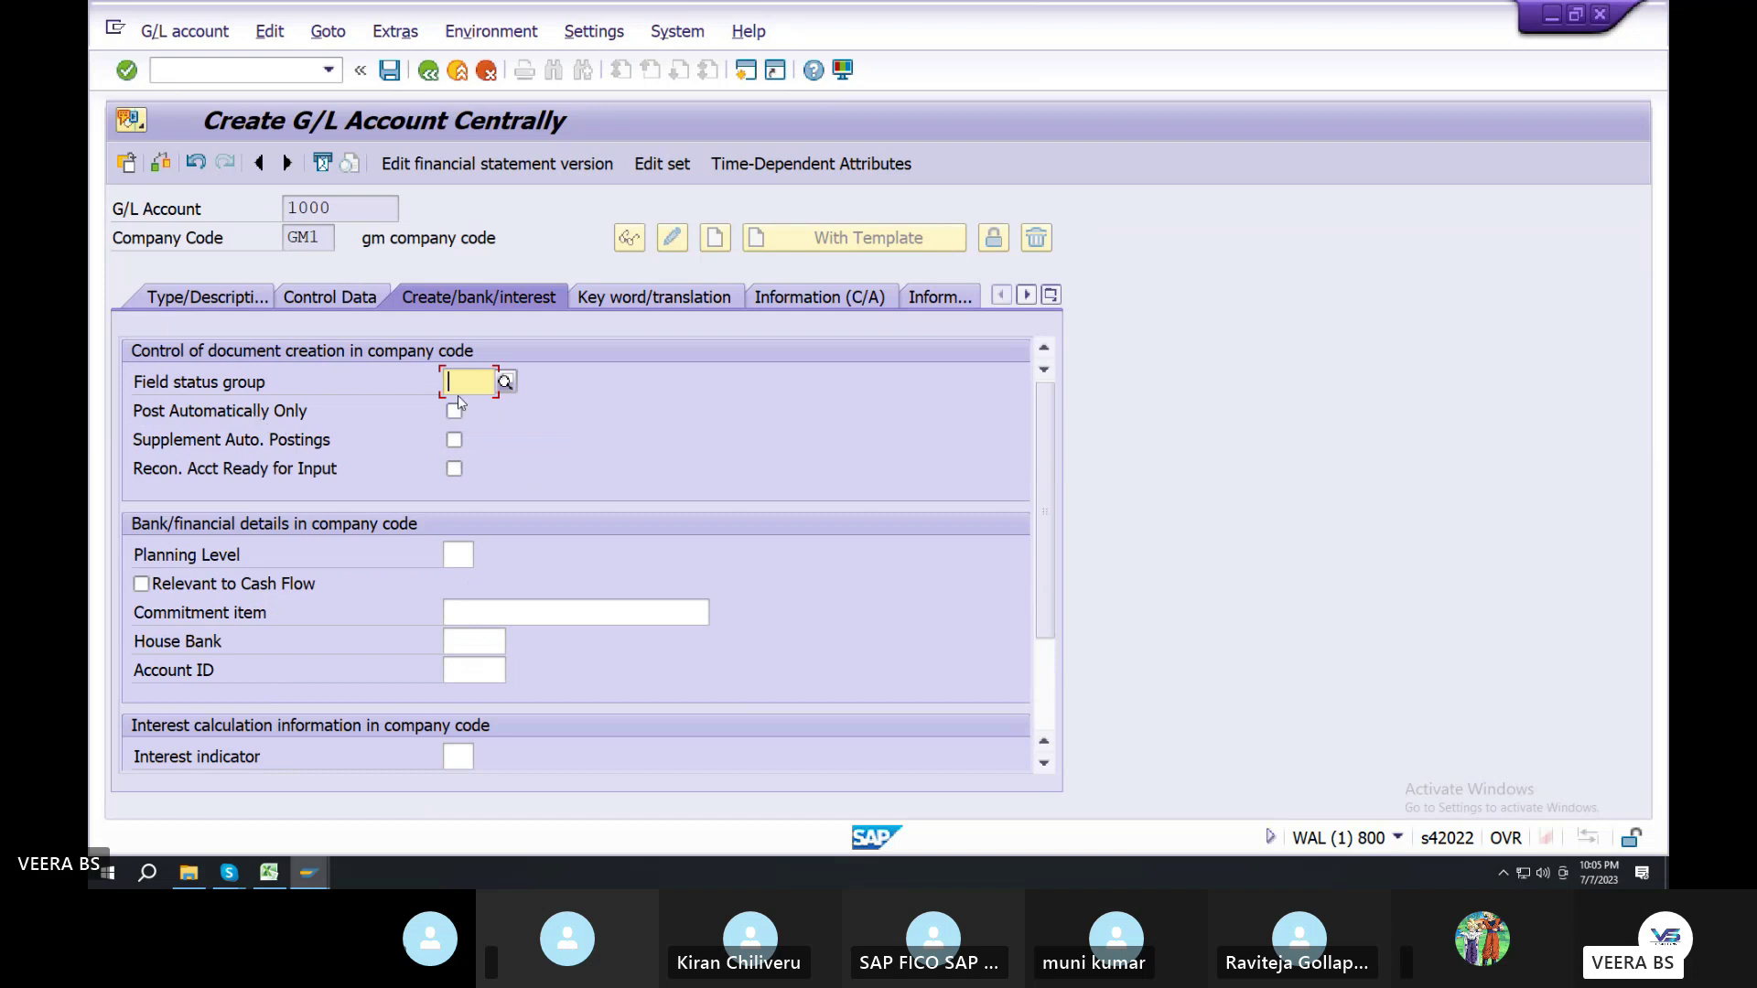
Set field status group G001 and save account 1000
left_click(502, 381)
left_click(501, 381)
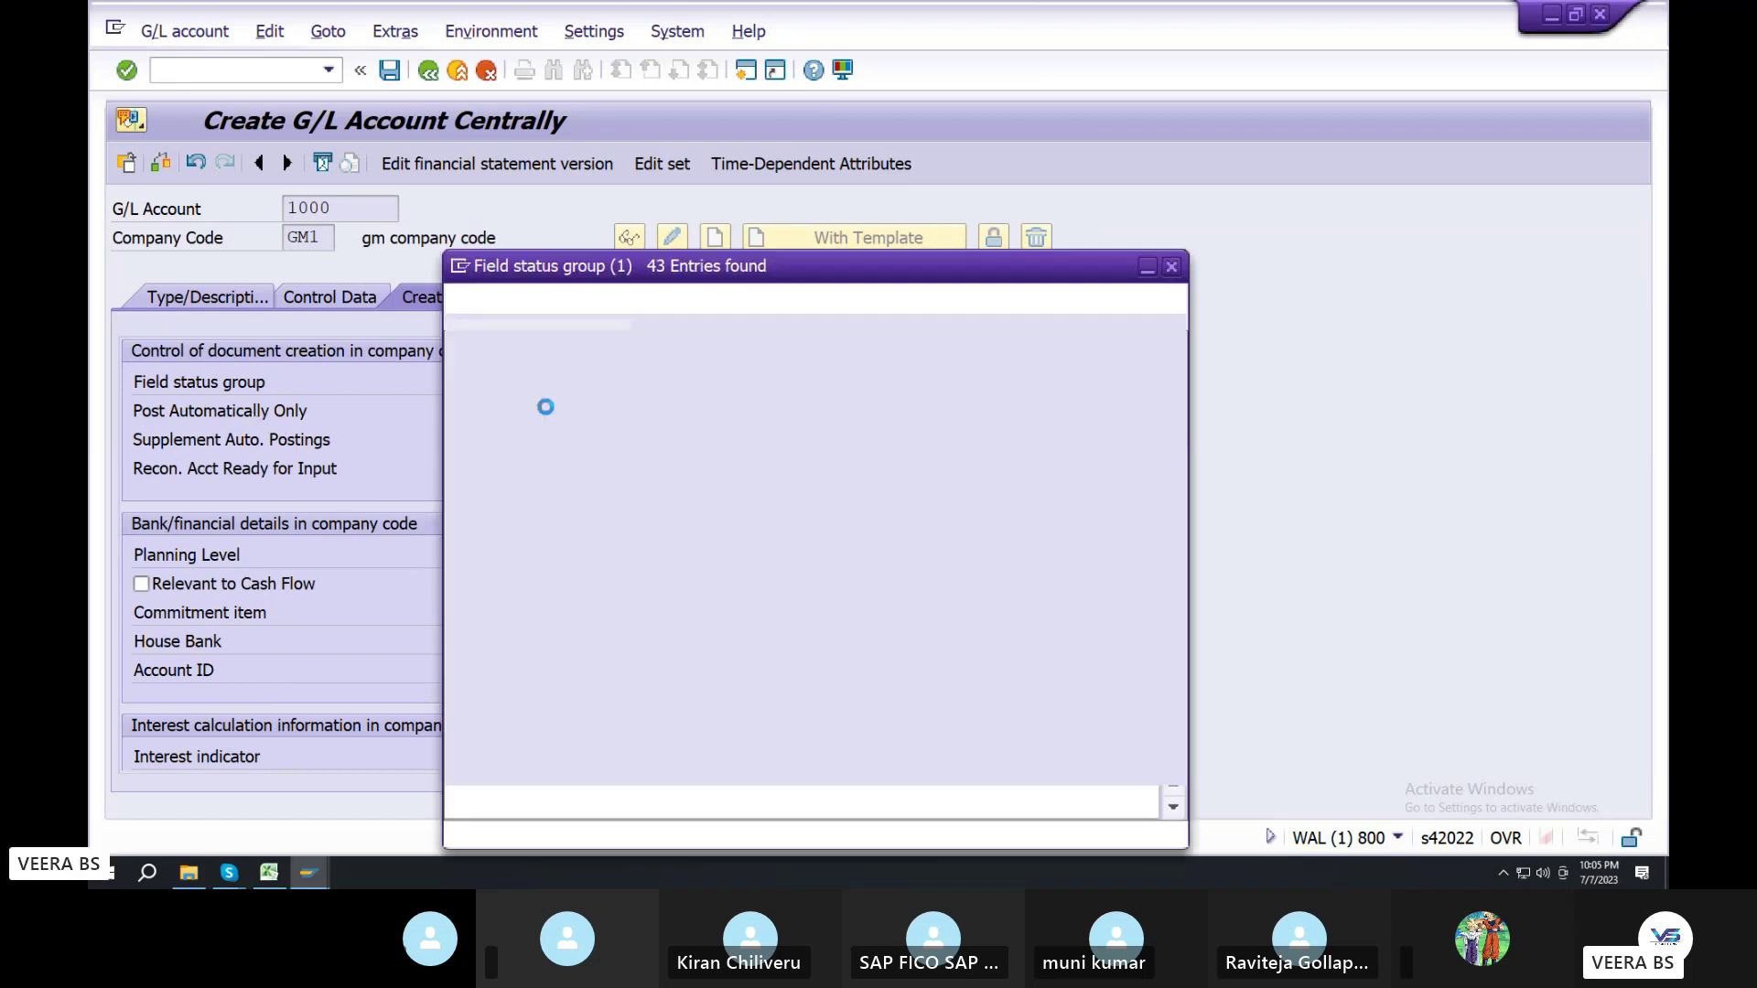
scroll(731, 525, "down", 8)
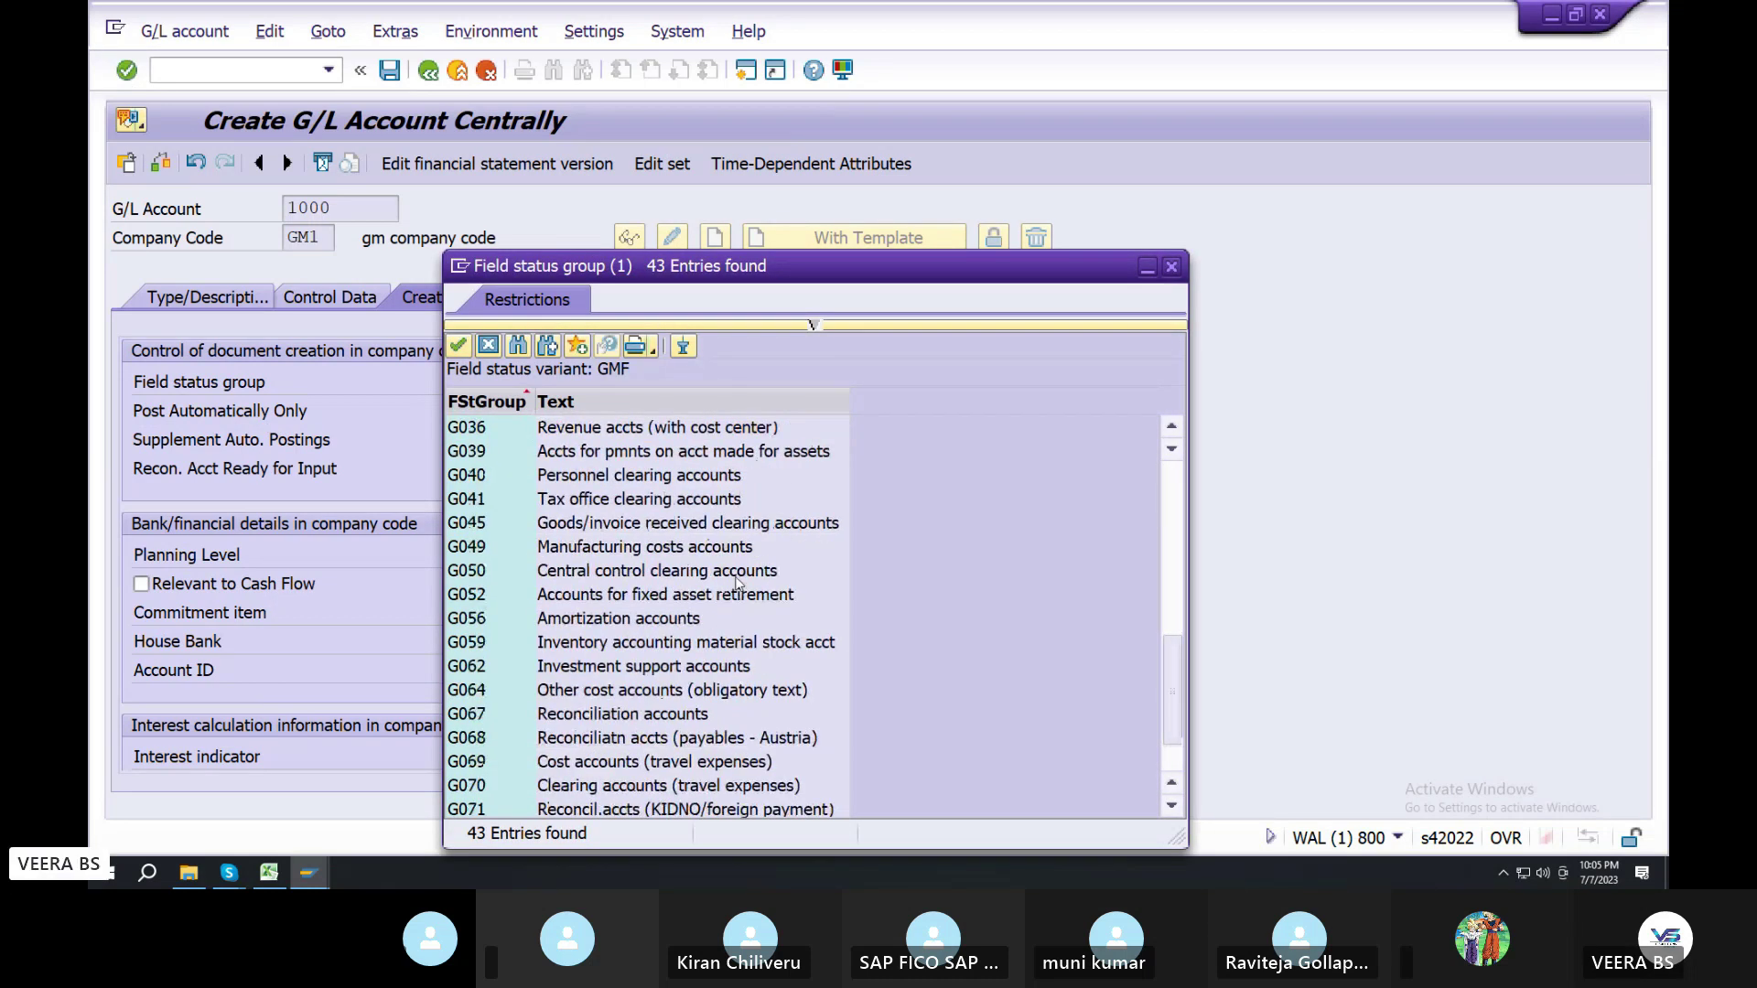
scroll(737, 582, "up", 6)
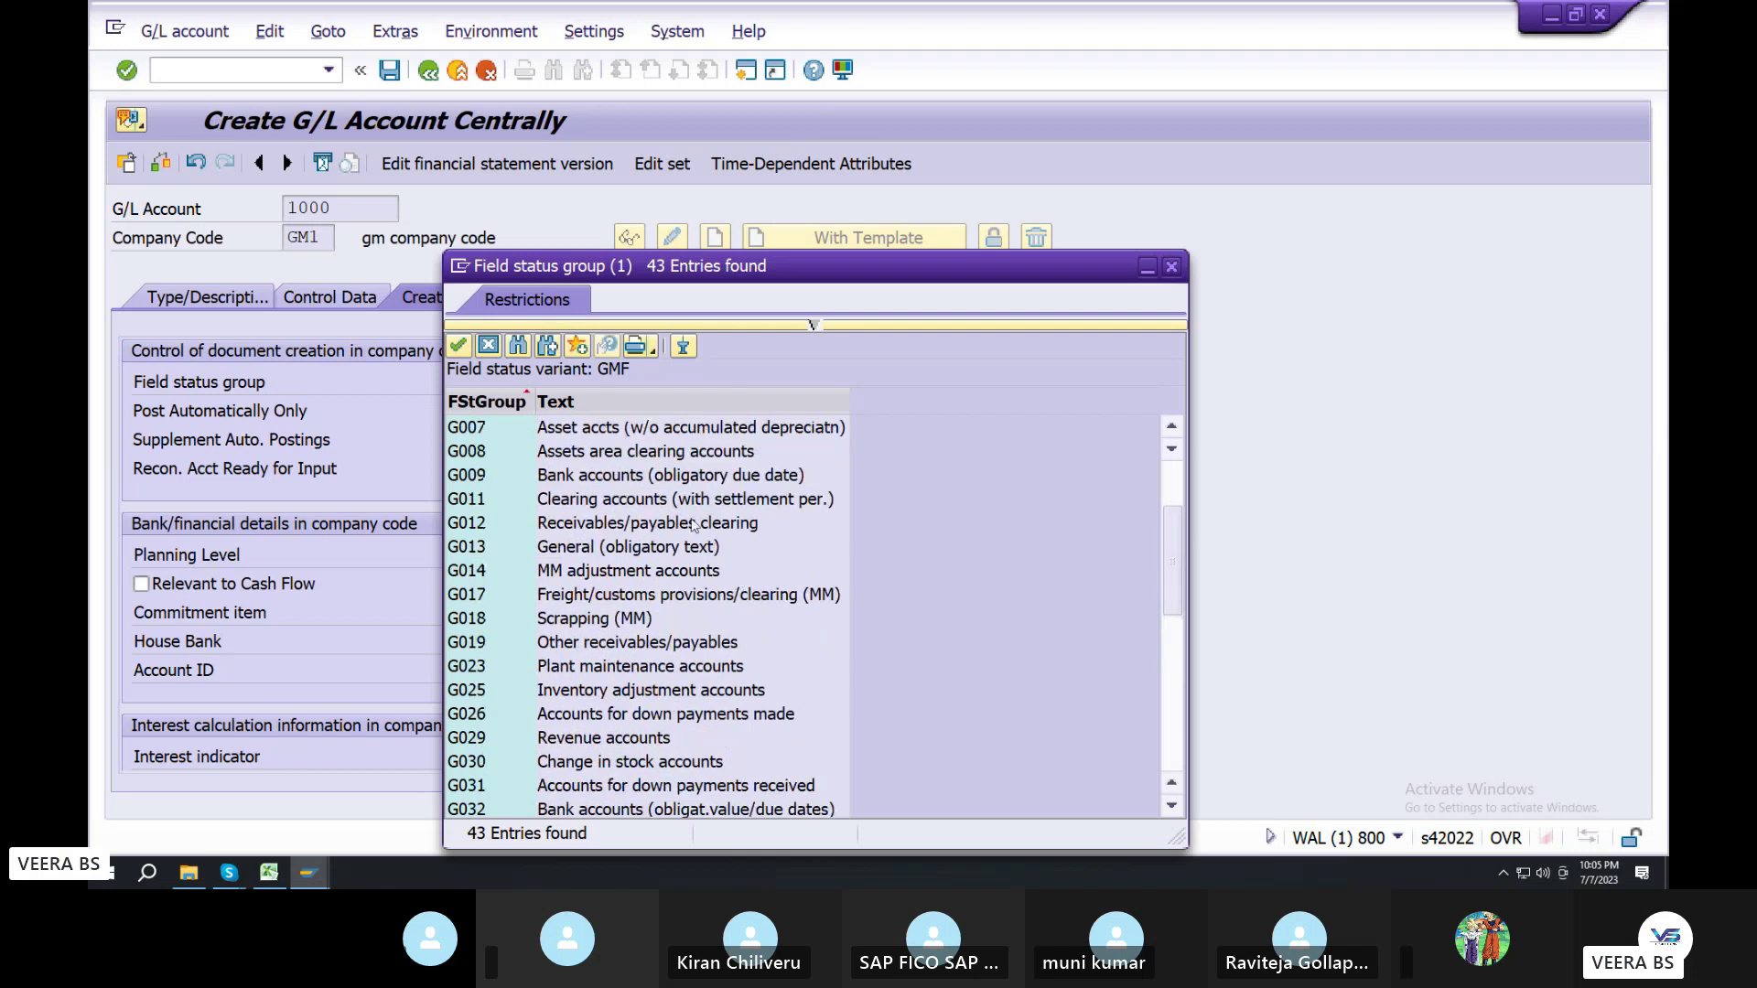
scroll(560, 471, "up", 2)
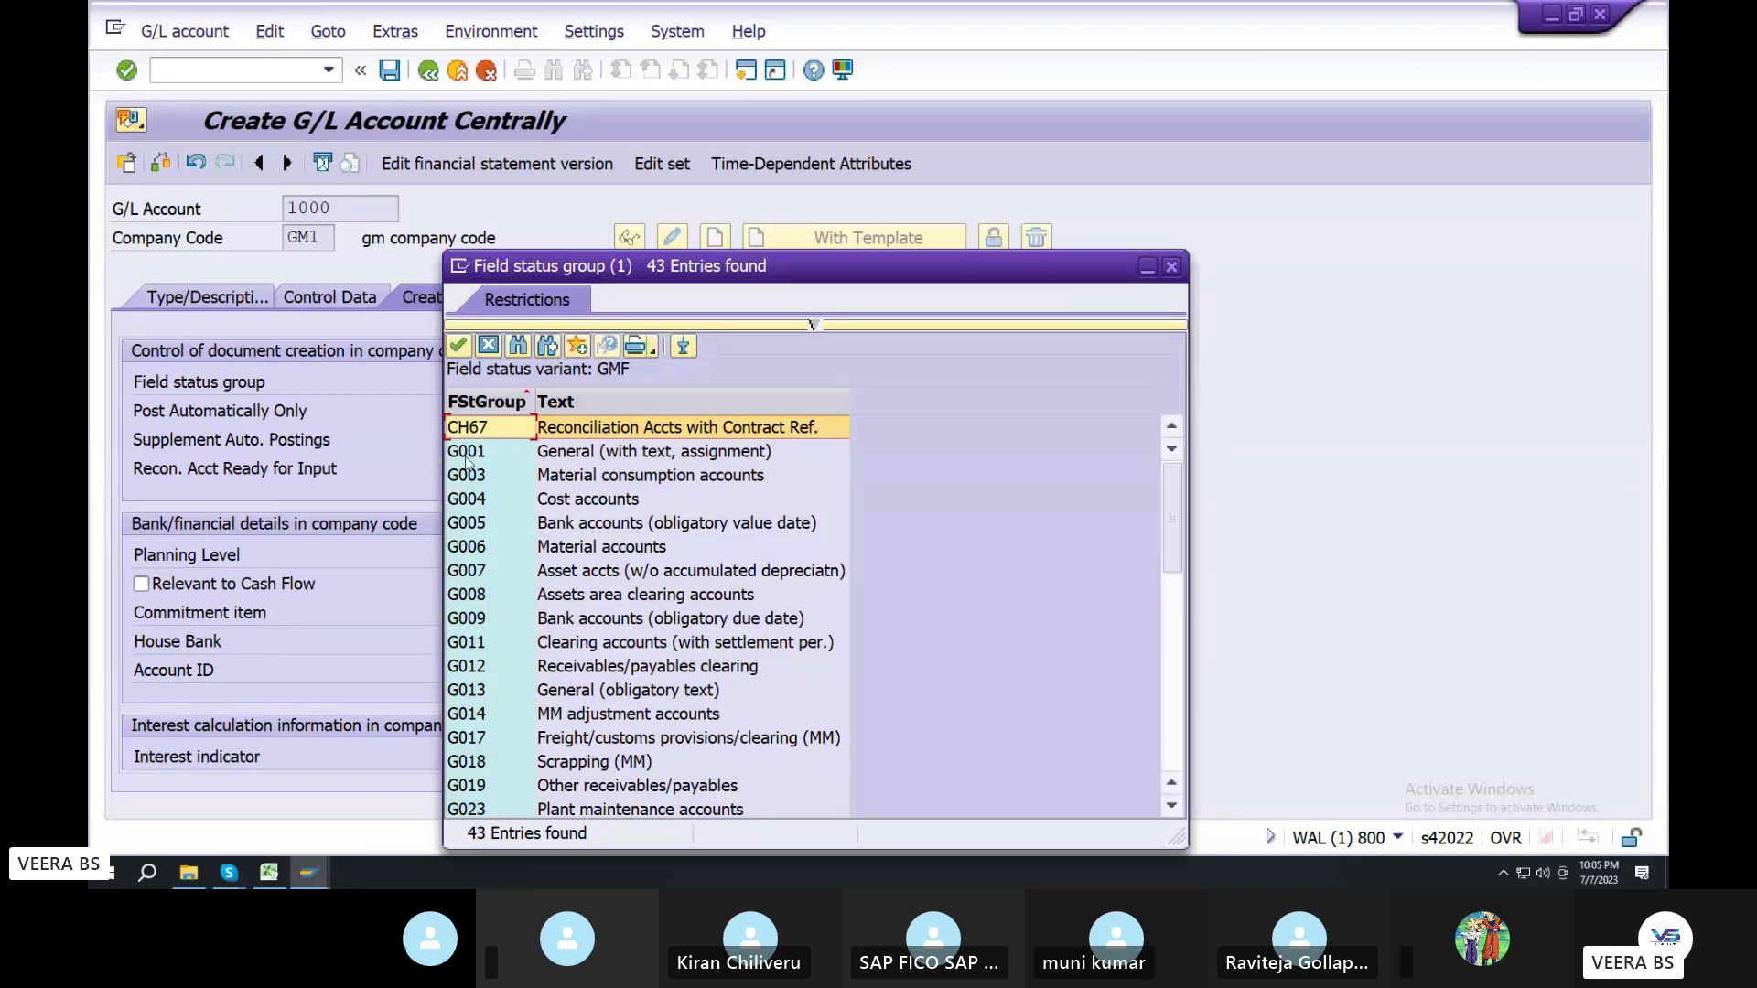
double_click(475, 456)
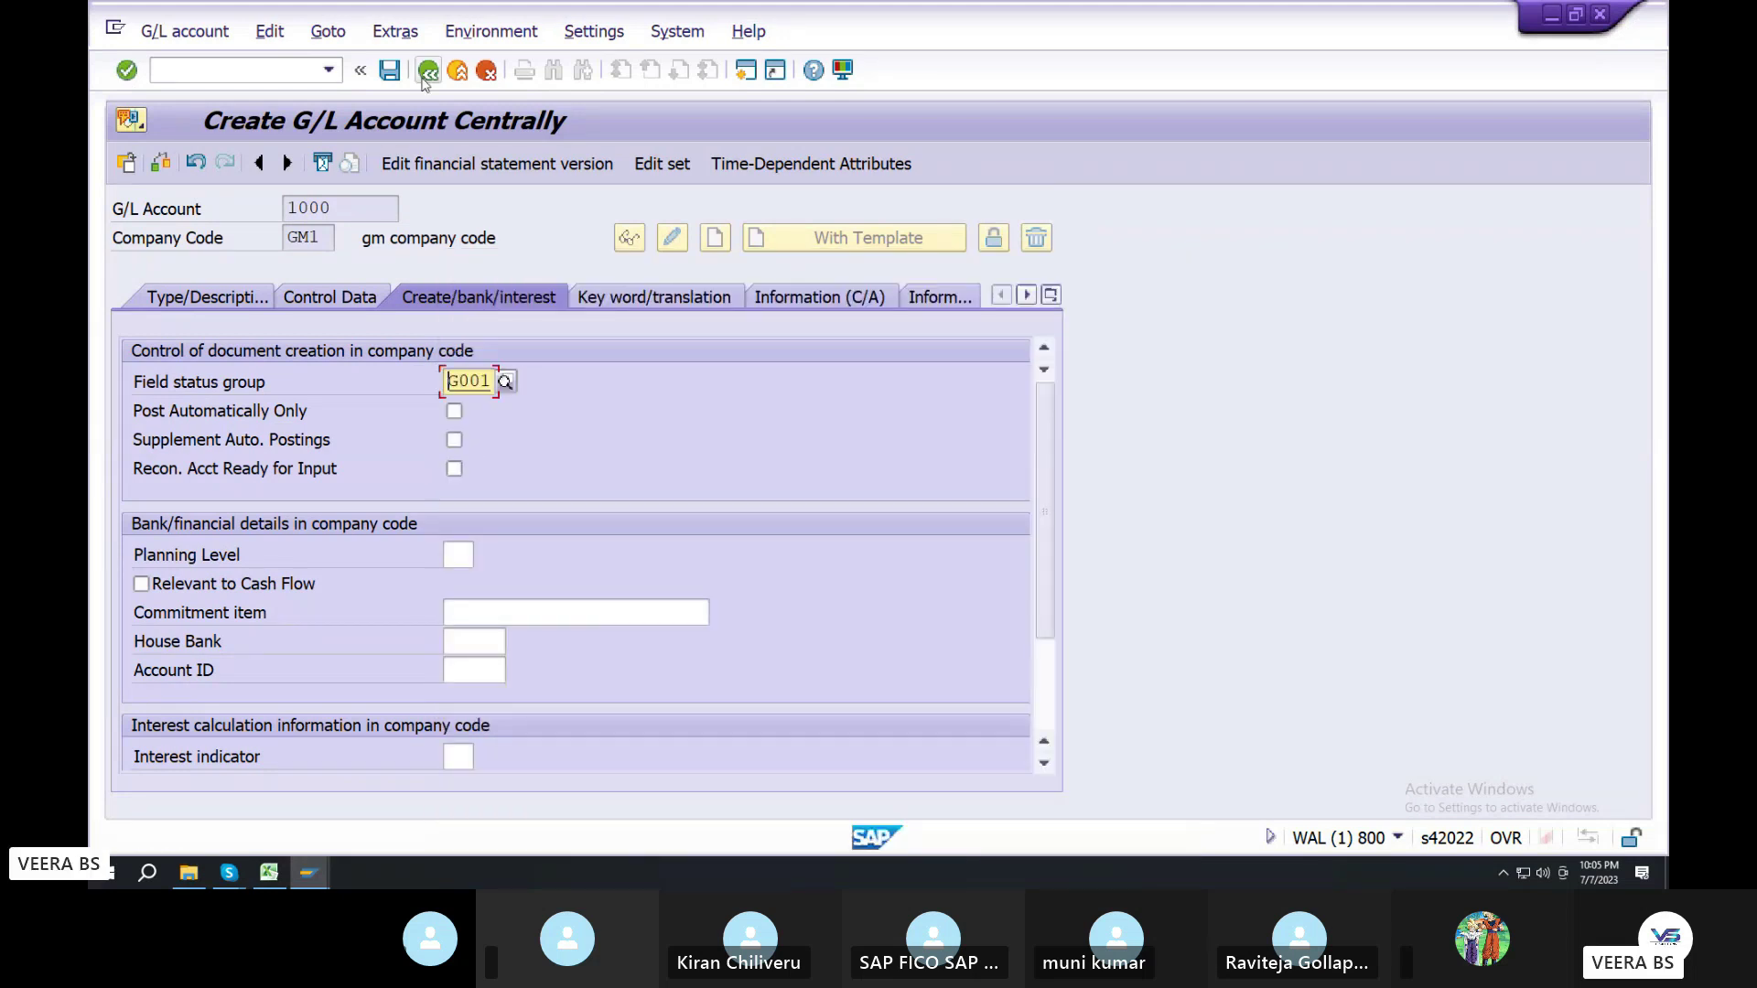
left_click(389, 70)
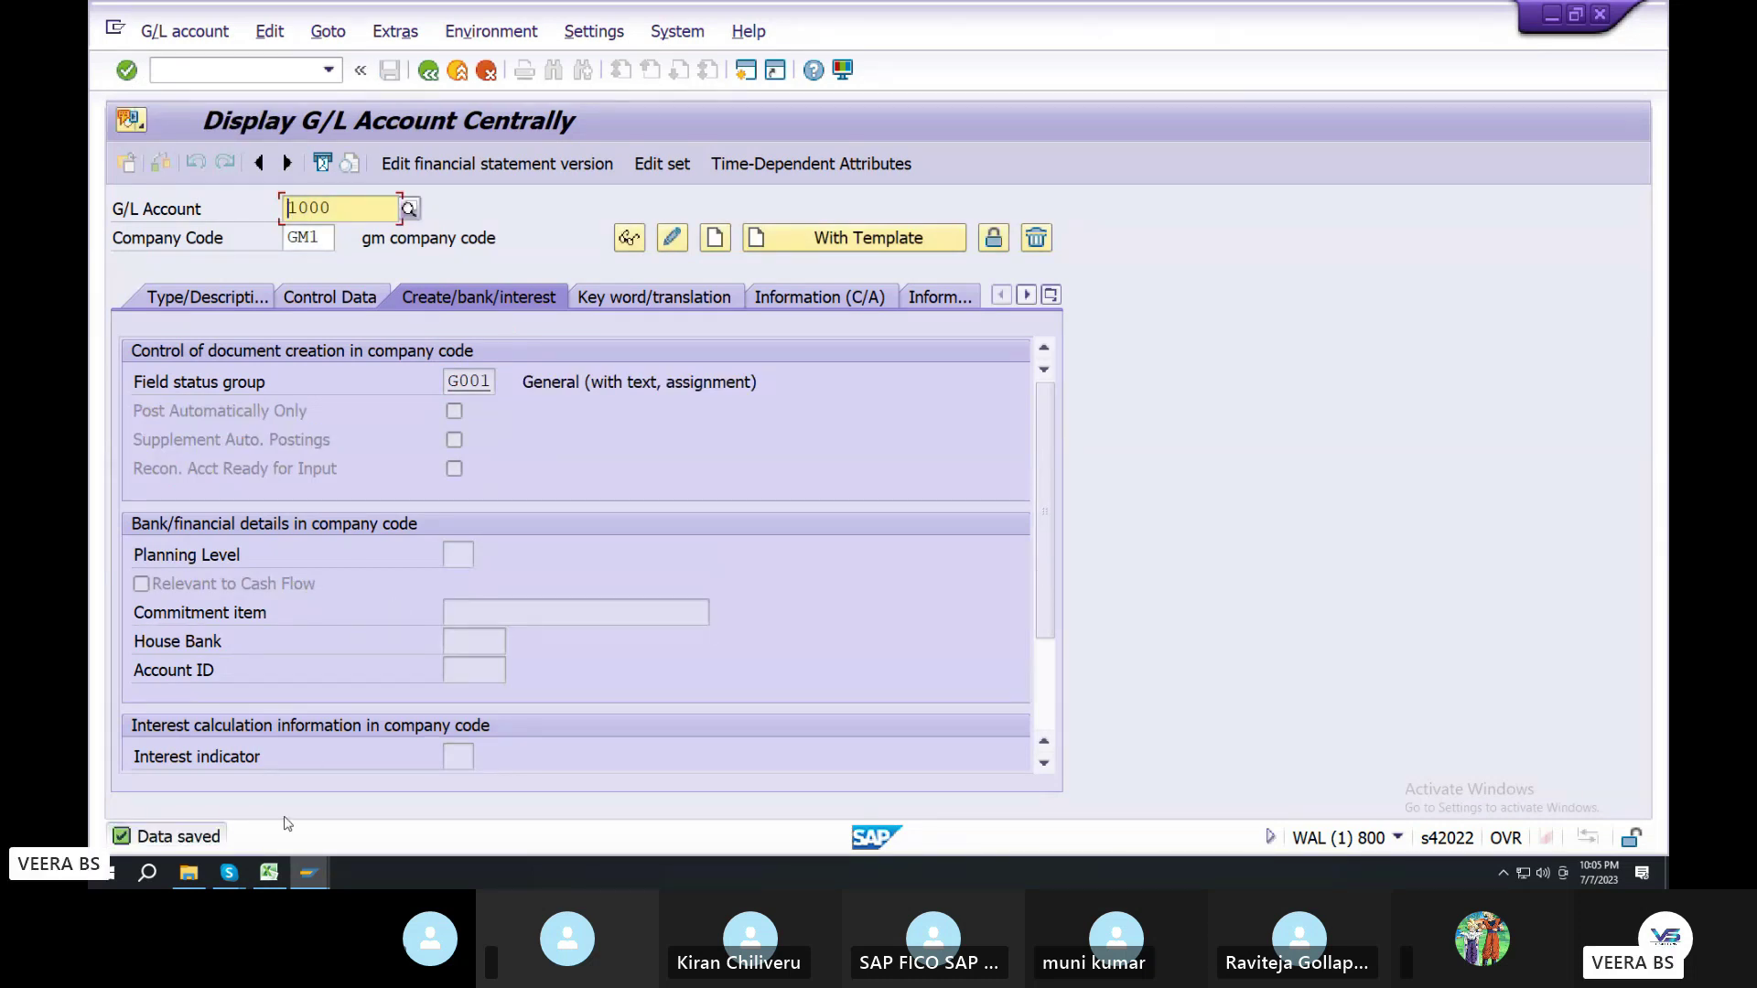
mouse_move(245, 873)
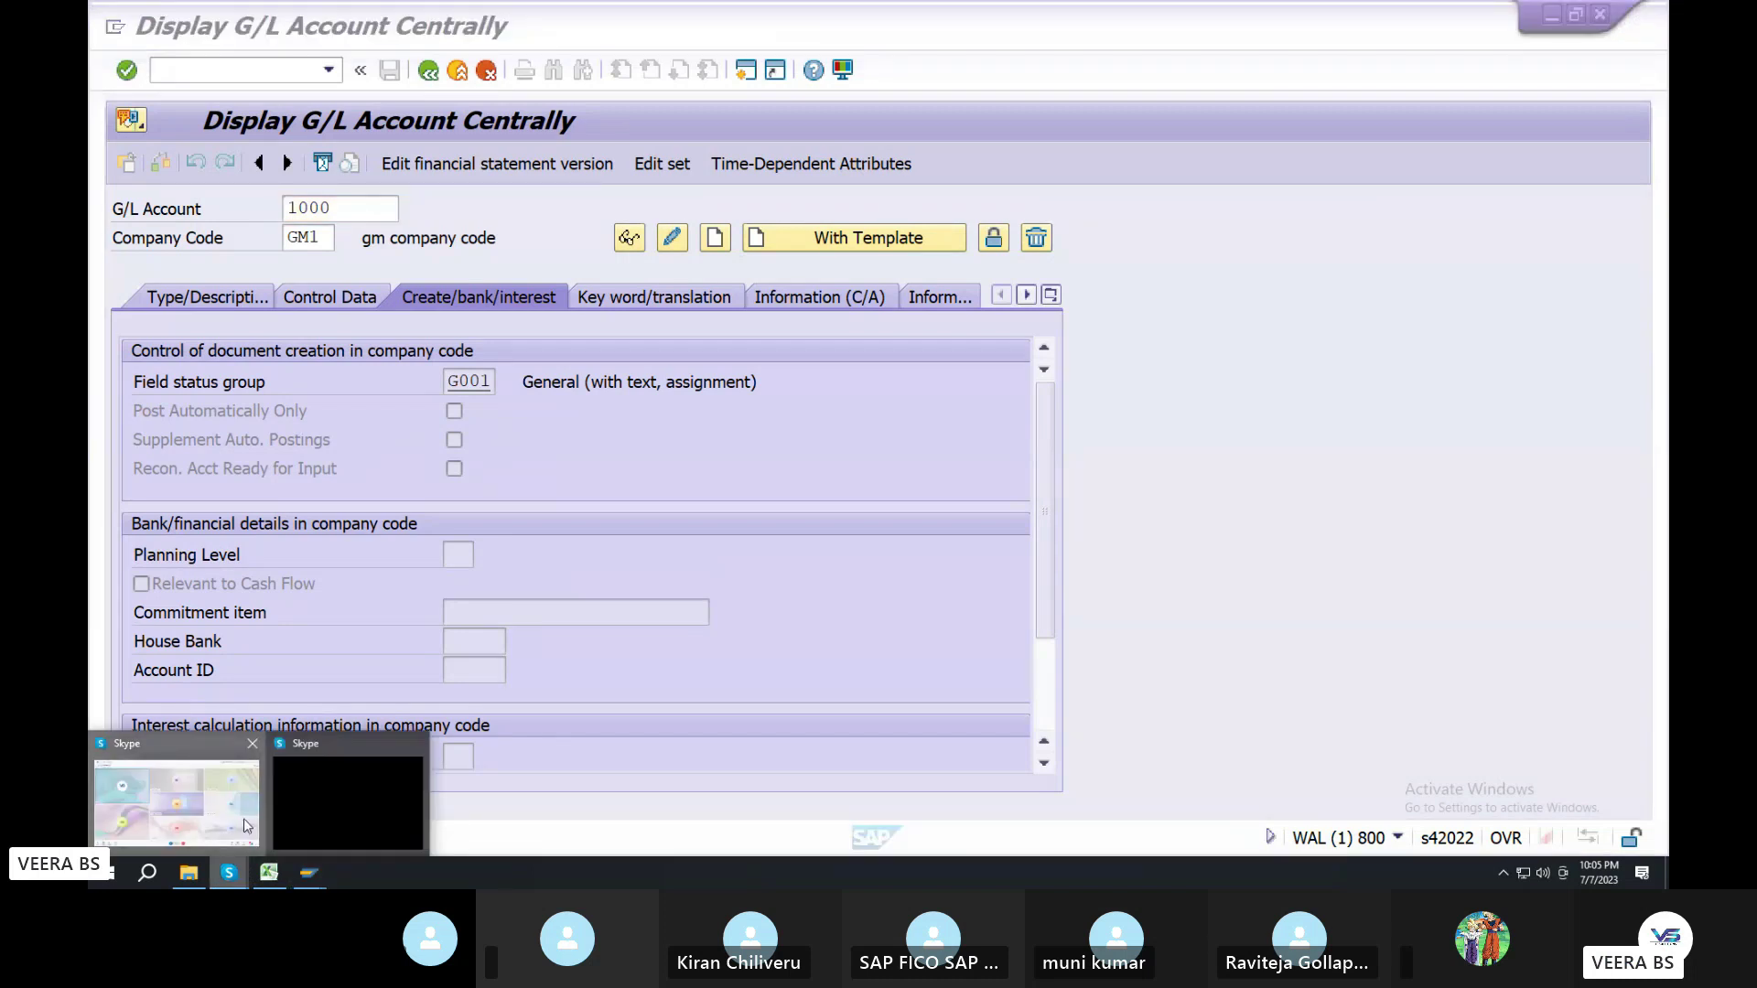
left_click(250, 826)
left_click(238, 815)
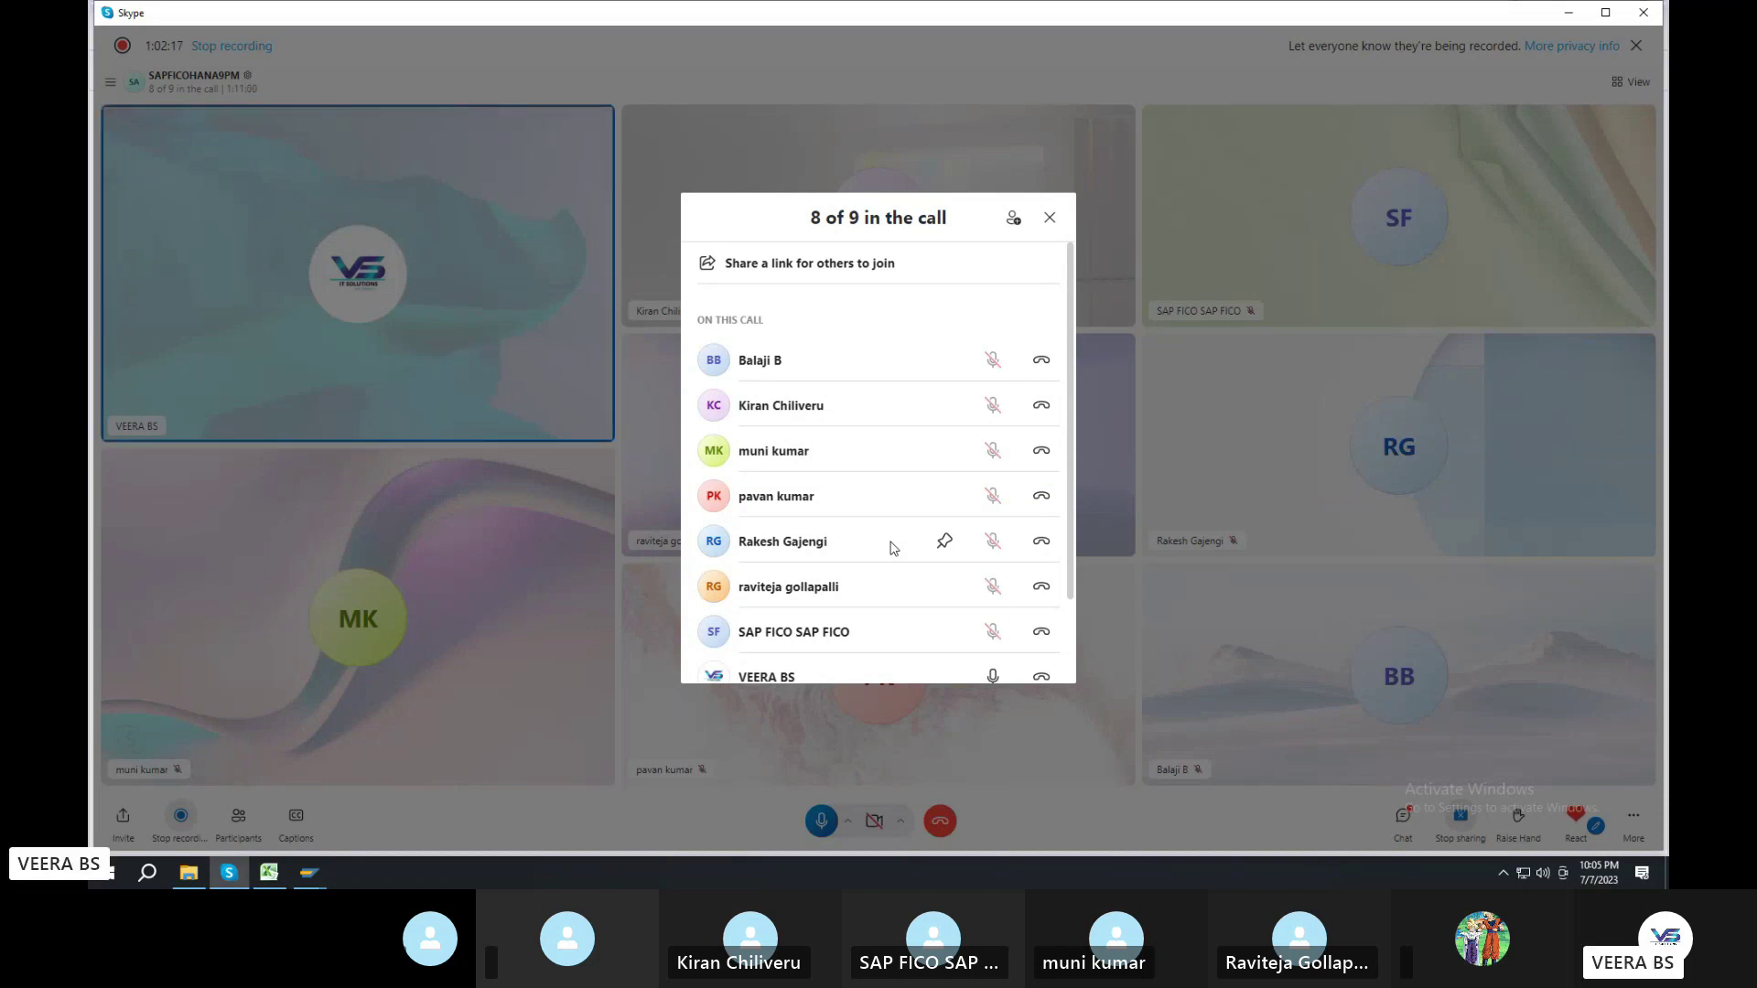
key("alt+Tab")
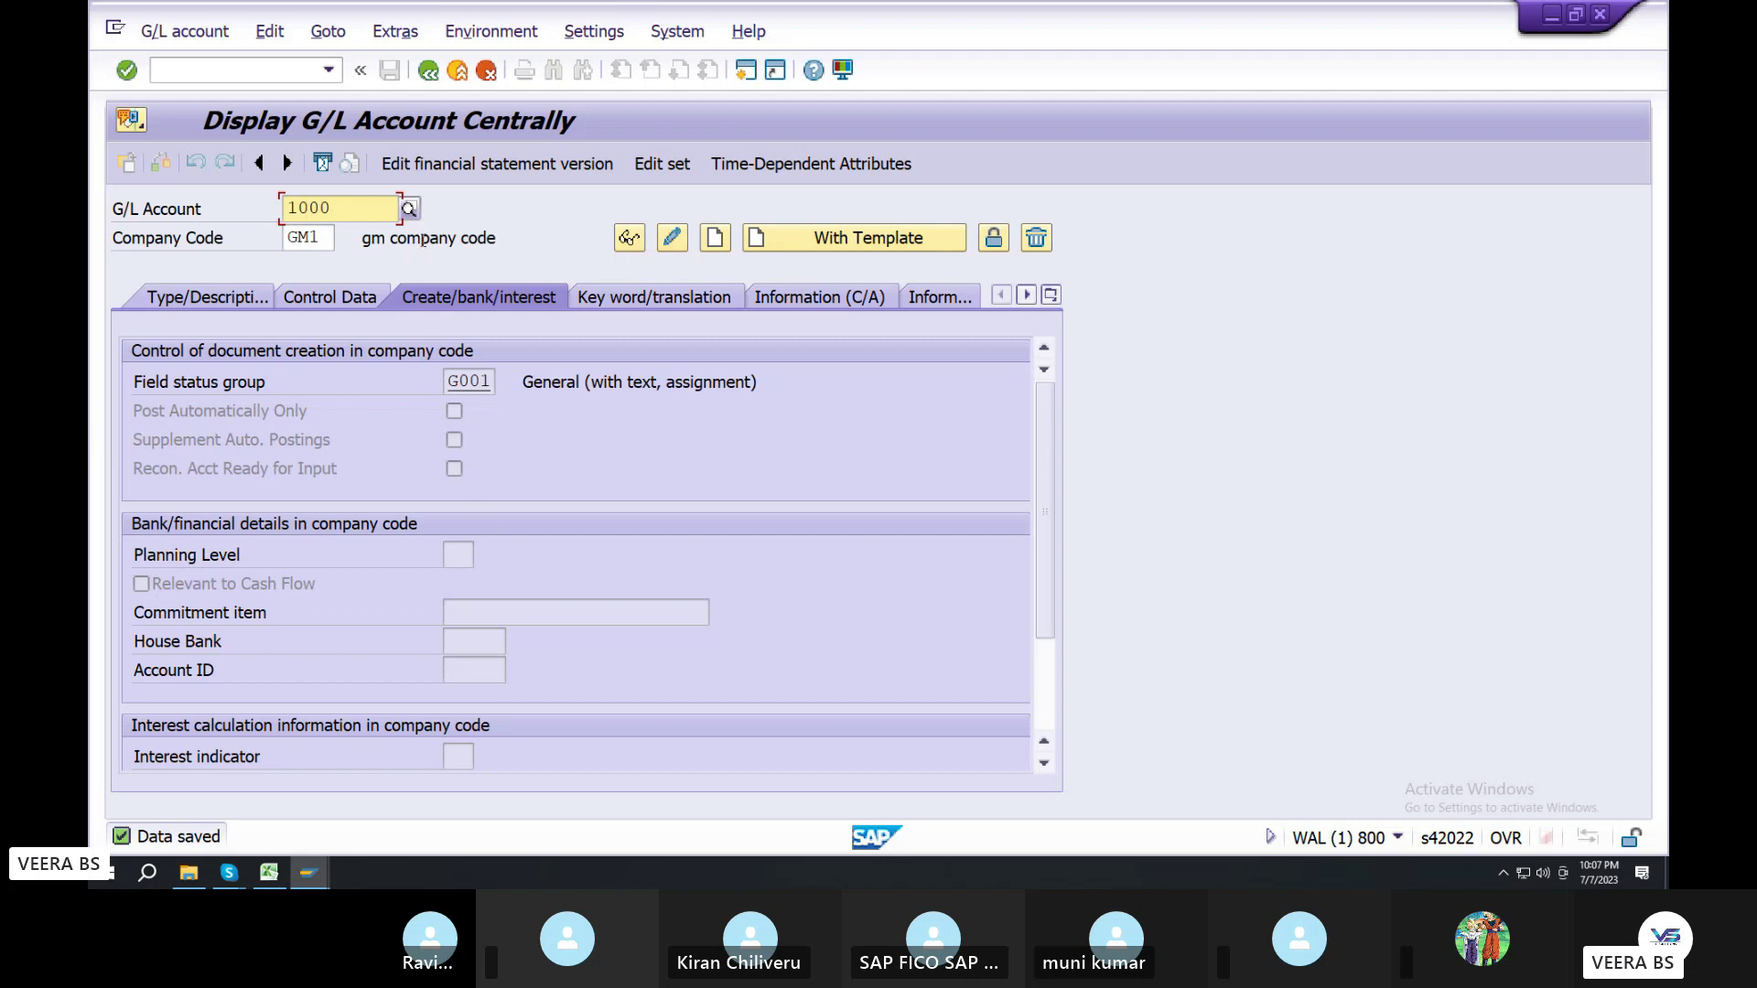
left_click(409, 214)
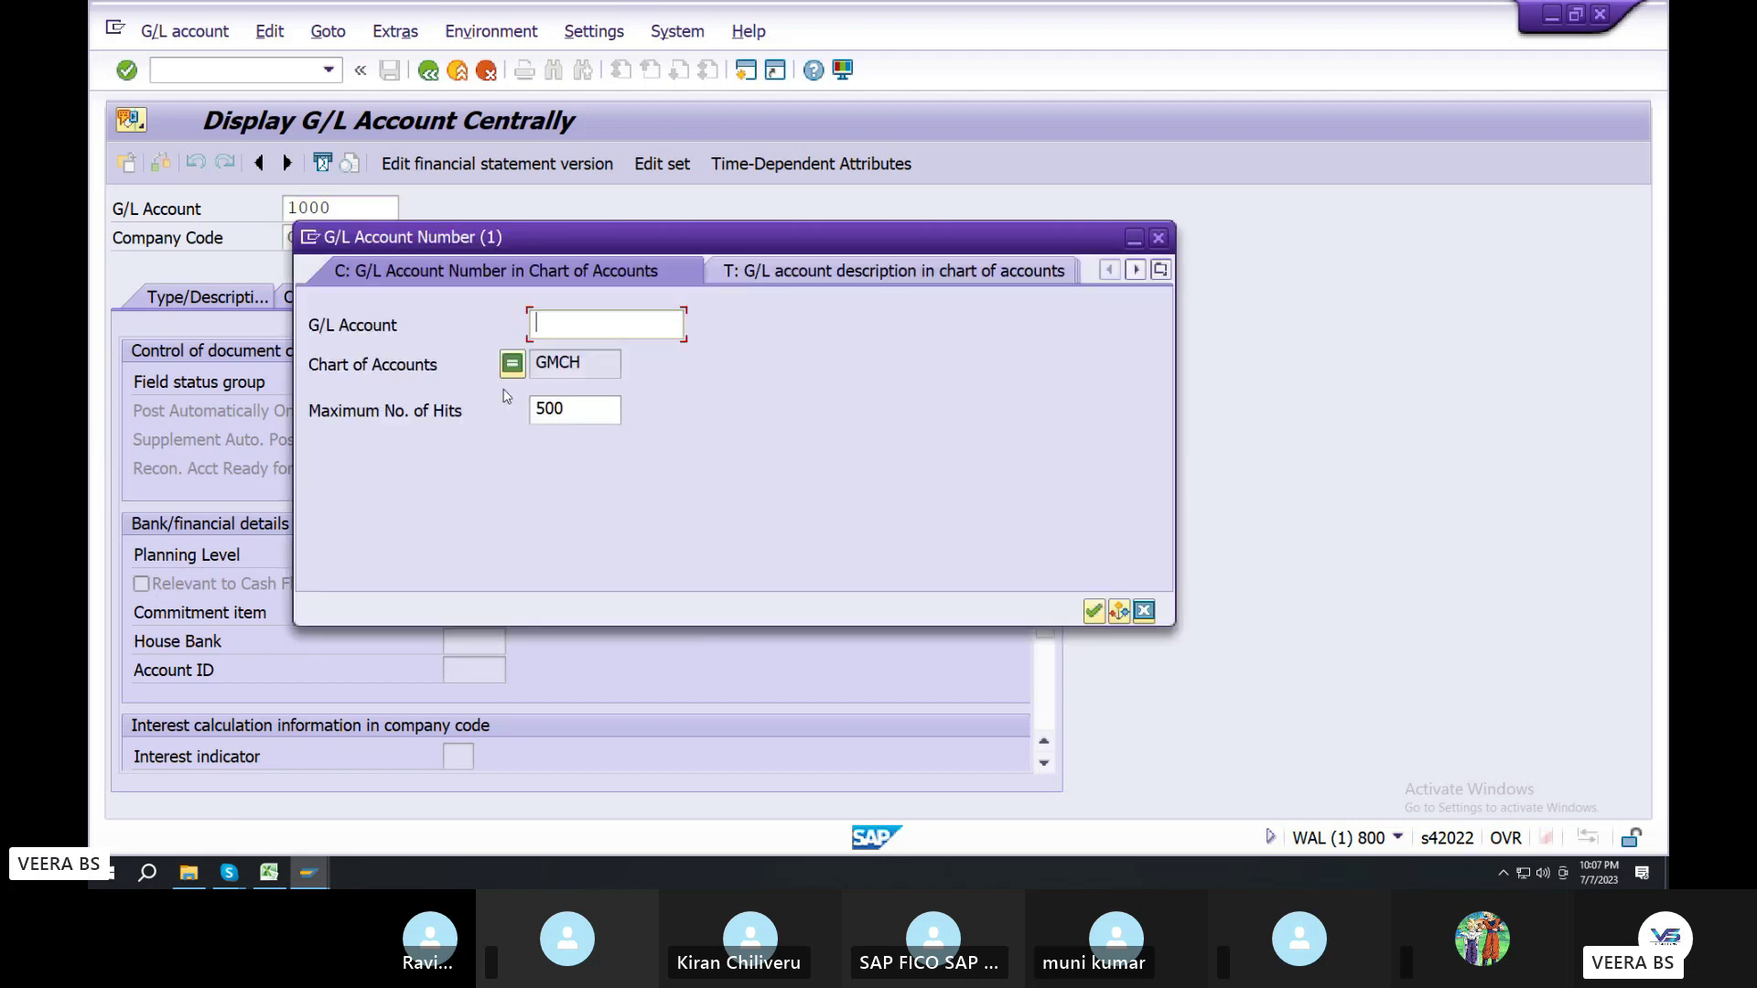
left_click(1094, 612)
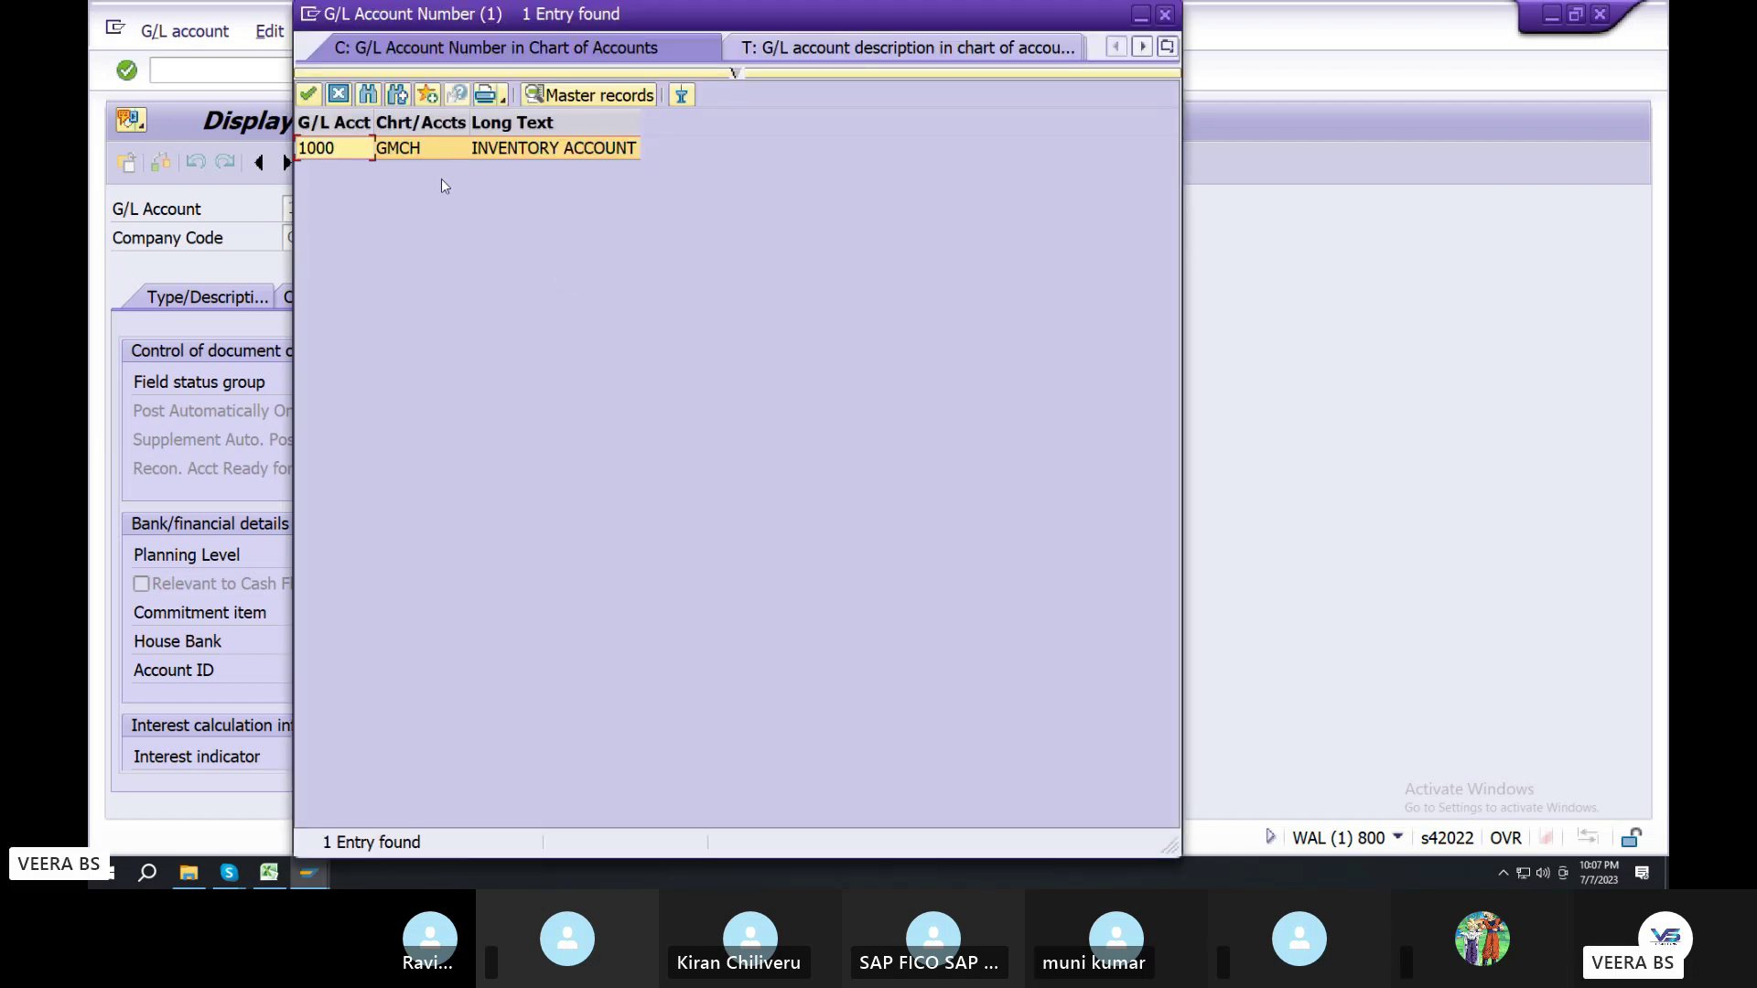
left_click(481, 152)
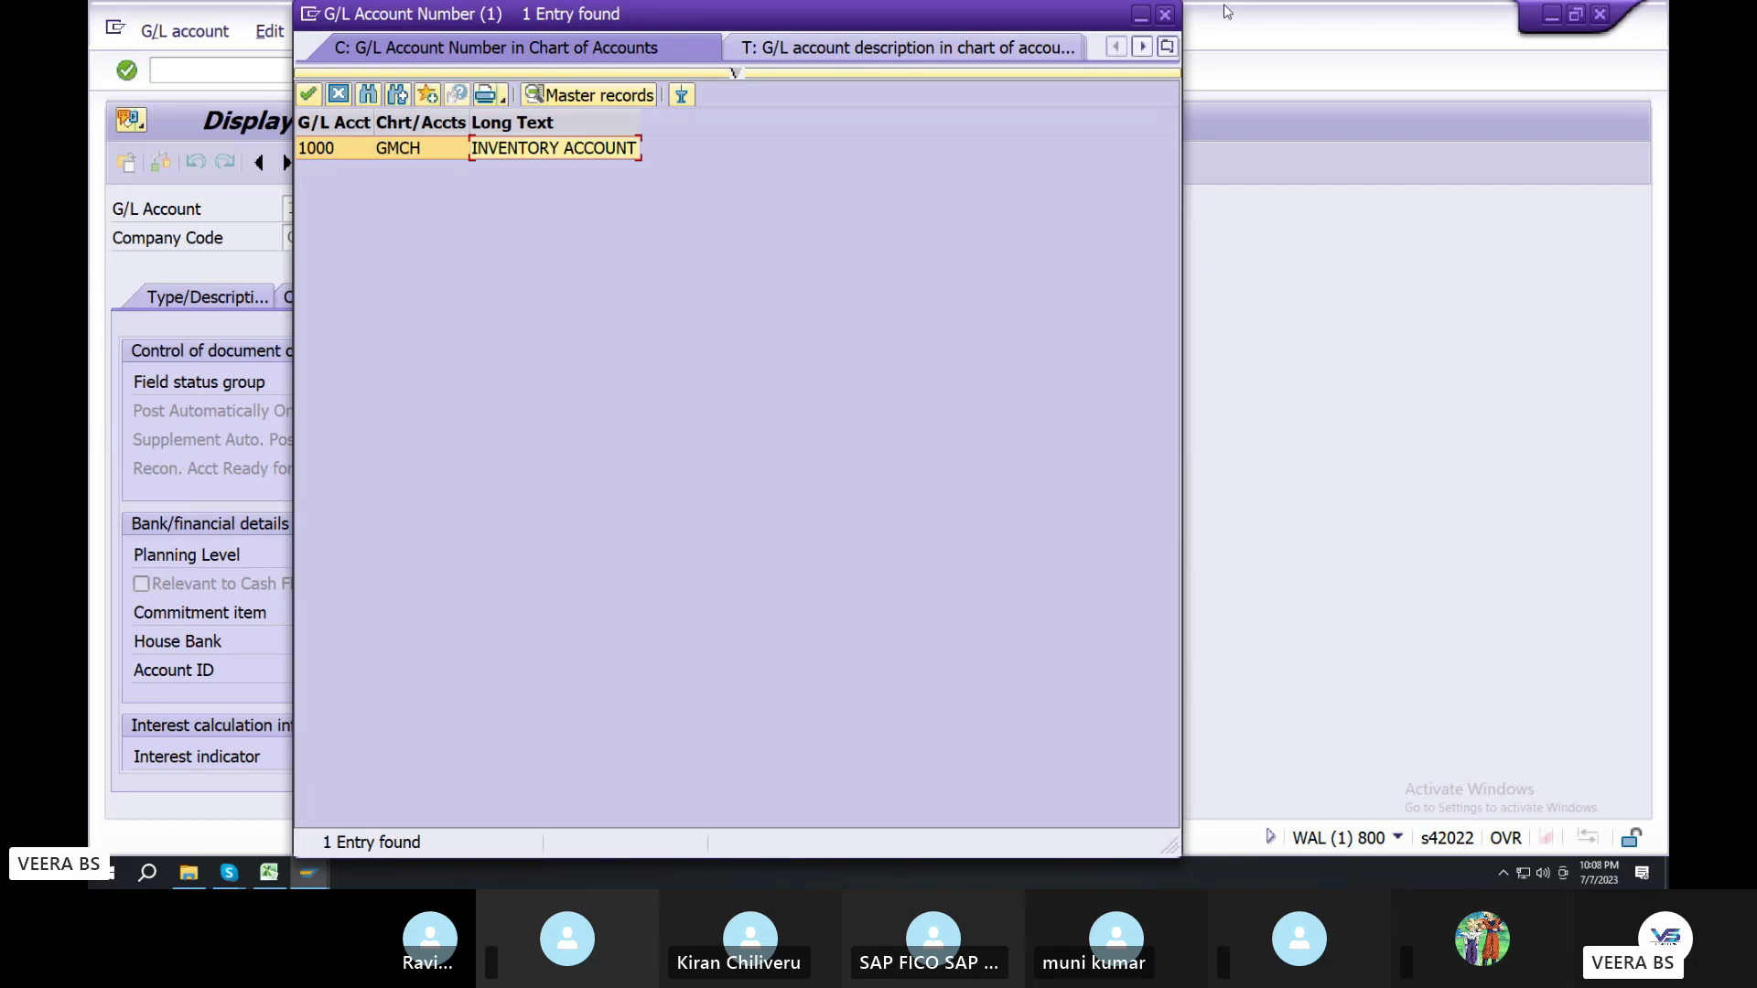
left_click(1164, 15)
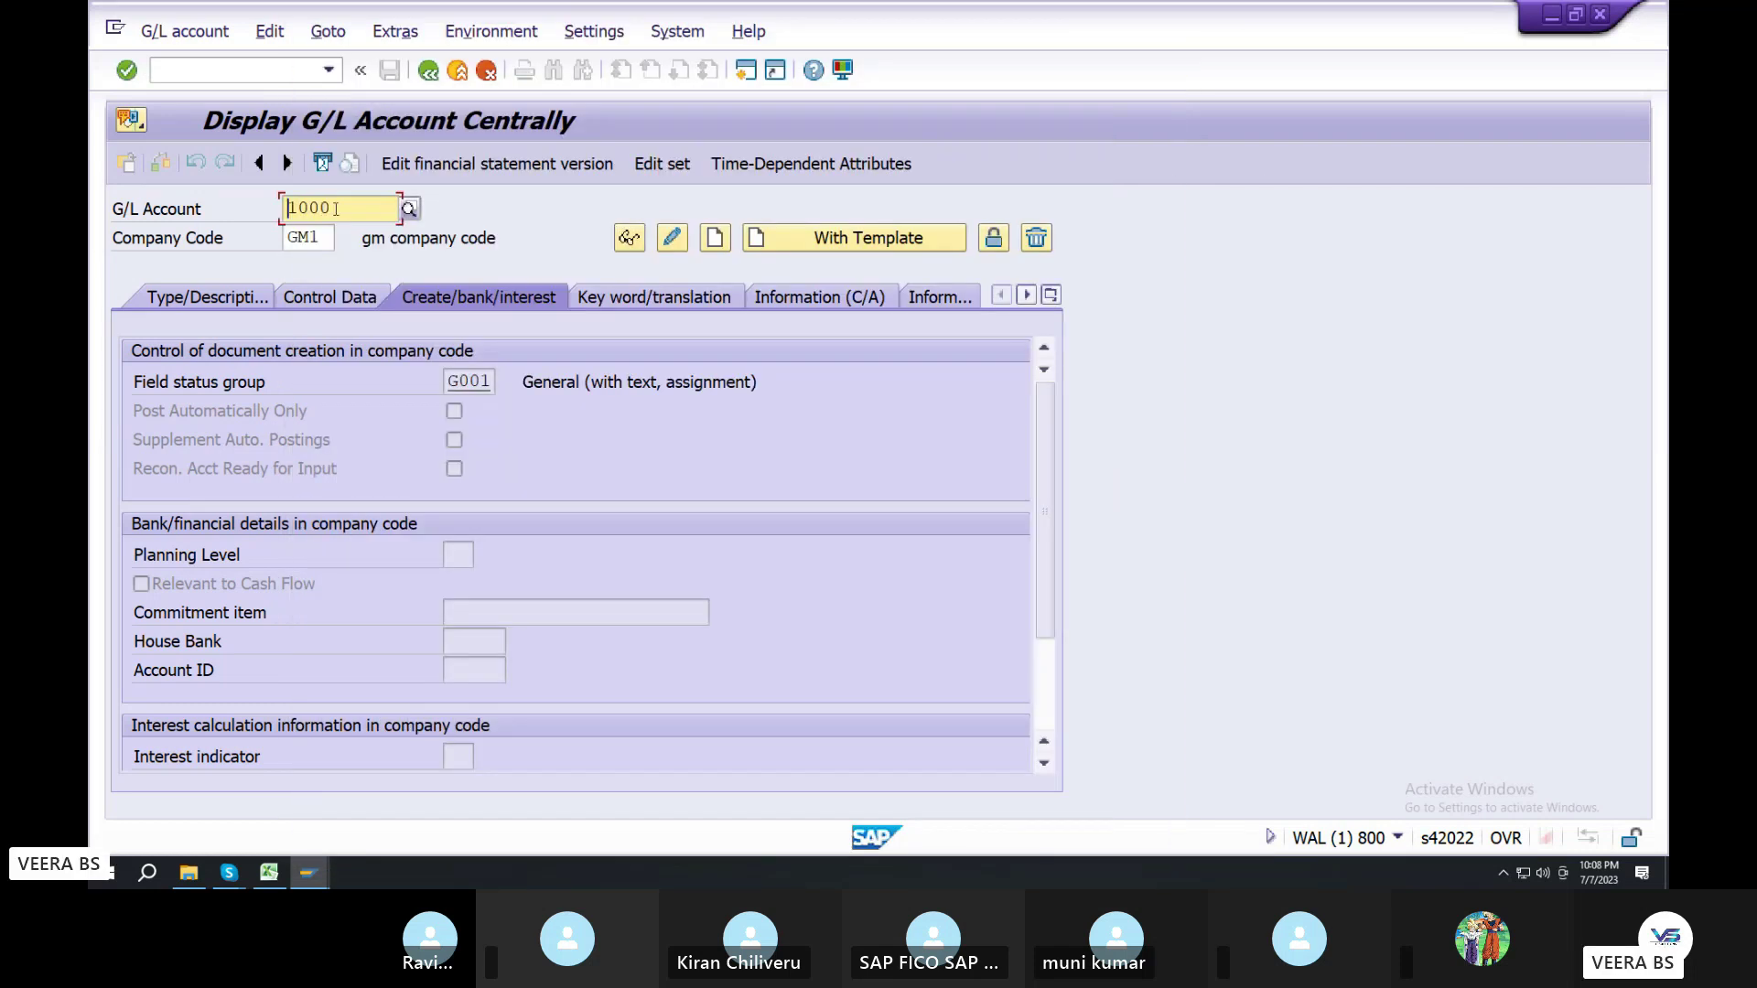
Create account 2000 as a Balance Sheet Account in the LIA Liabilities group
type("20000")
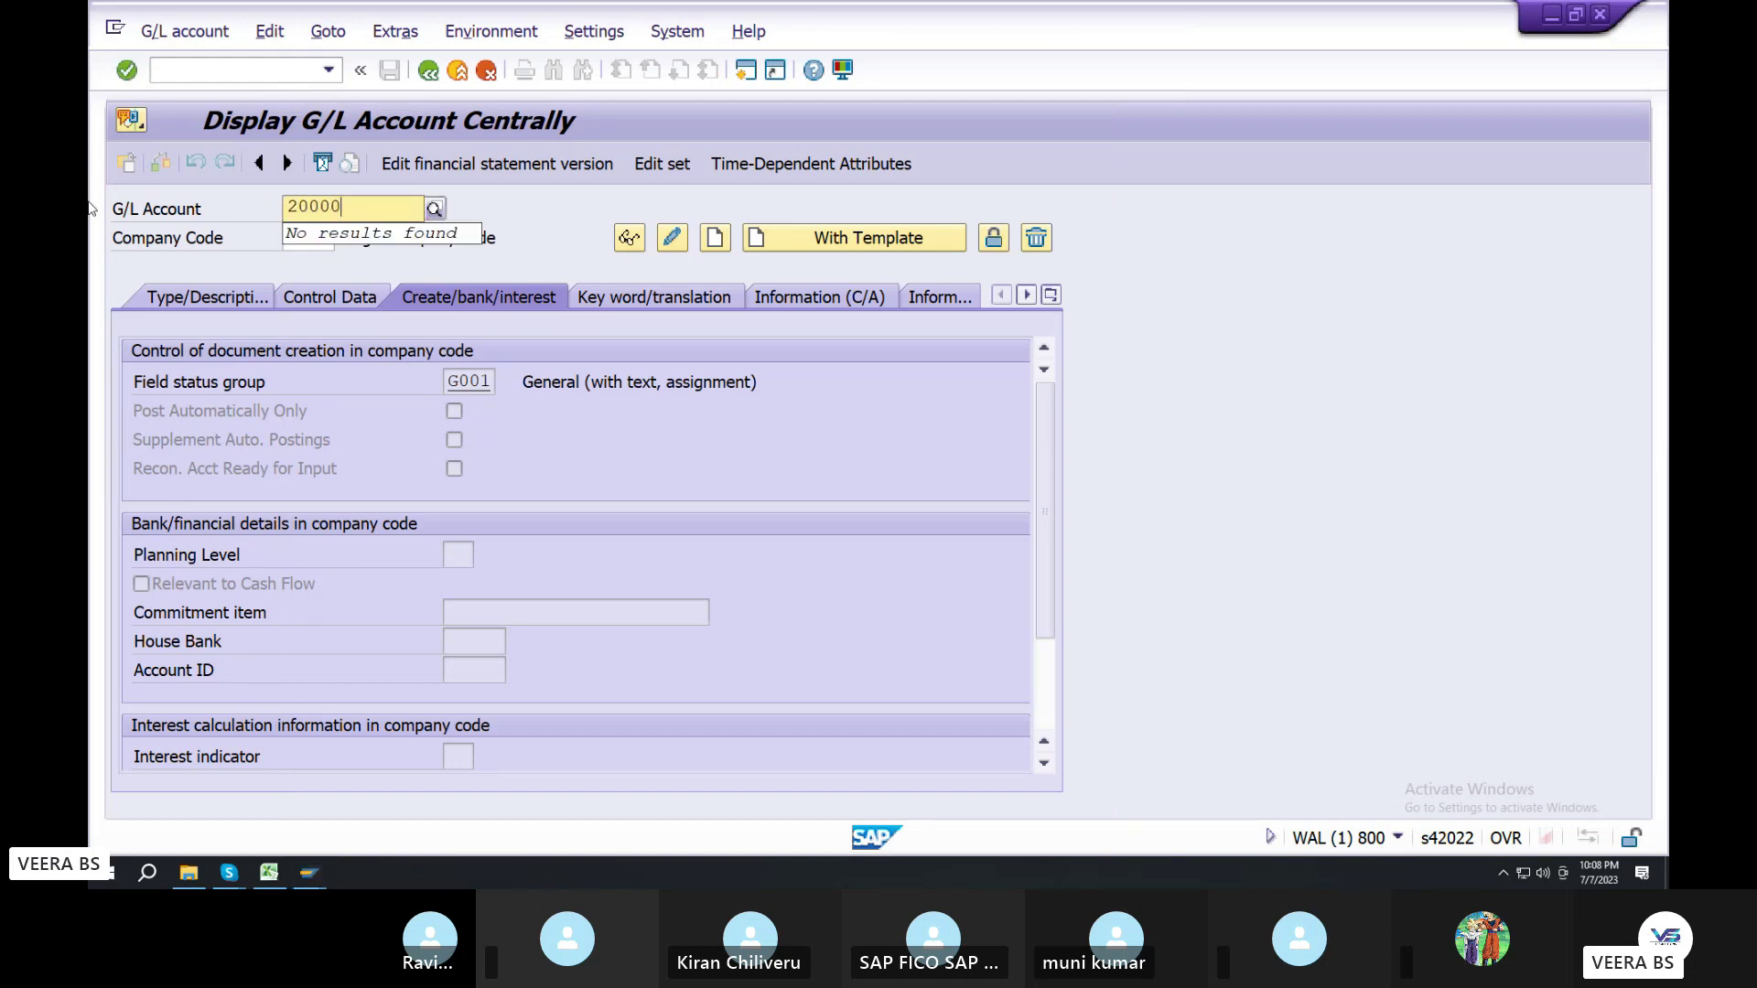
key("BackSpace")
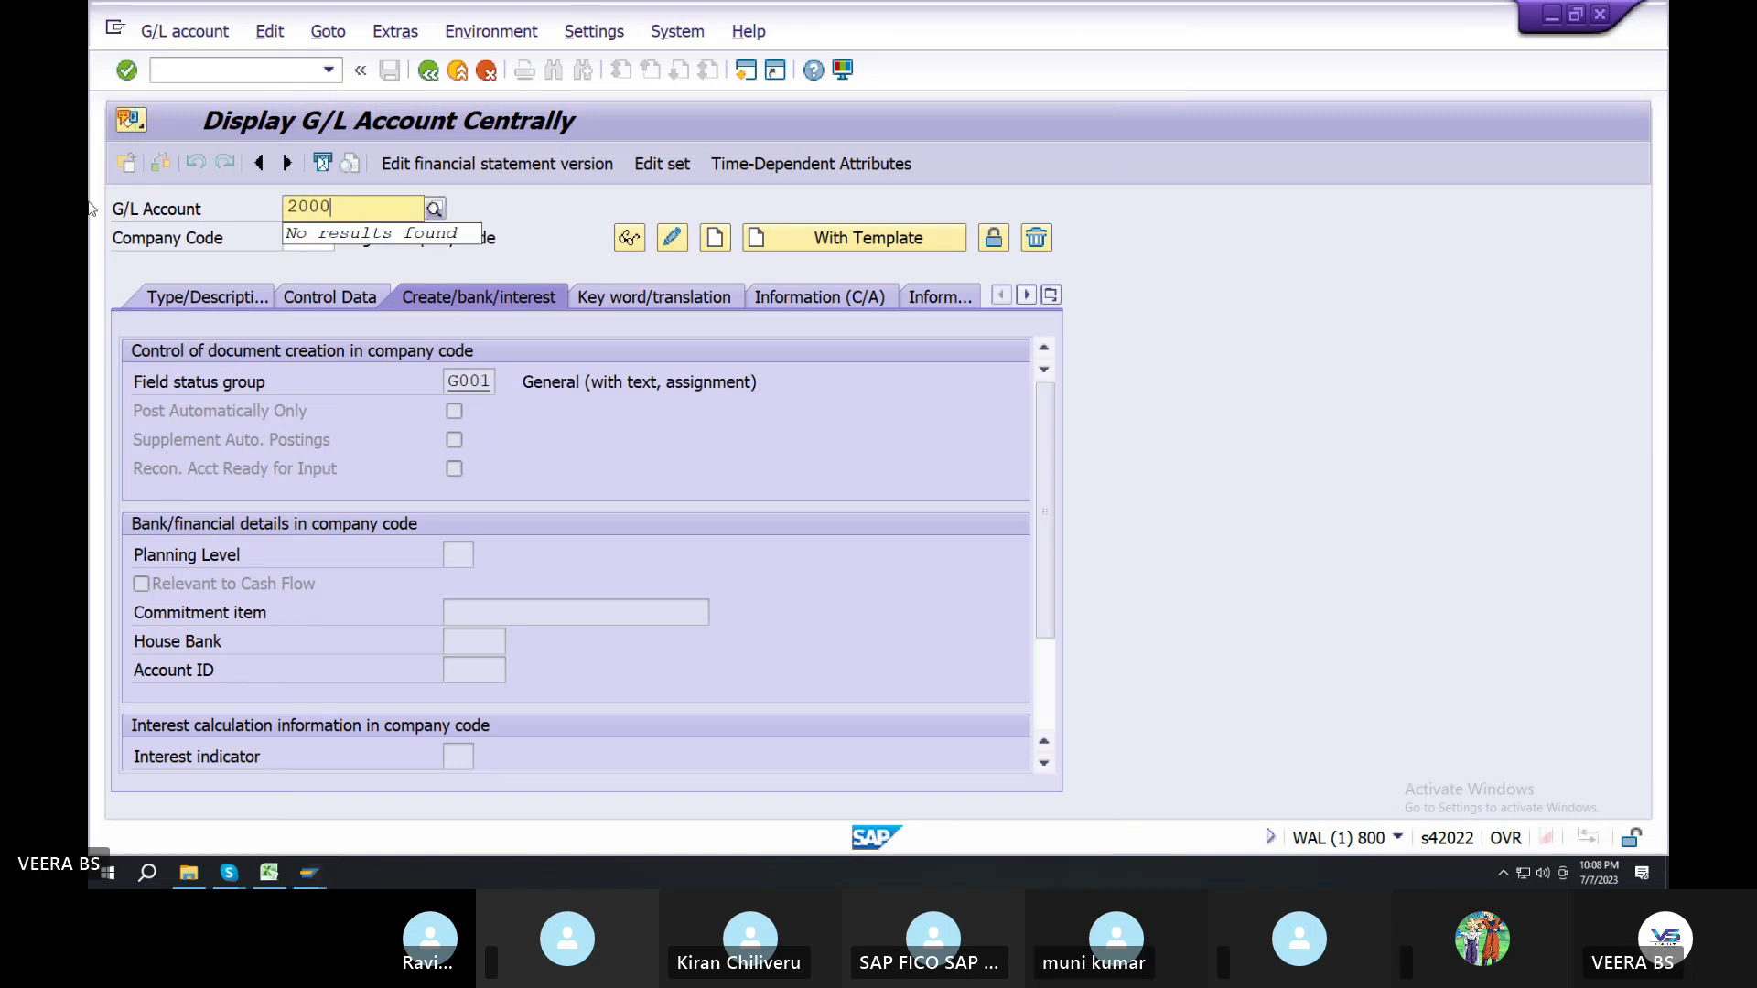
left_click(188, 31)
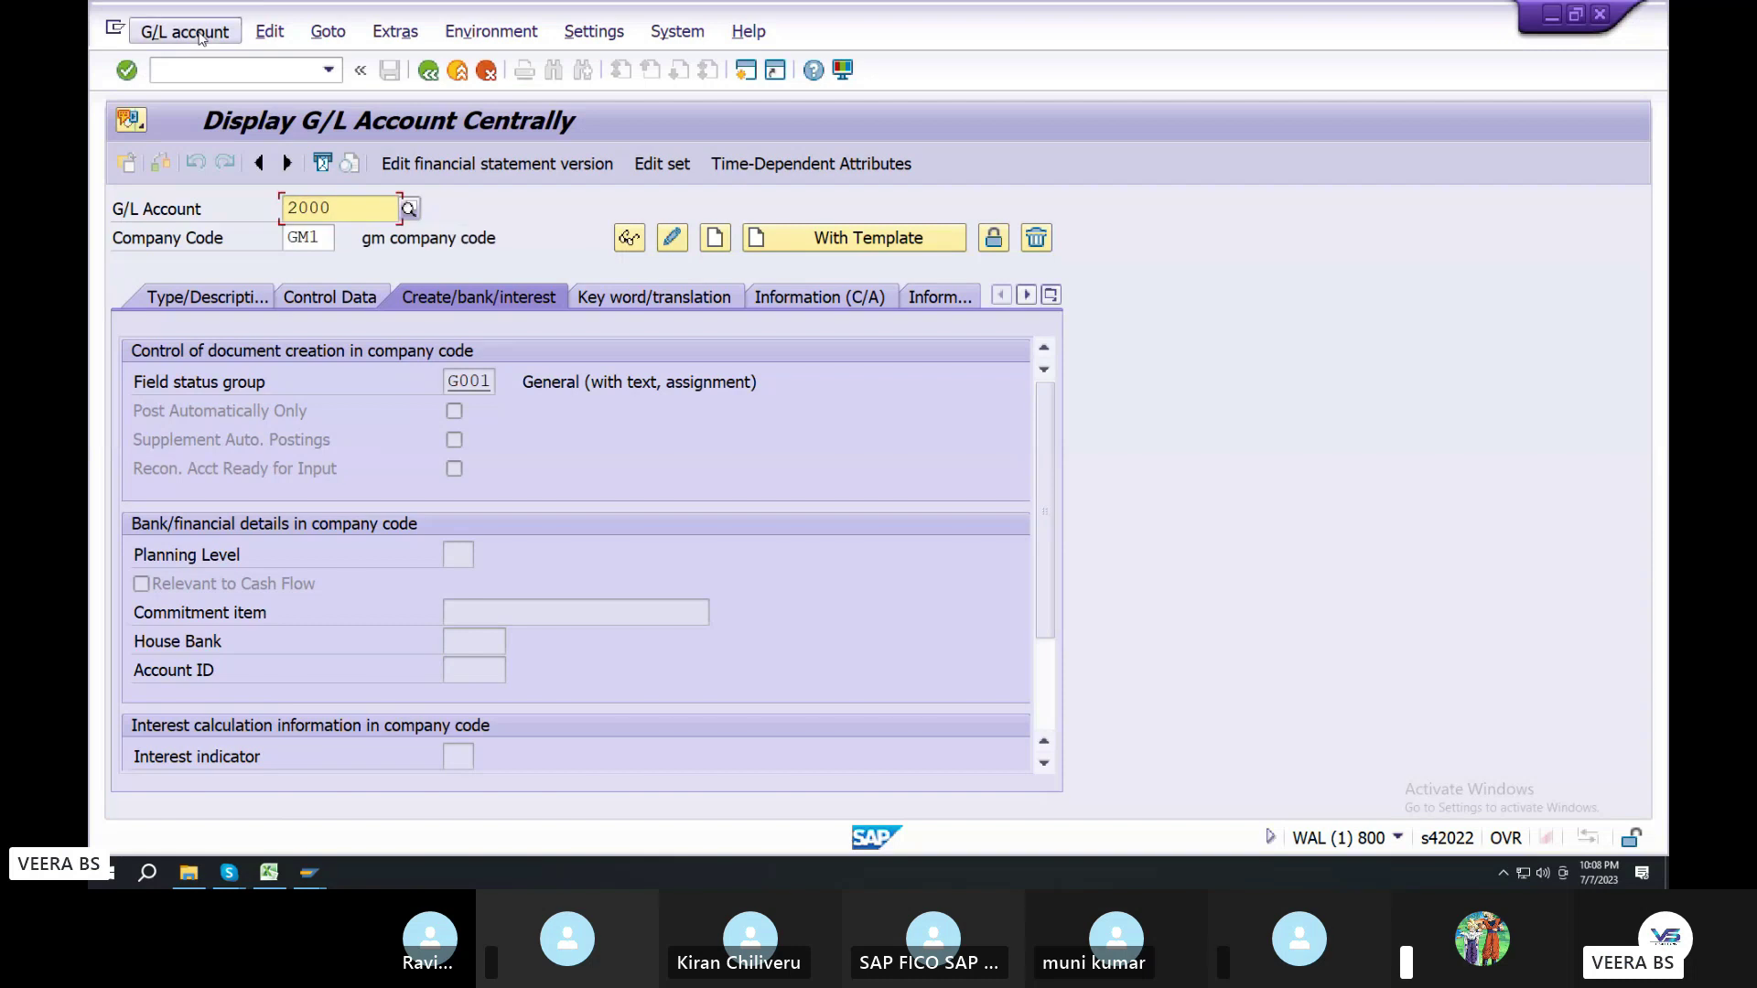
left_click(187, 96)
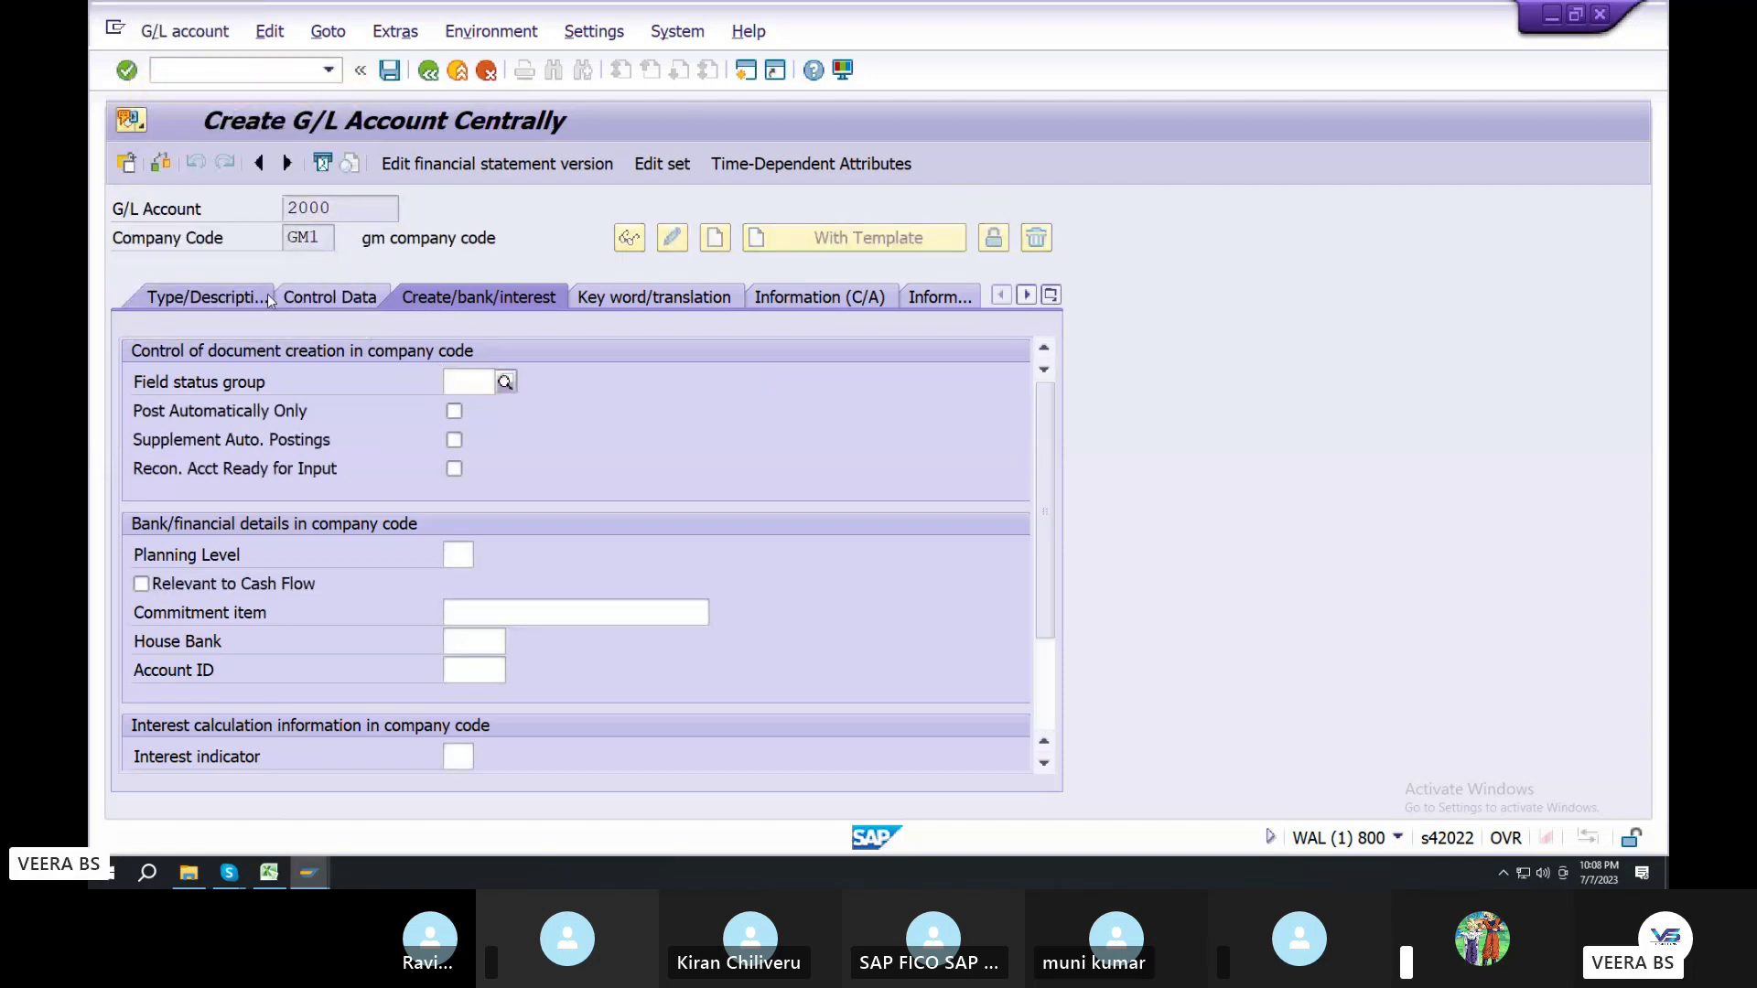
left_click(760, 383)
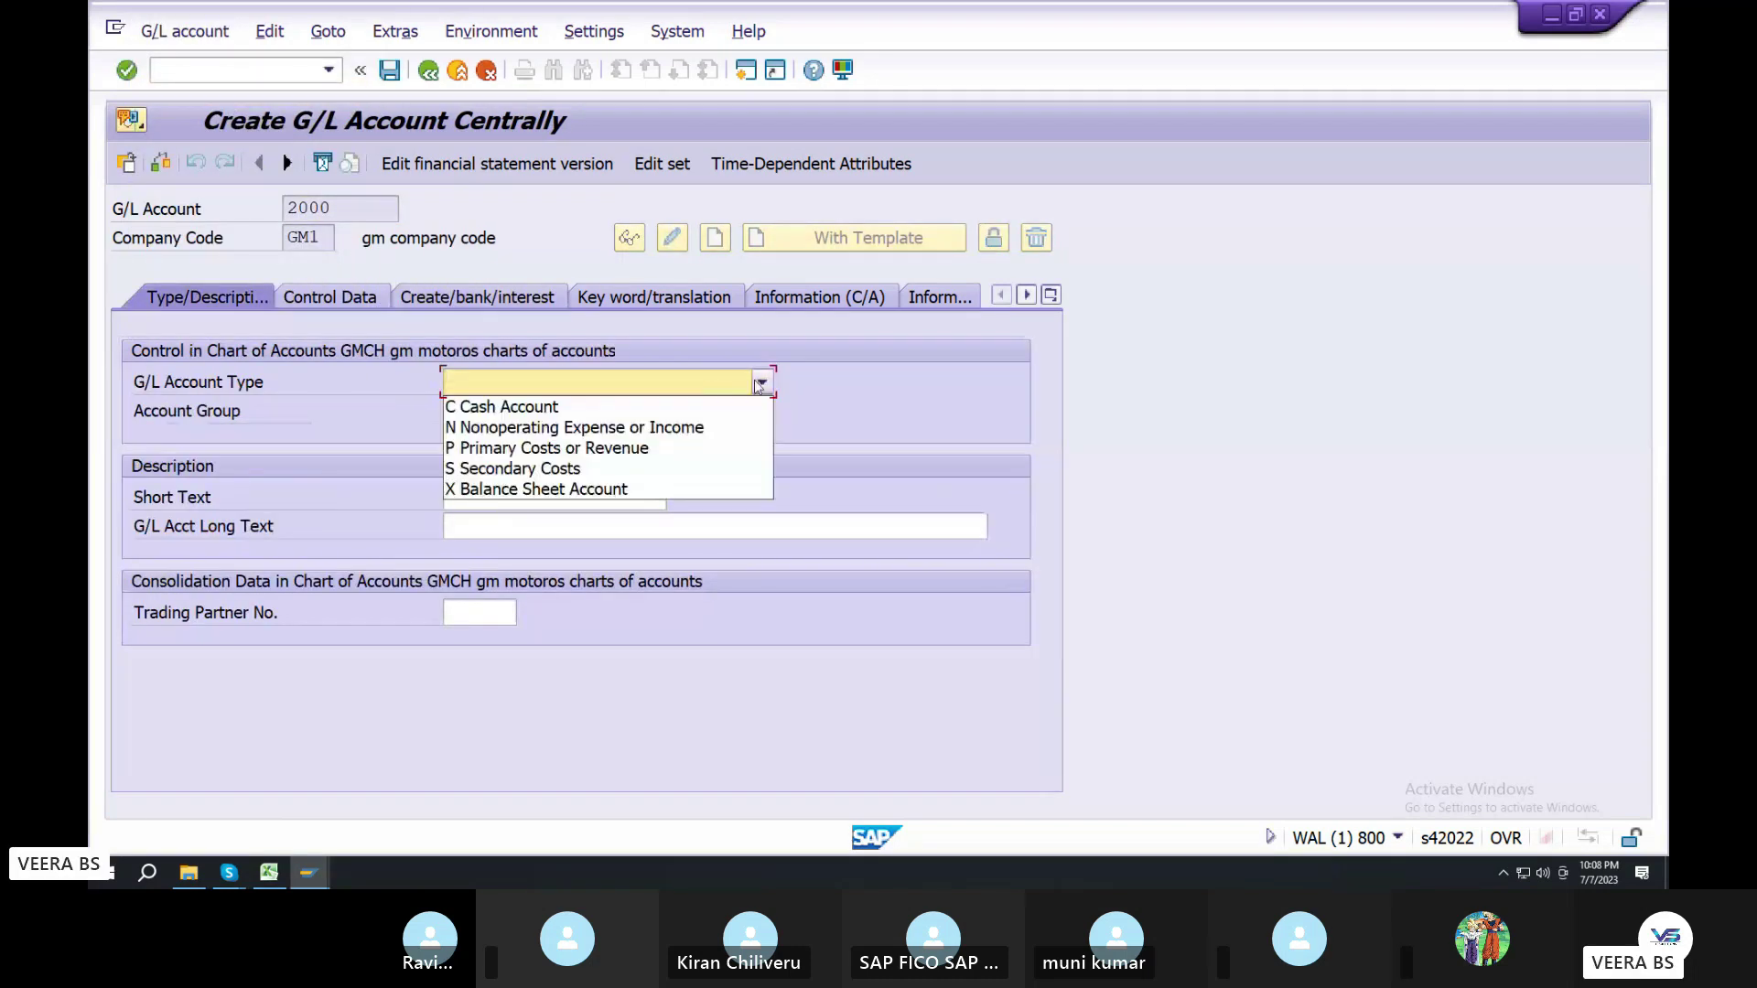
left_click(580, 489)
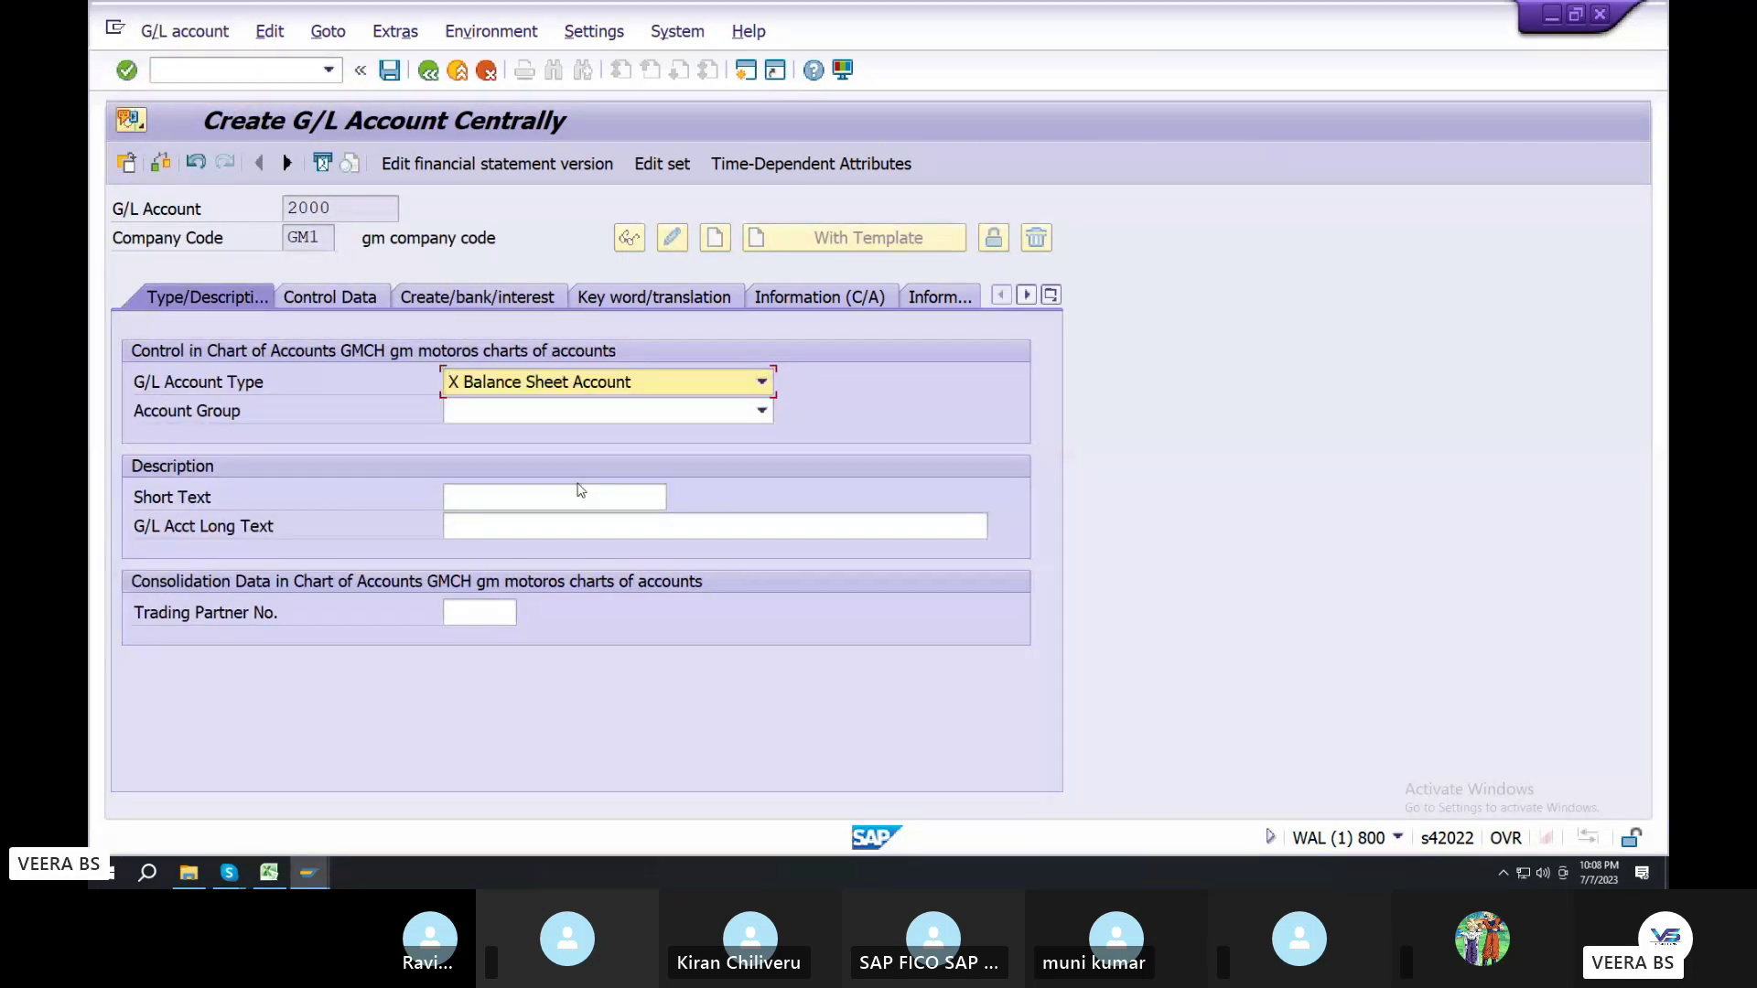
left_click(763, 411)
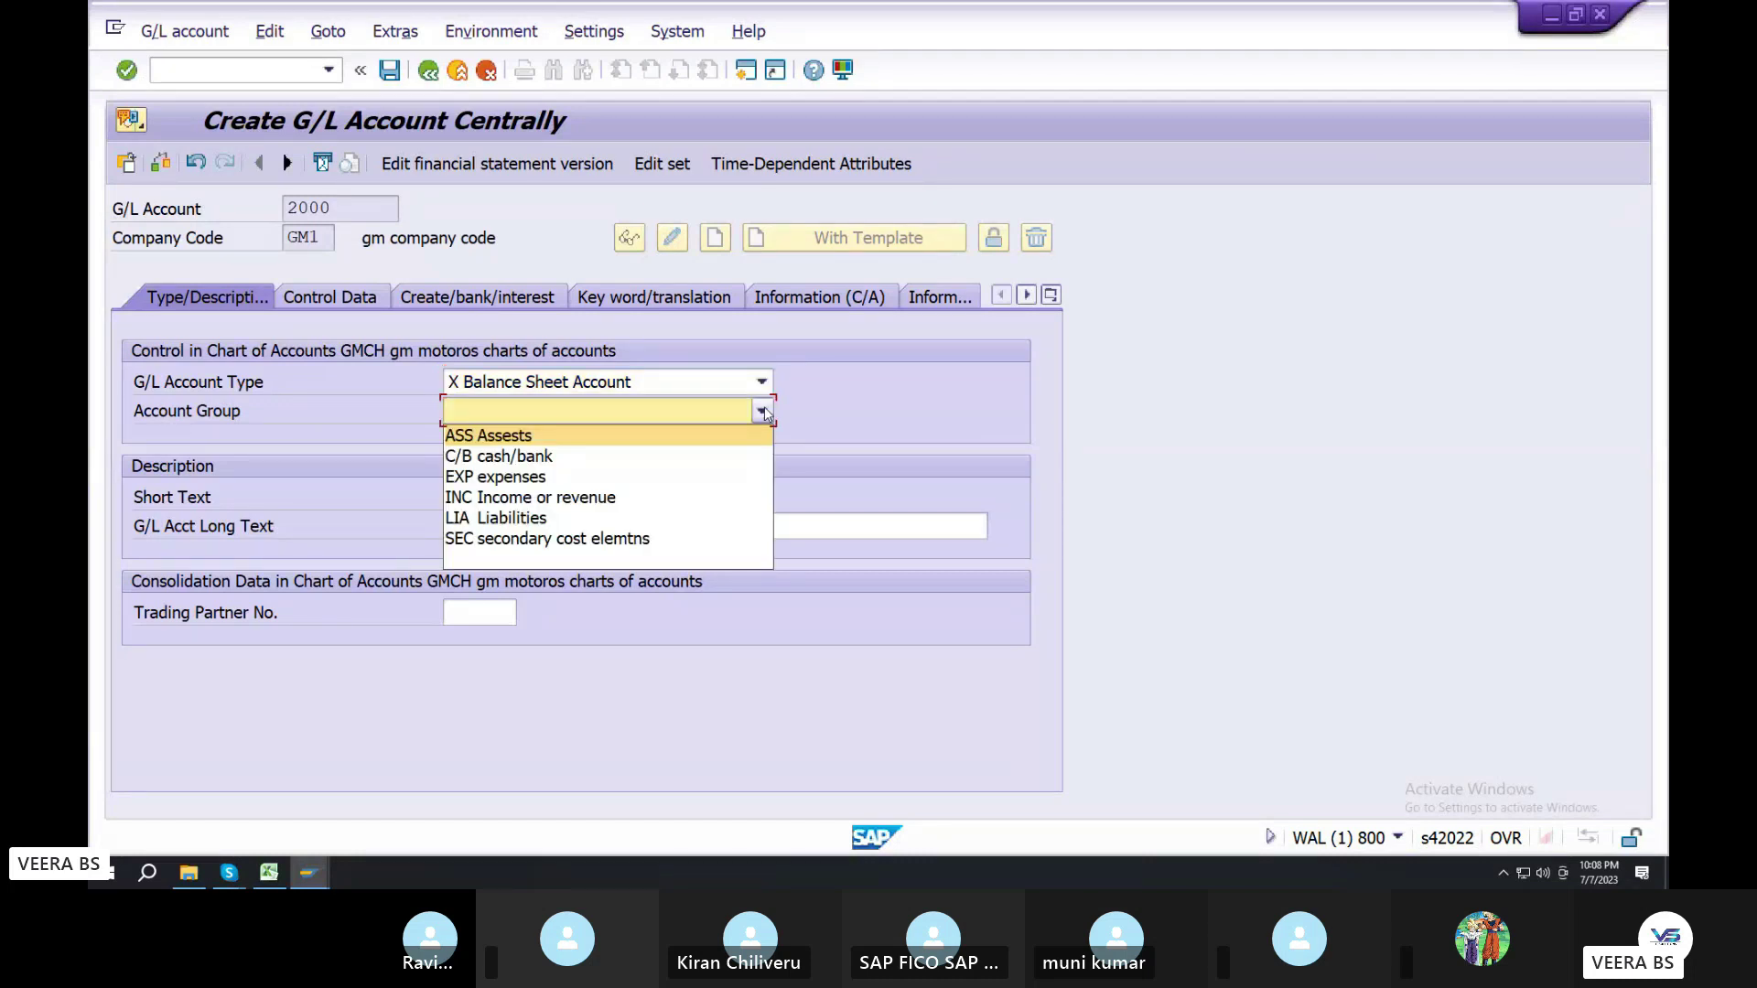
left_click(550, 518)
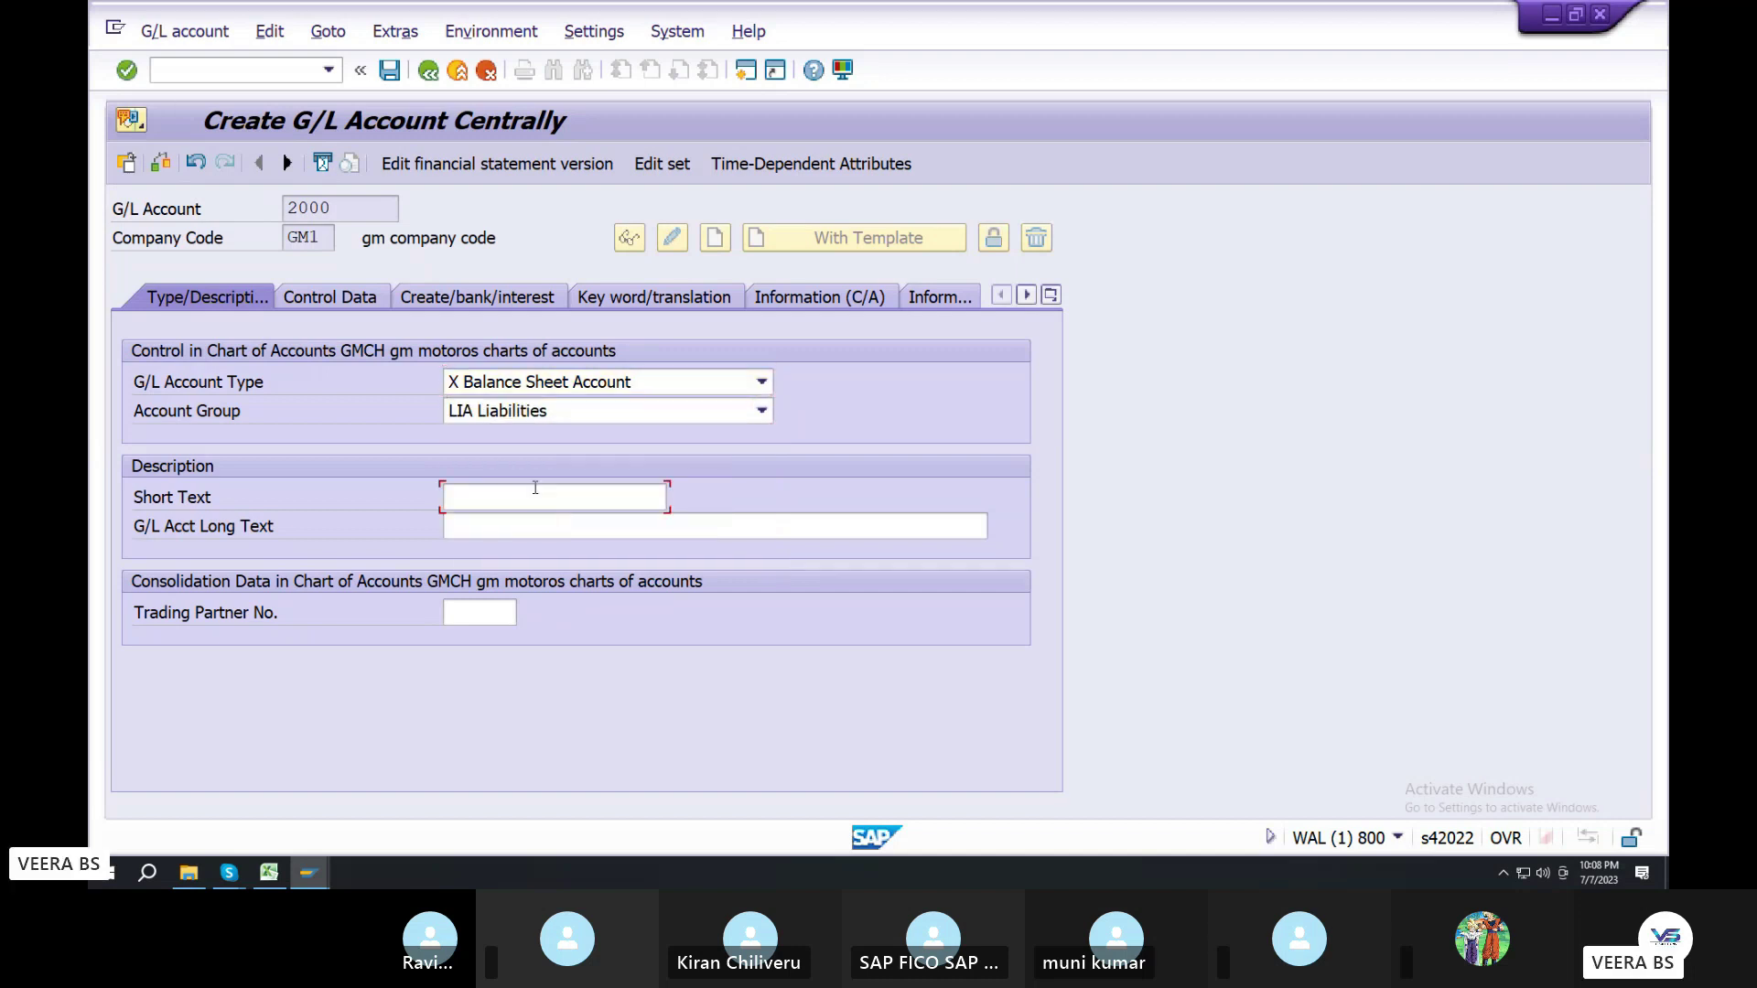
Enter 'bank emi' as both the short text and the long text
left_click(534, 489)
type("b")
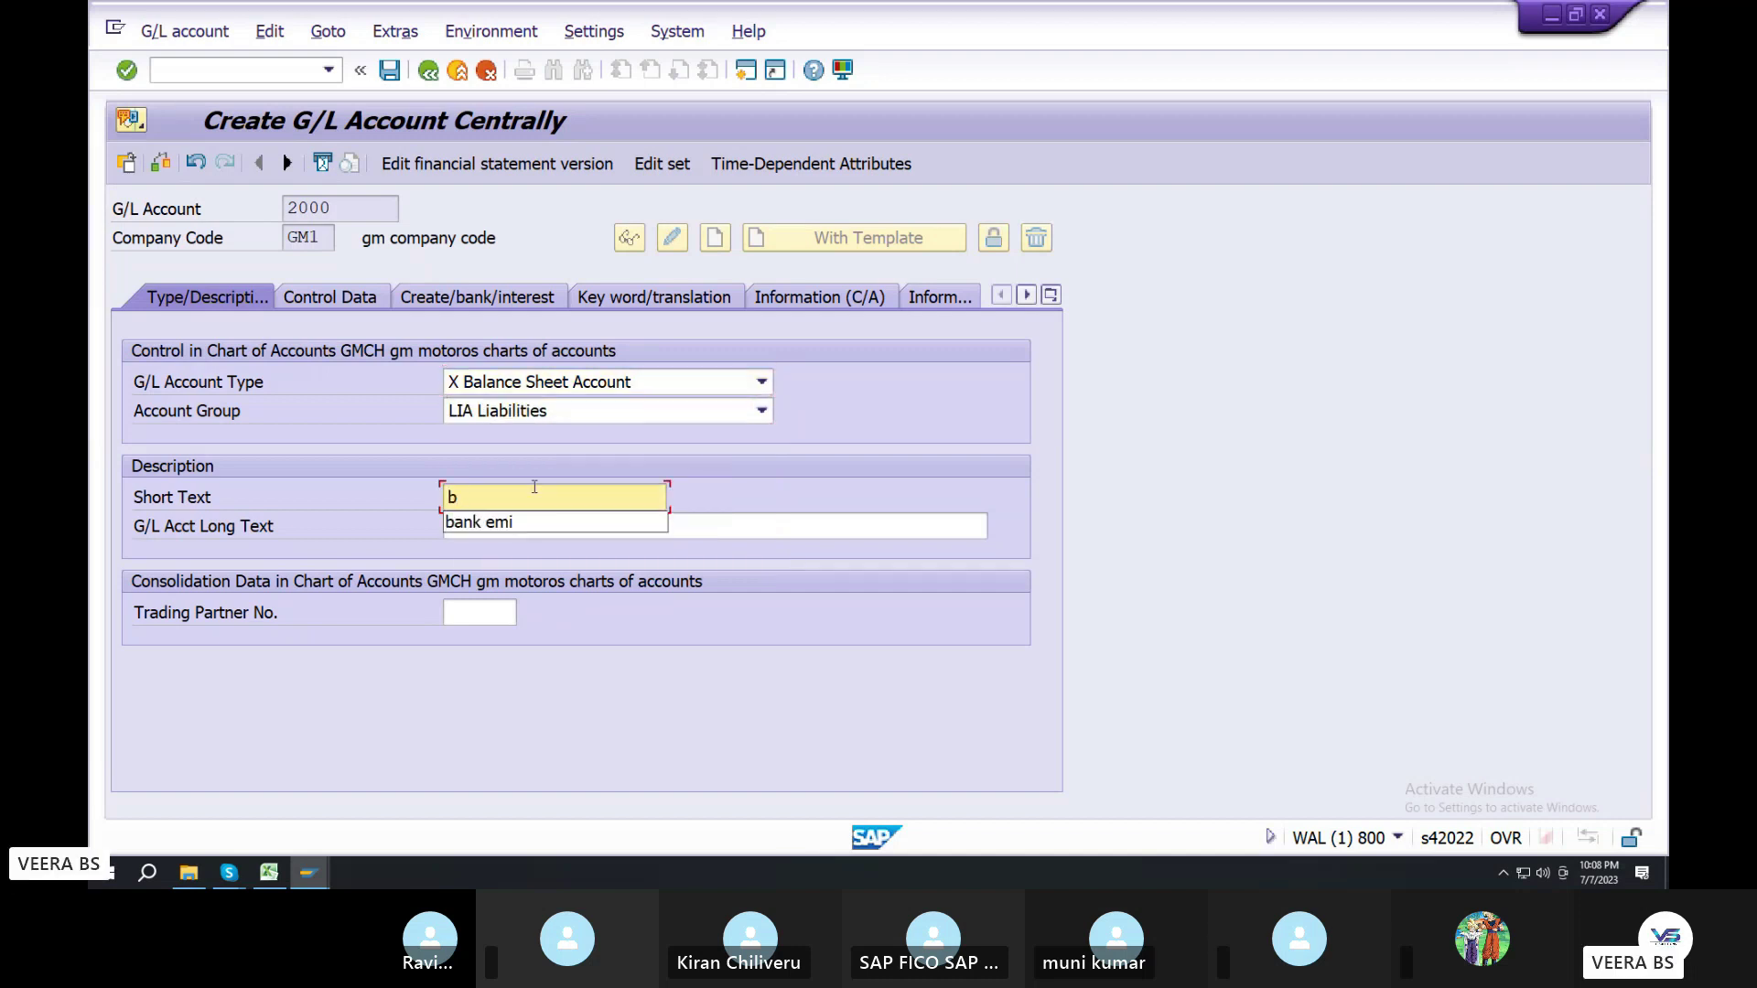
type("ank emi")
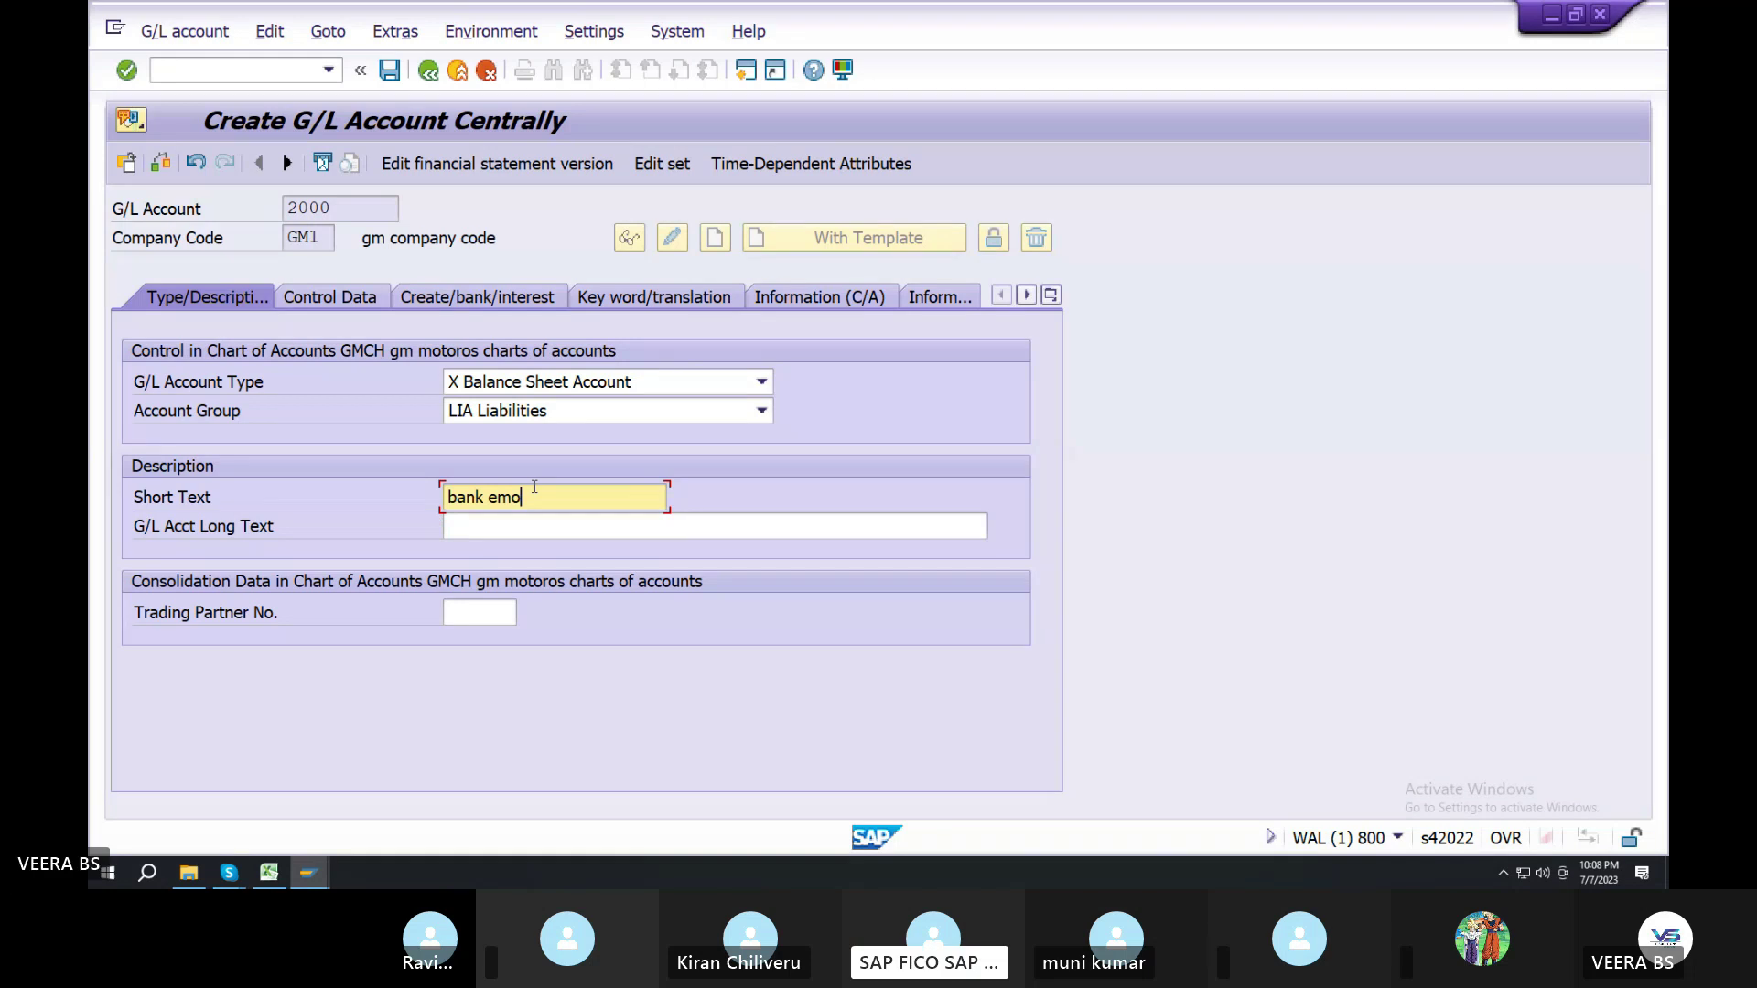
key("BackSpace")
type("i")
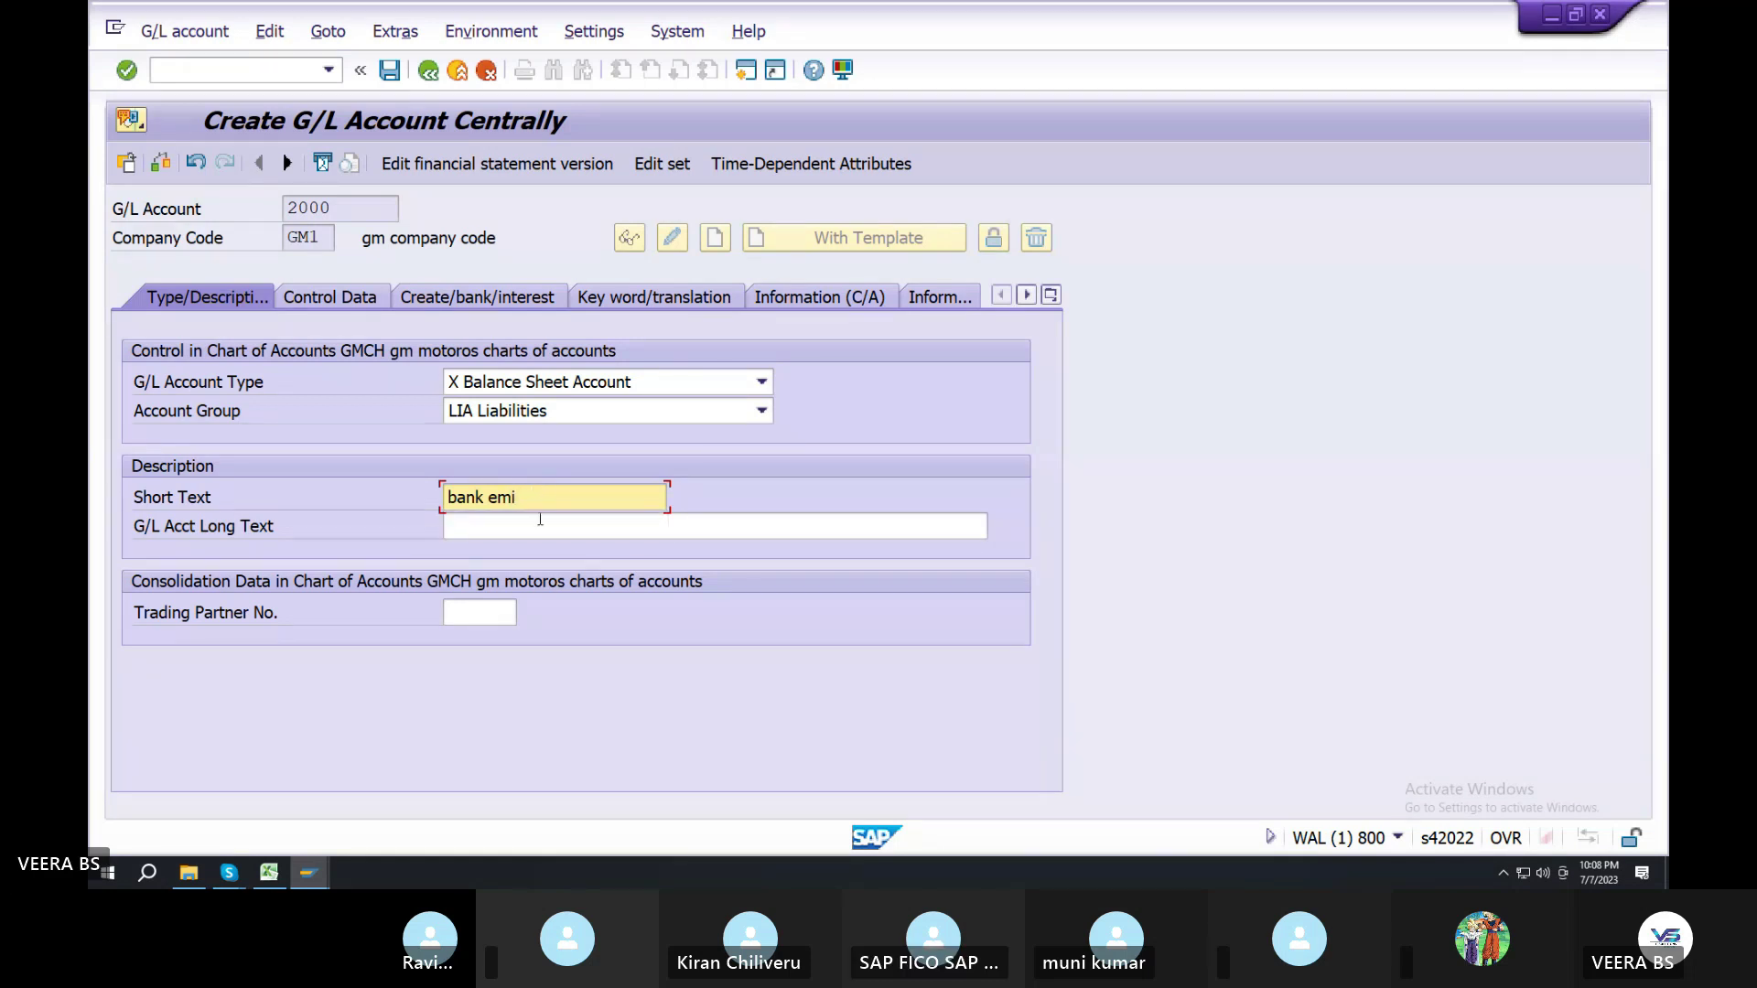
left_click(523, 539)
type("bank emi")
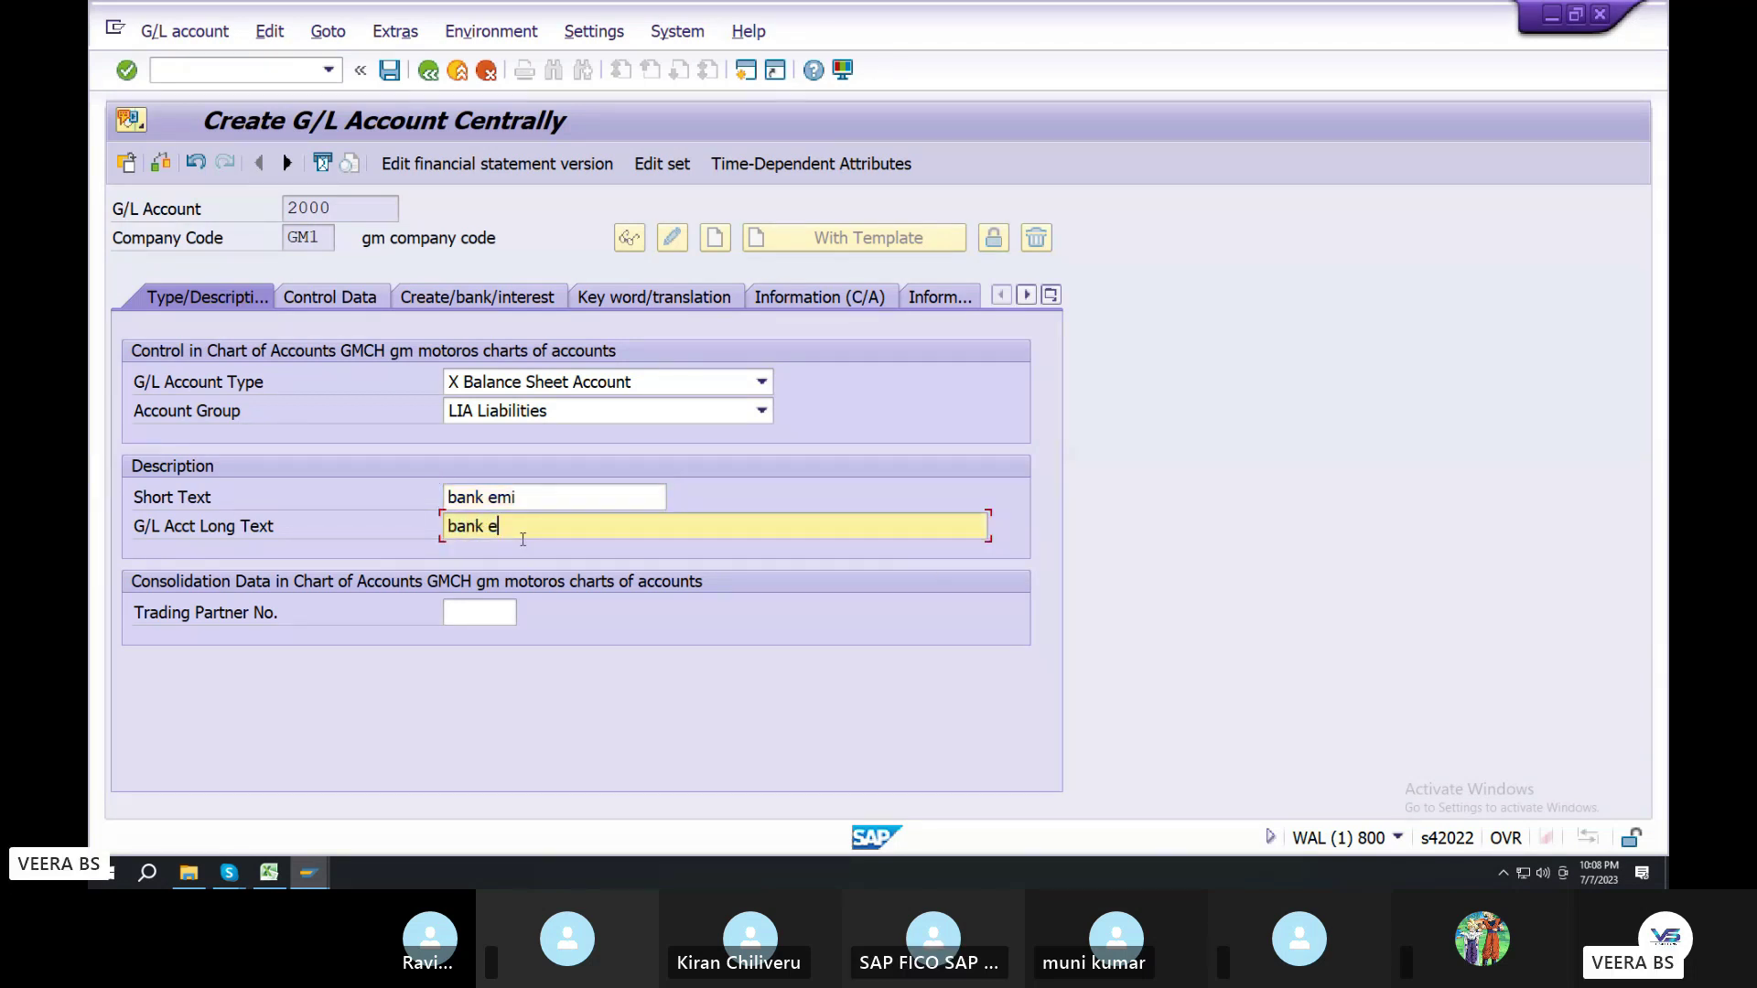
left_click(331, 296)
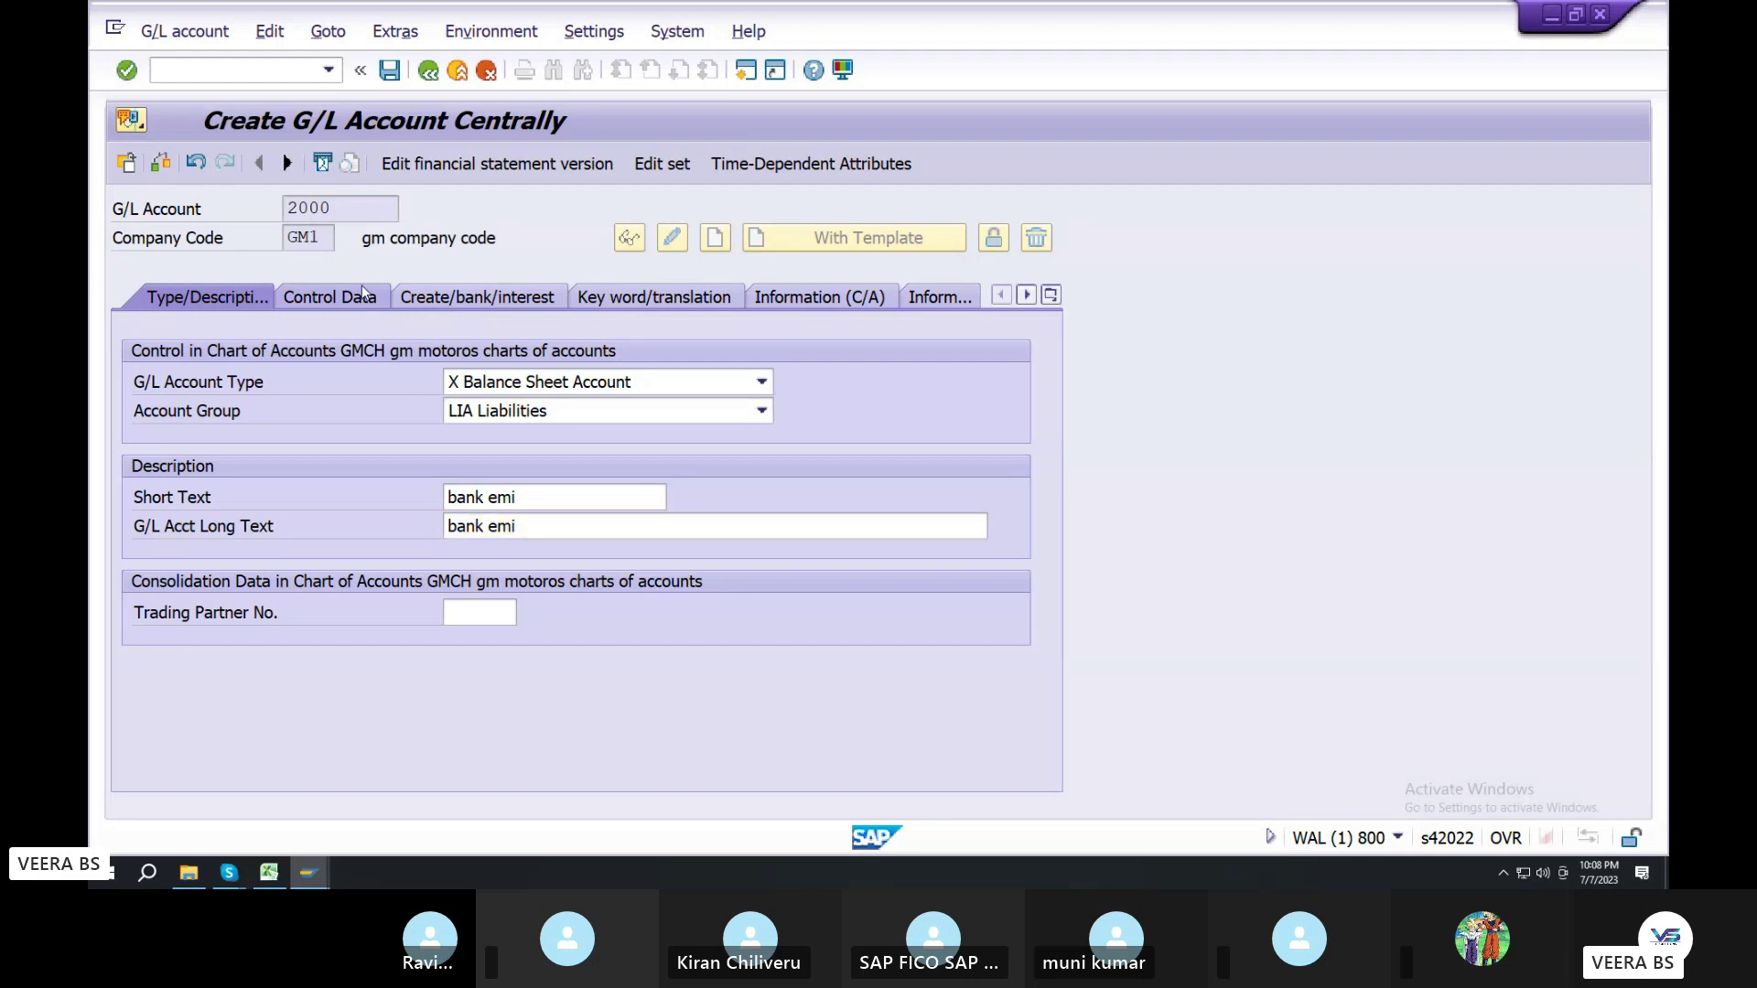
Keep balances in local currency only and set sort key 001 Posting date
left_click(454, 382)
scroll(475, 531, "down", 3)
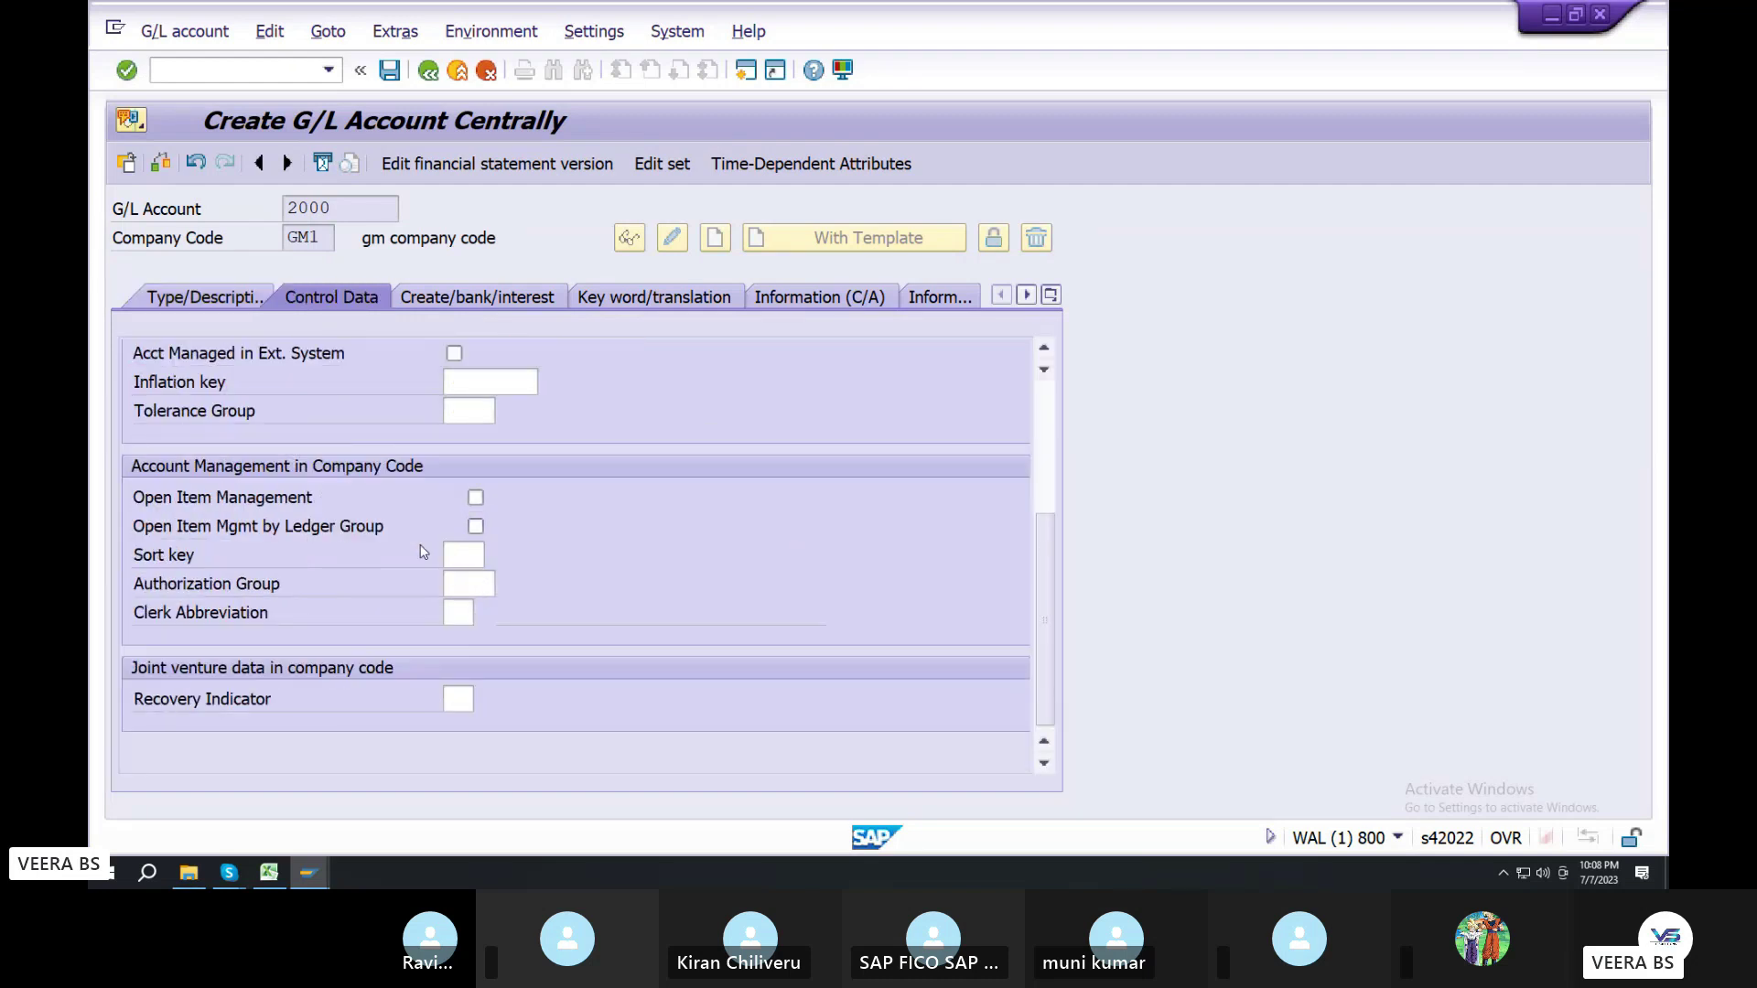
left_click(463, 554)
left_click(496, 555)
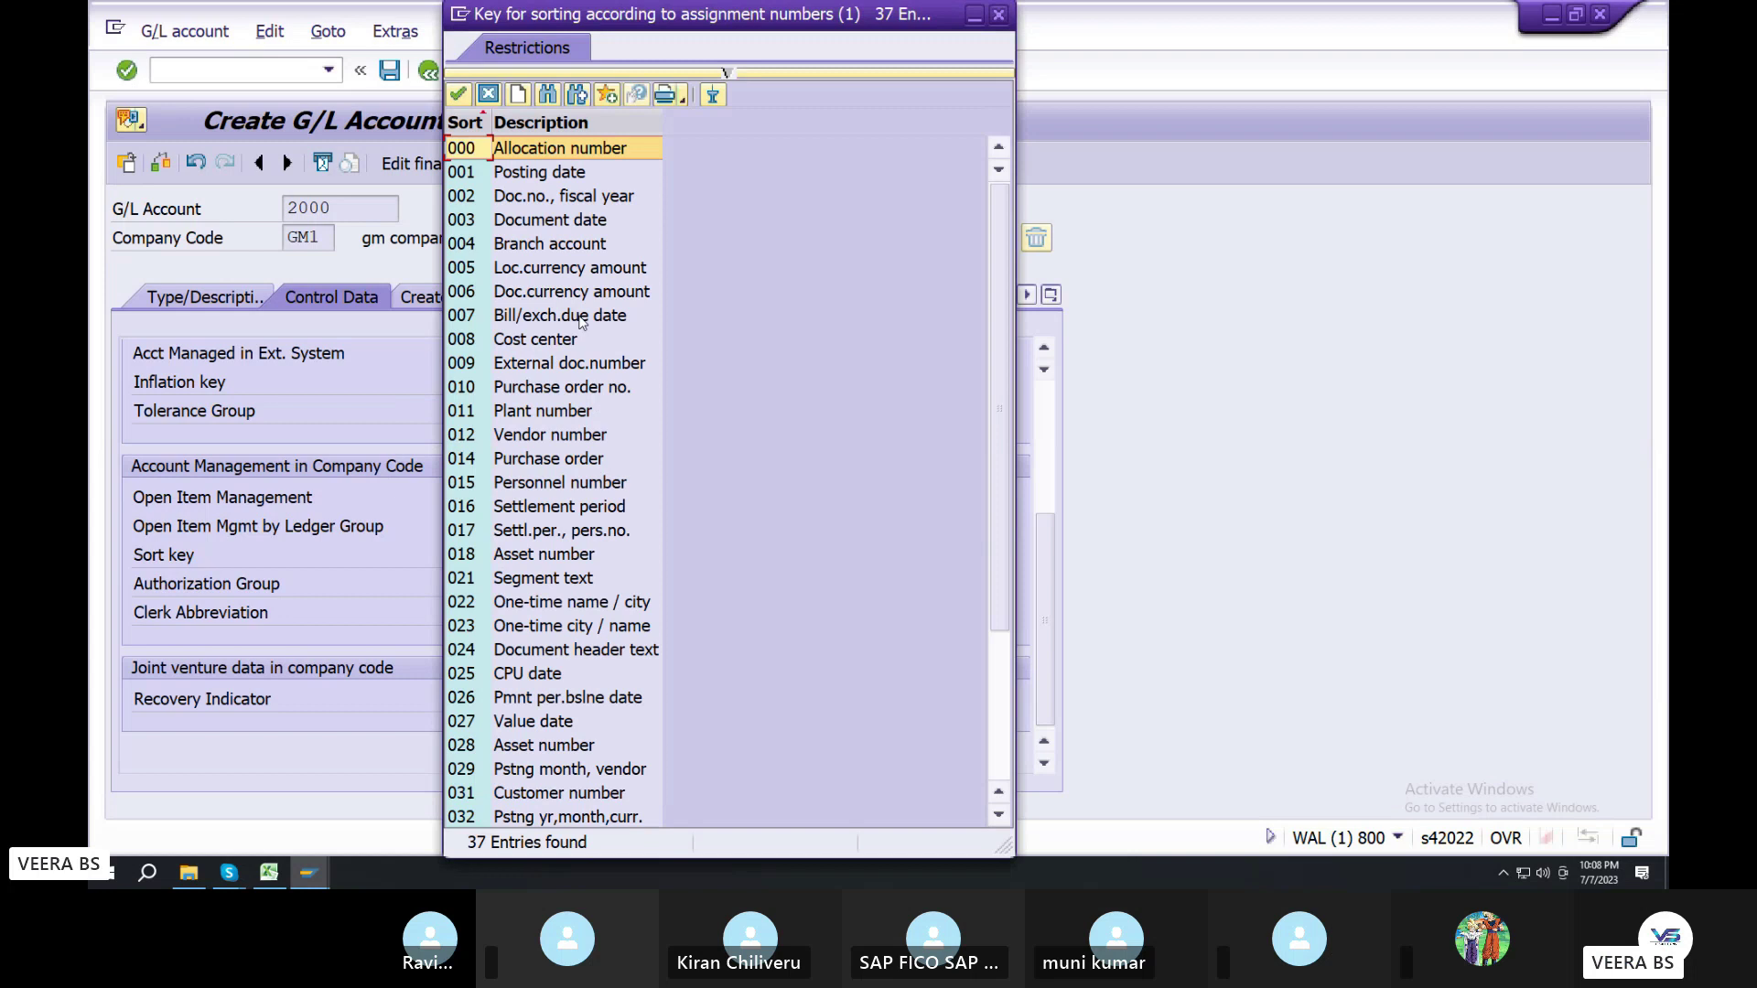
double_click(526, 172)
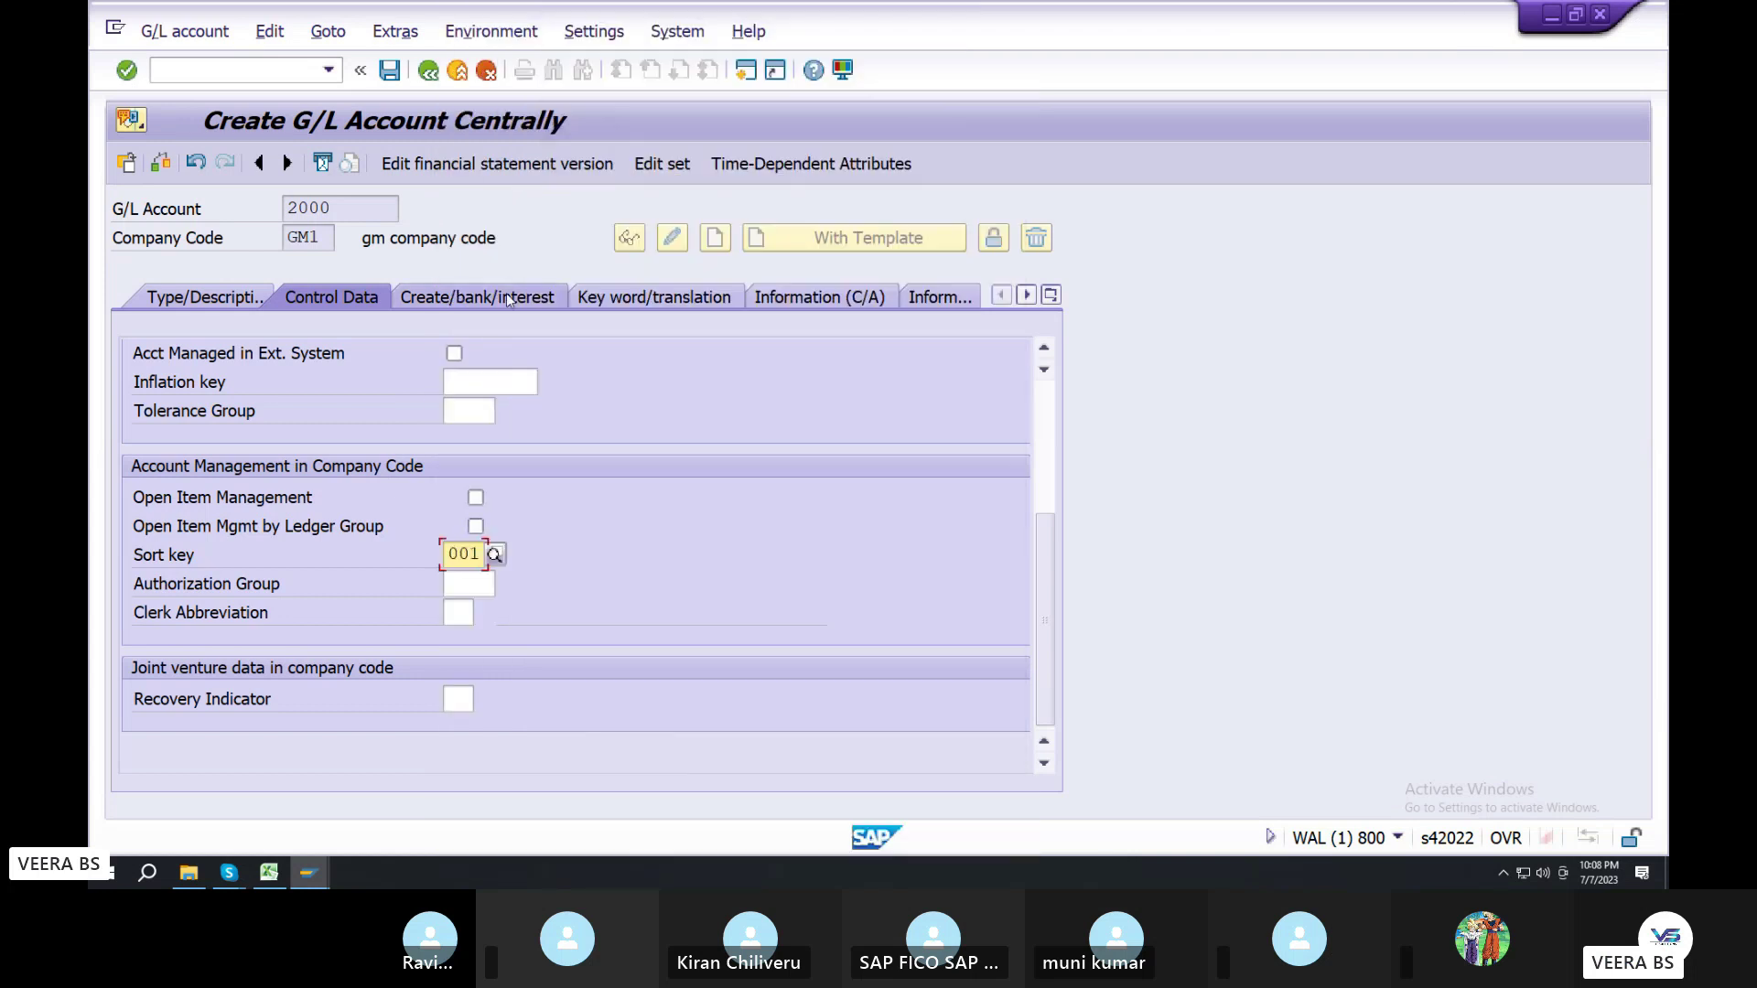
Set field status group G001 on Create/bank/interest and save account 2000
left_click(508, 298)
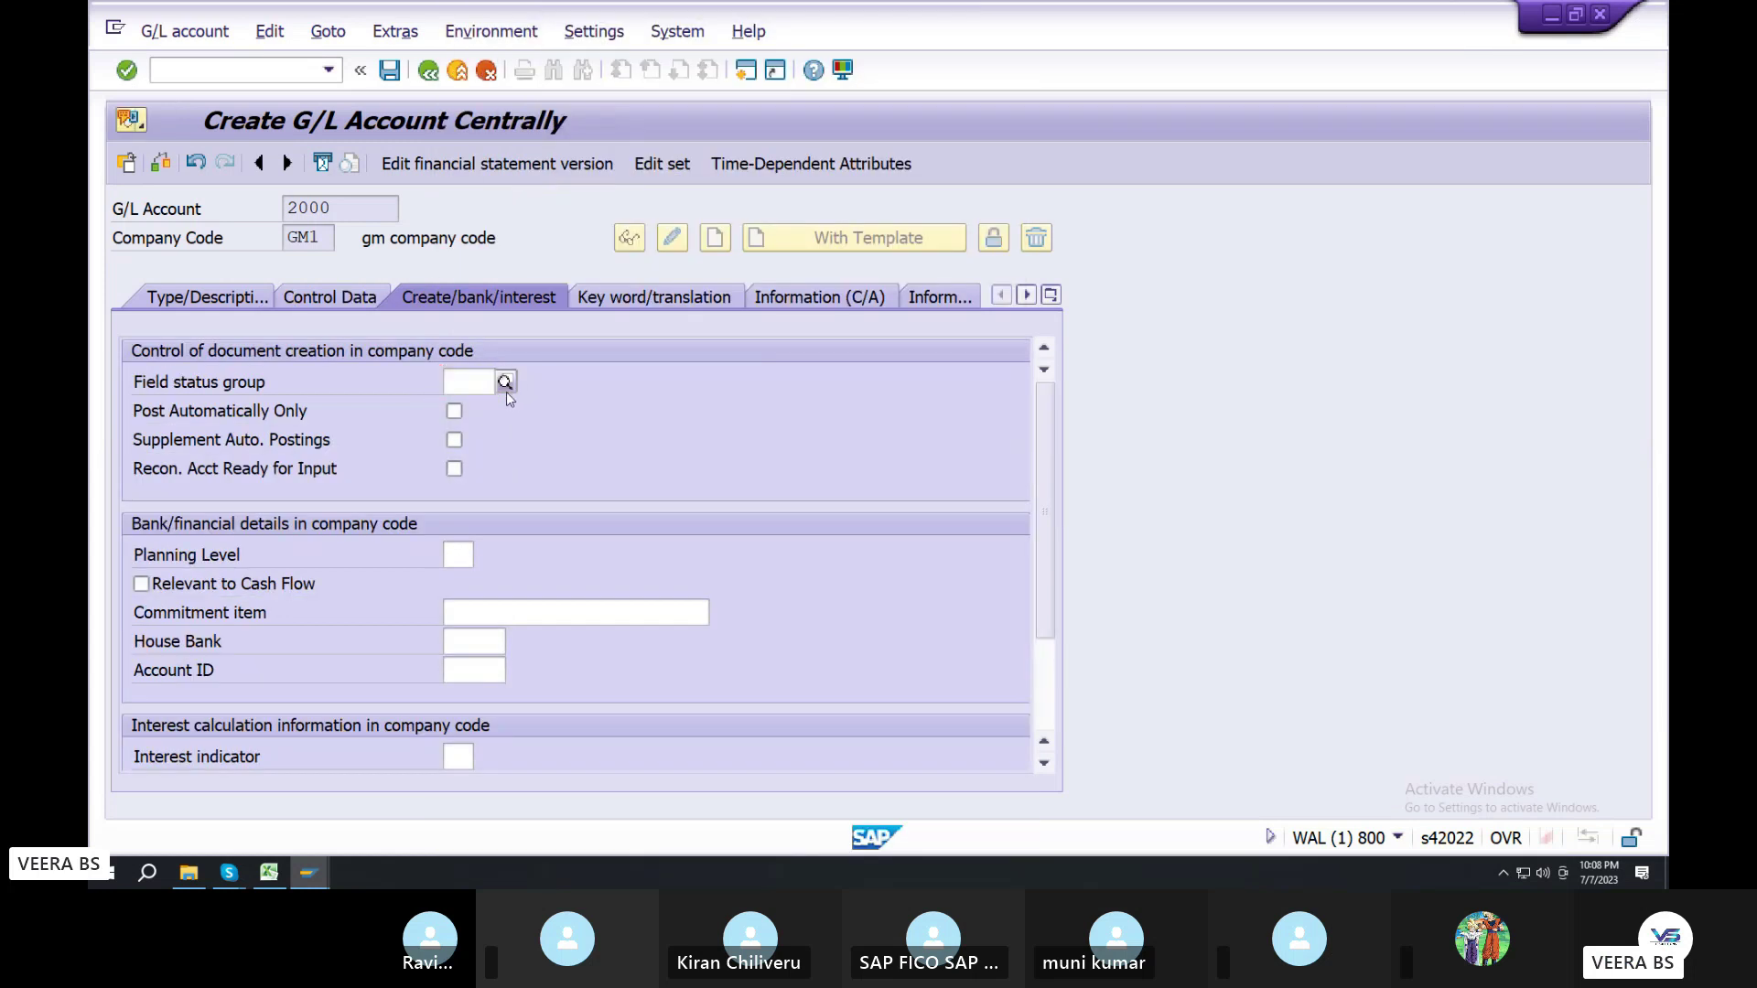
left_click(505, 389)
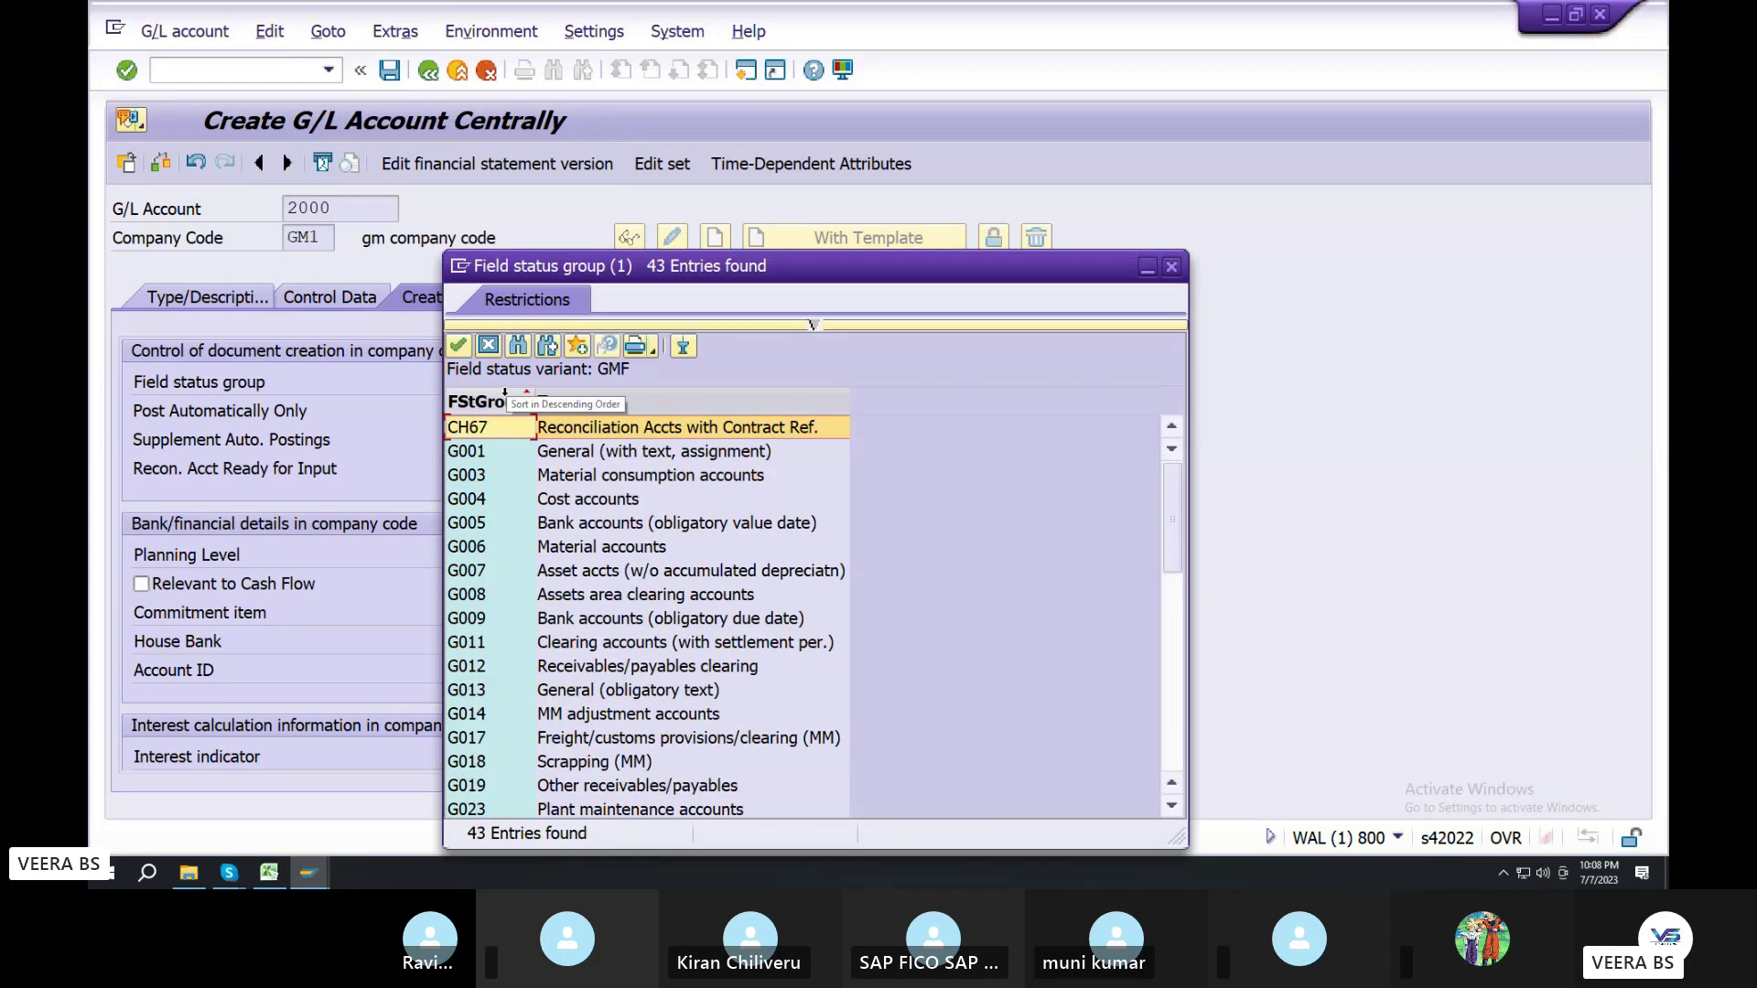
left_click(554, 458)
double_click(554, 458)
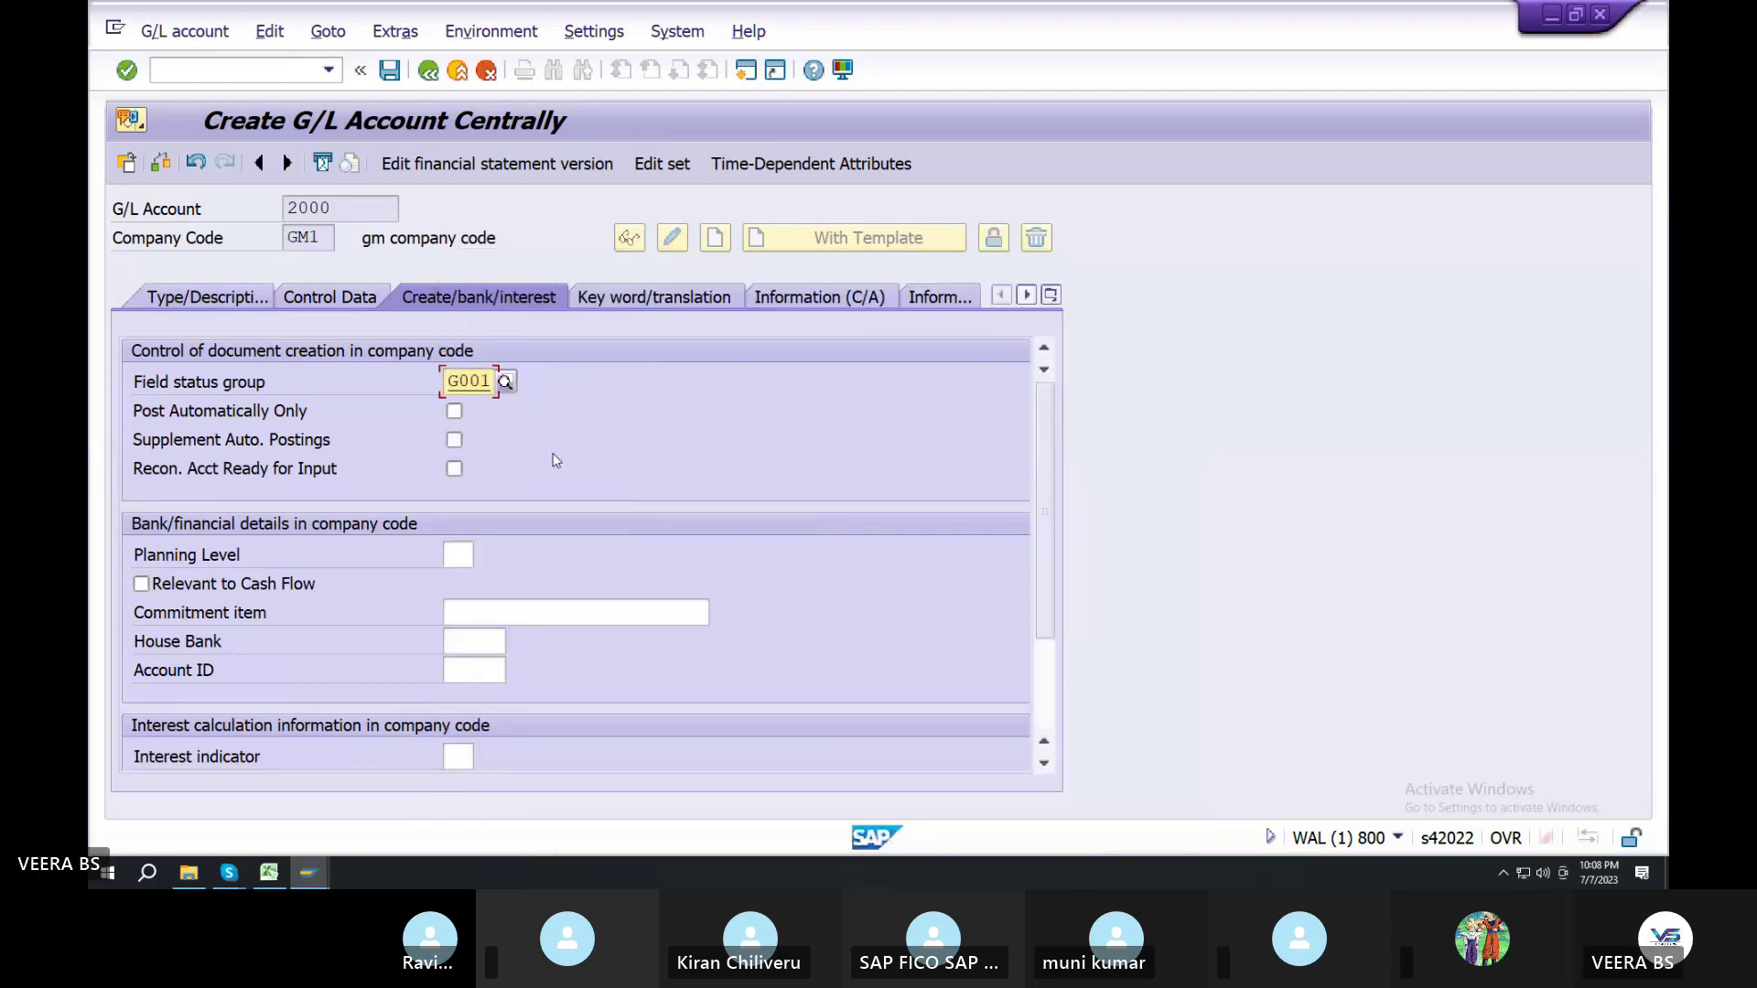
left_click(390, 71)
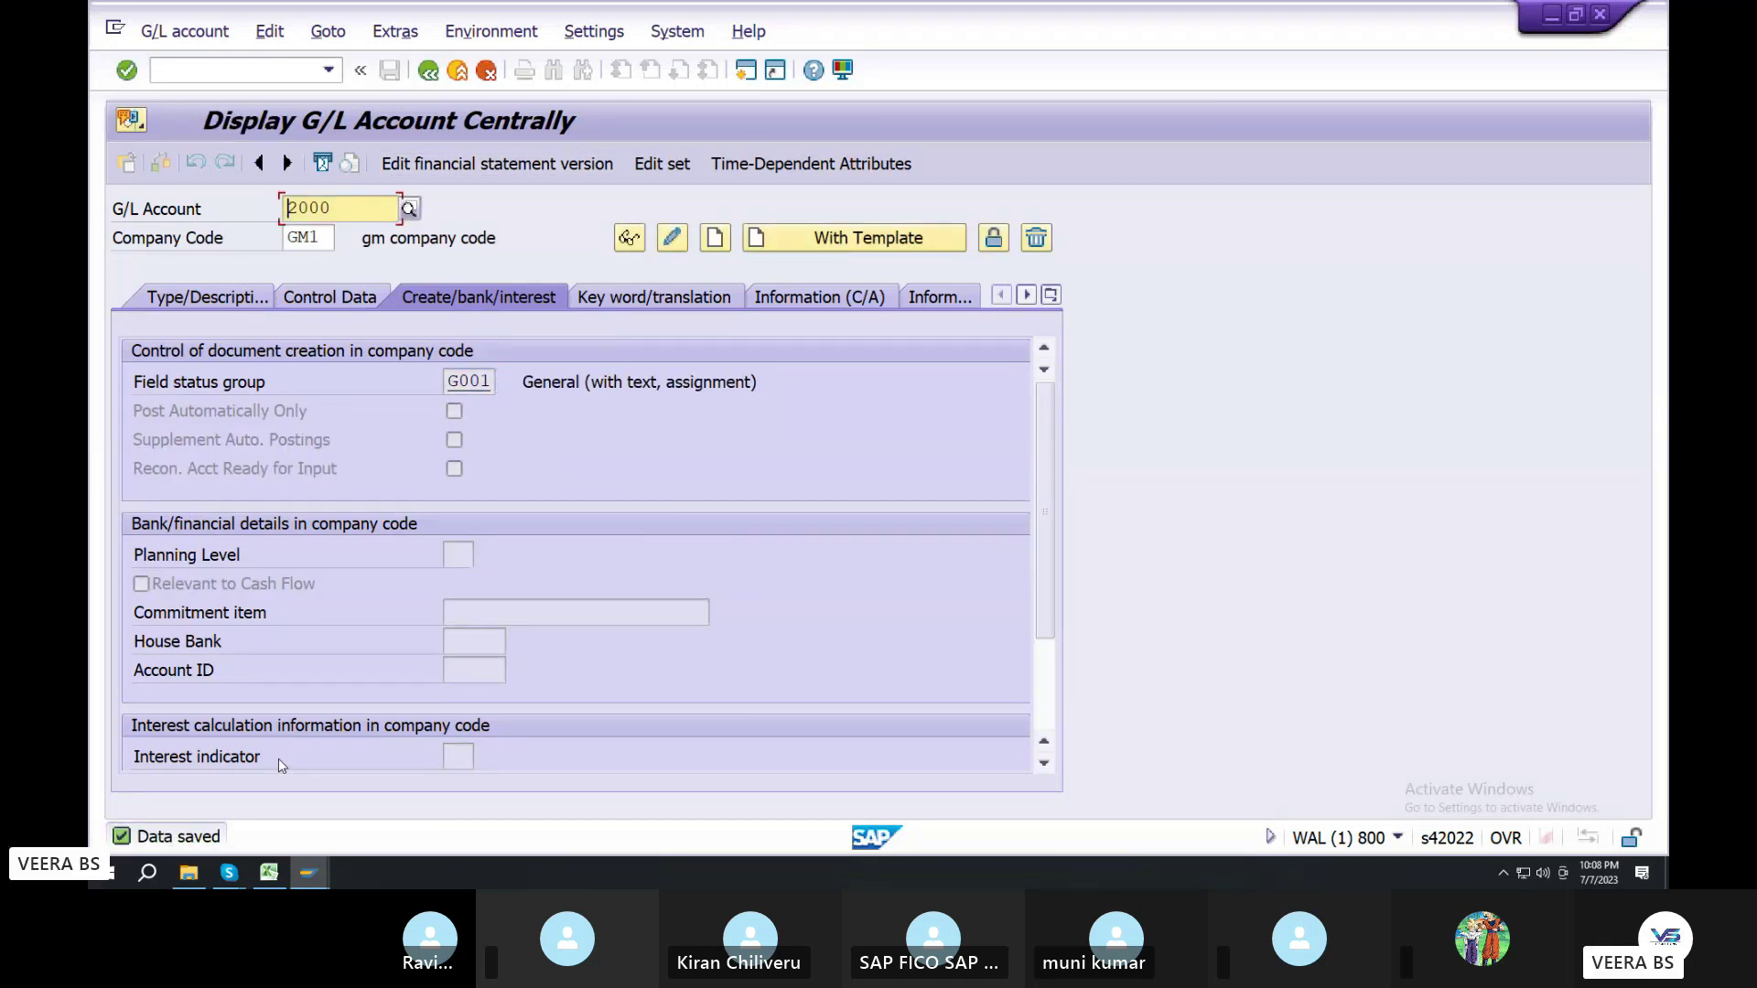
Start creating G/L account 3000 for company code GM1
double_click(359, 212)
type("3000")
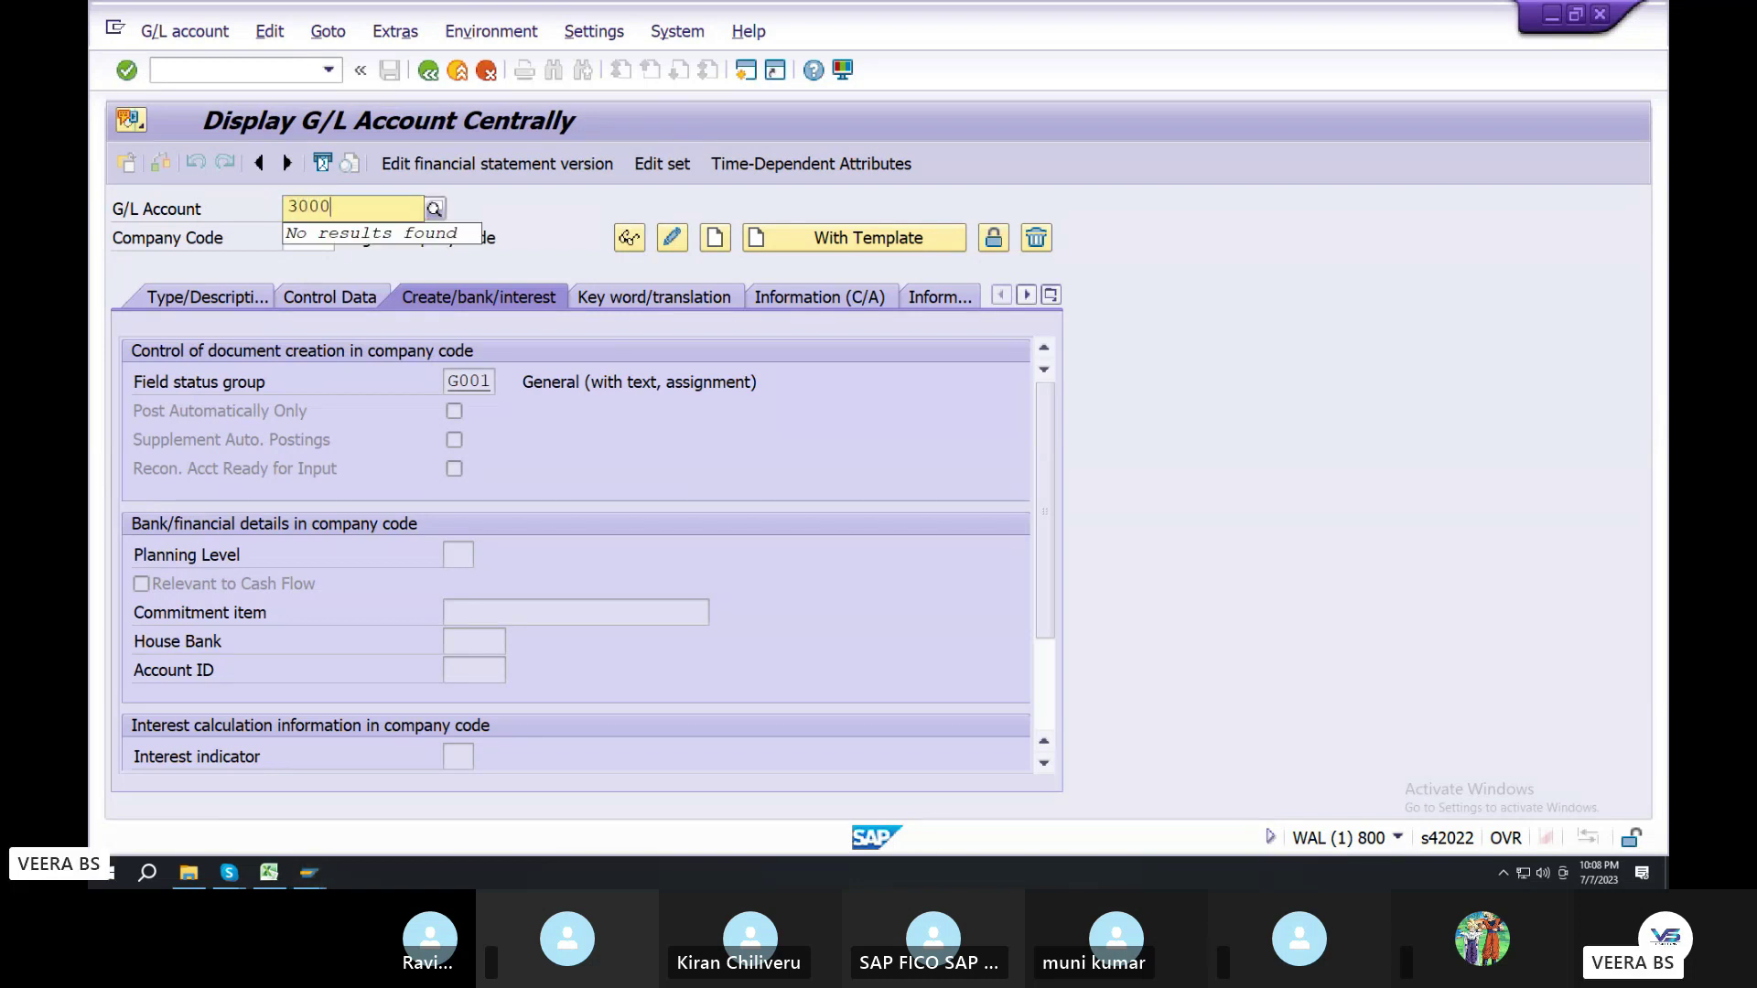
left_click(513, 216)
key("Return")
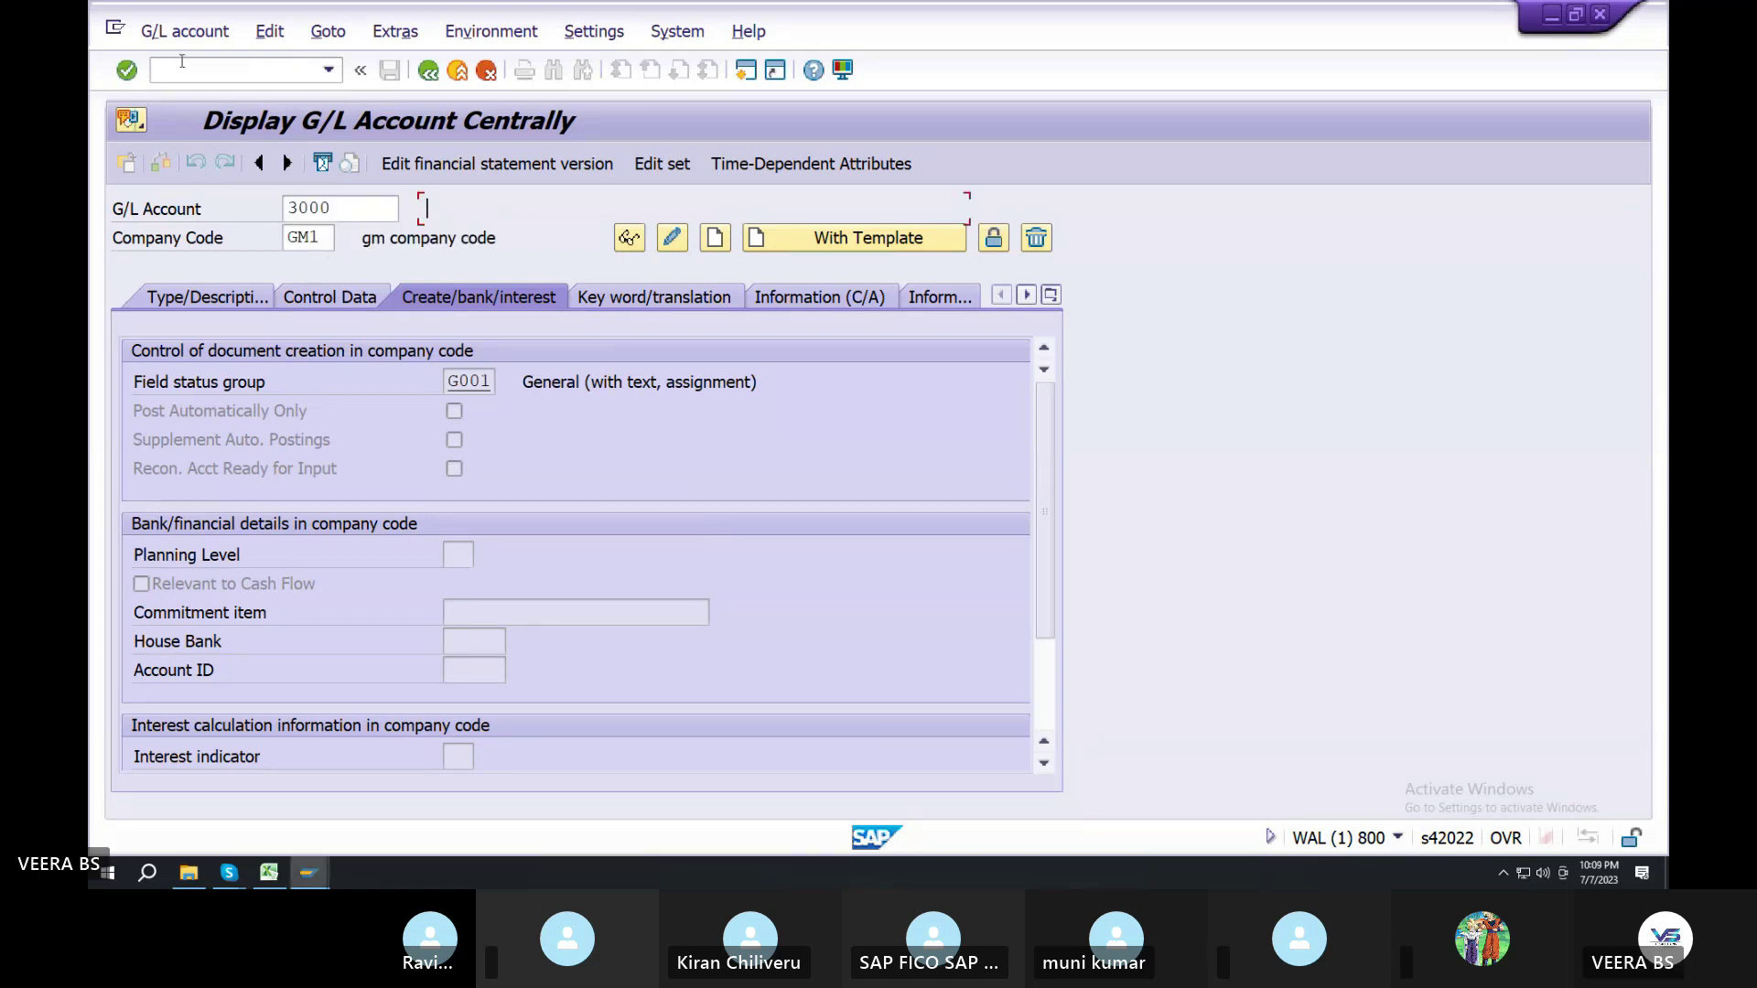
left_click(185, 31)
left_click(182, 93)
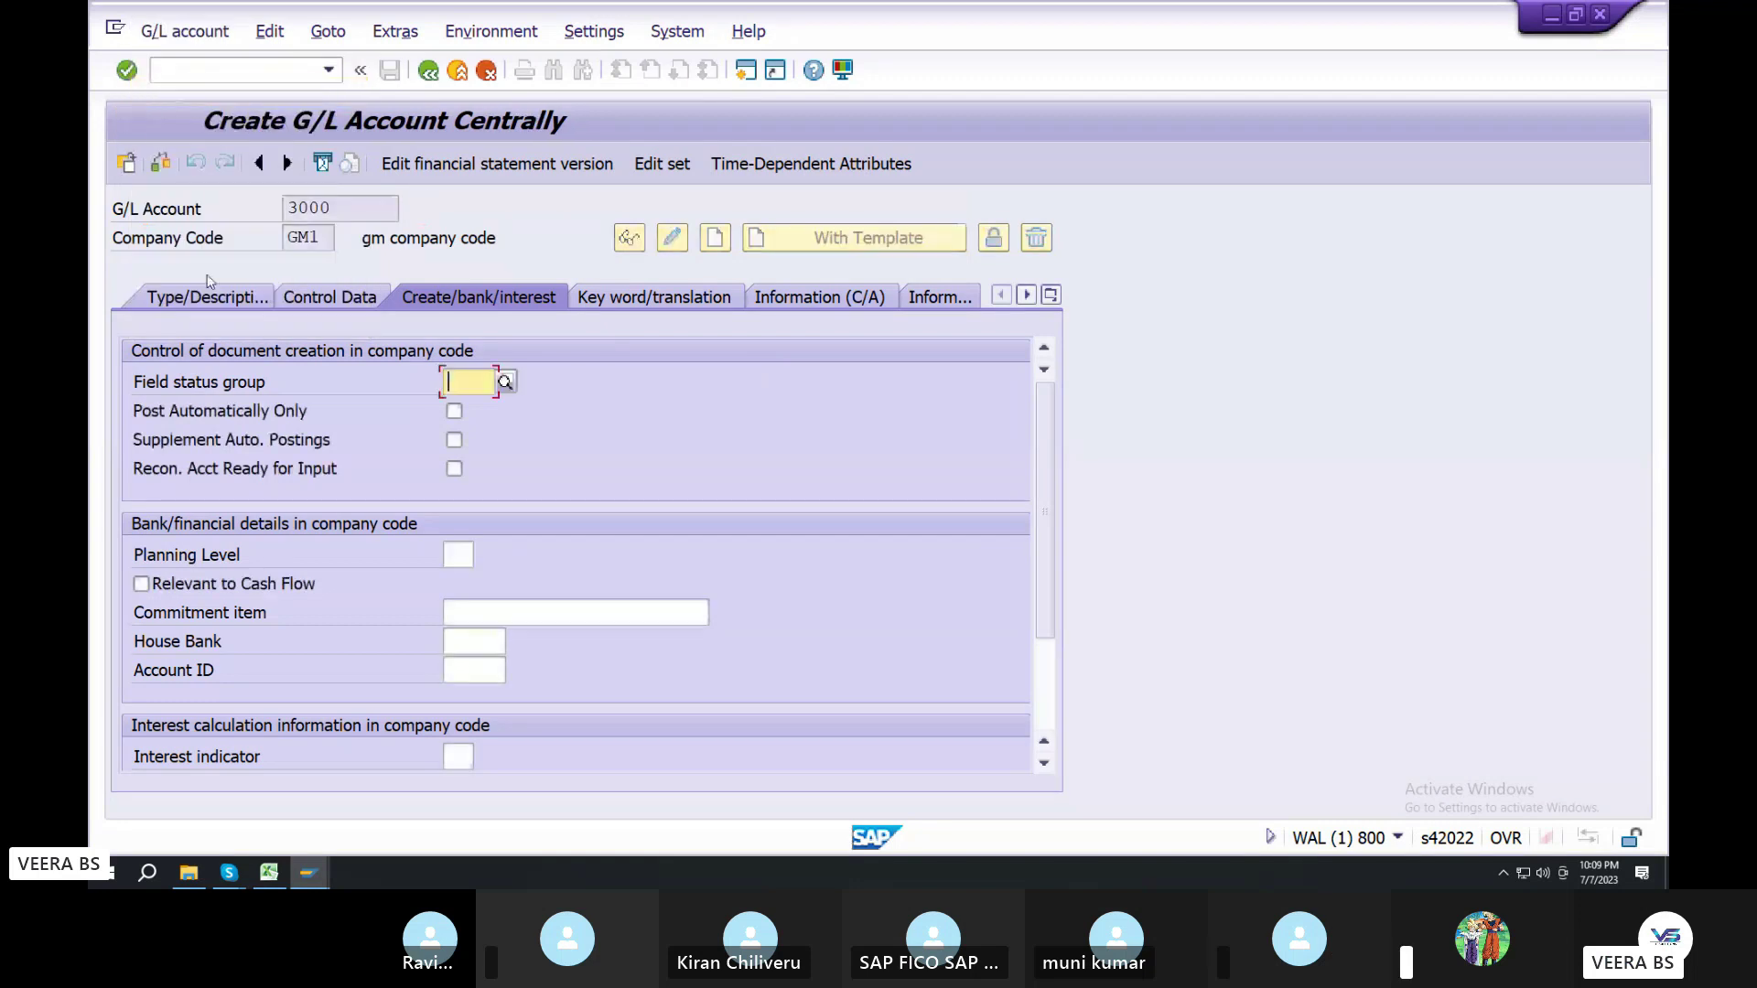
Make account 3000 a Balance Sheet Account in account group EXP
left_click(762, 383)
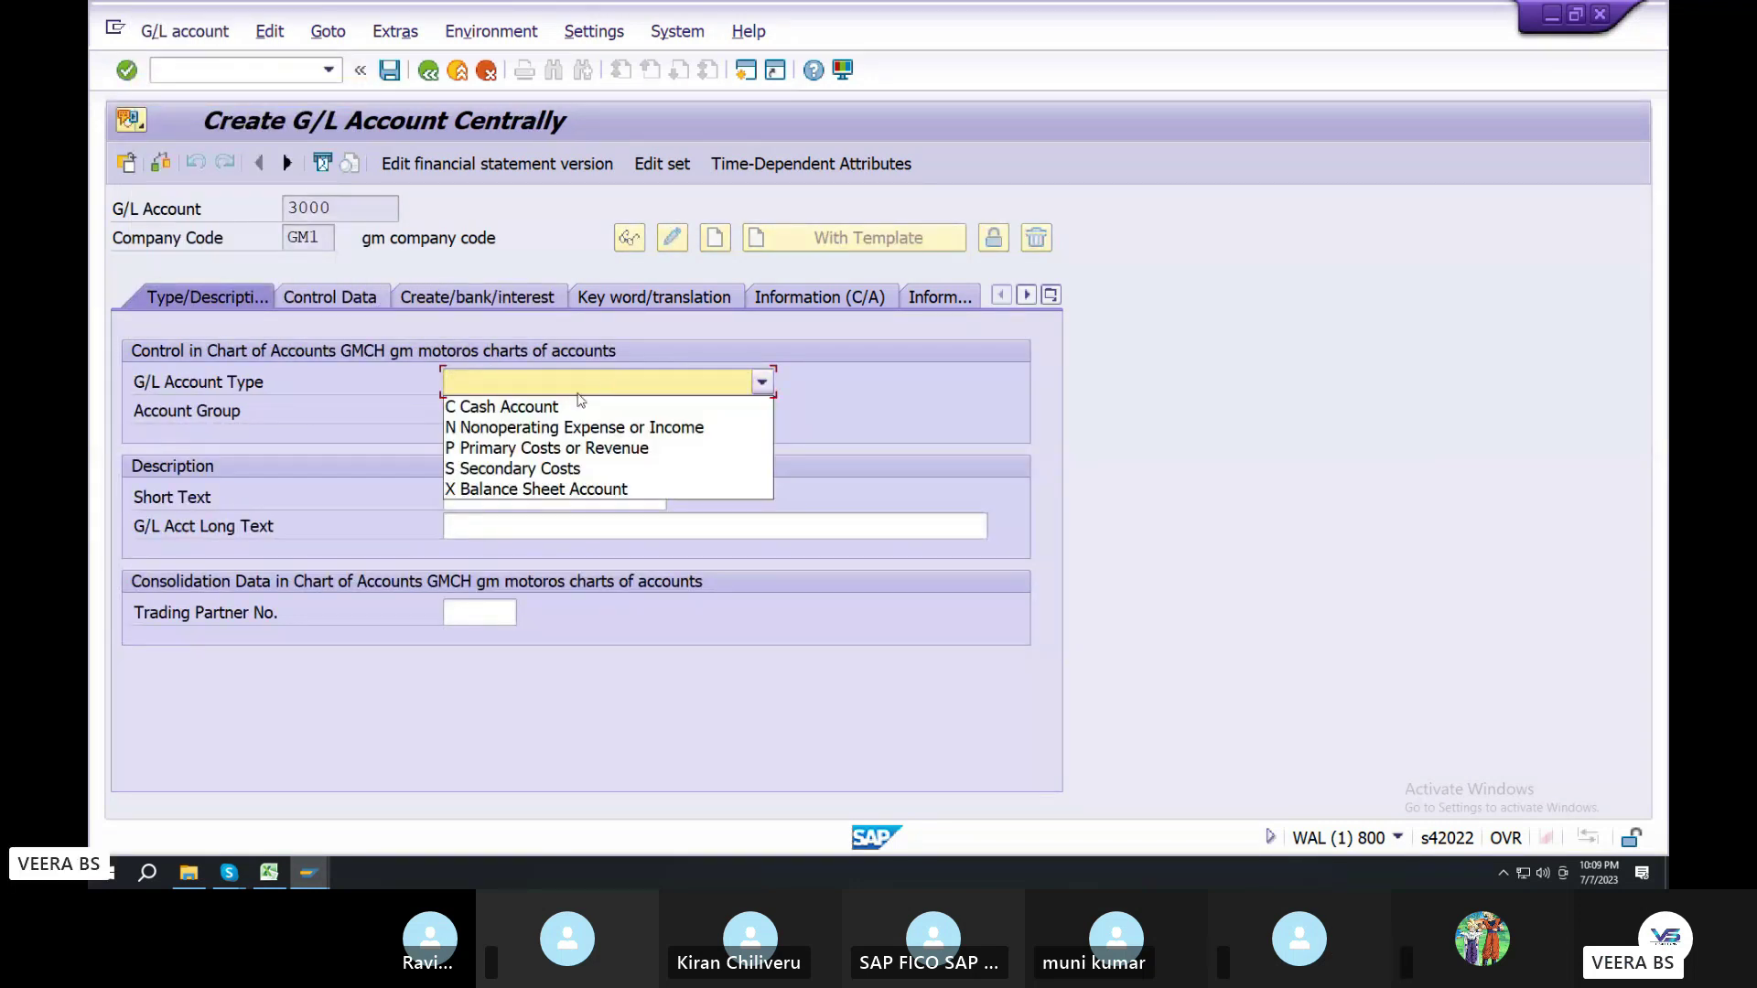
left_click(577, 488)
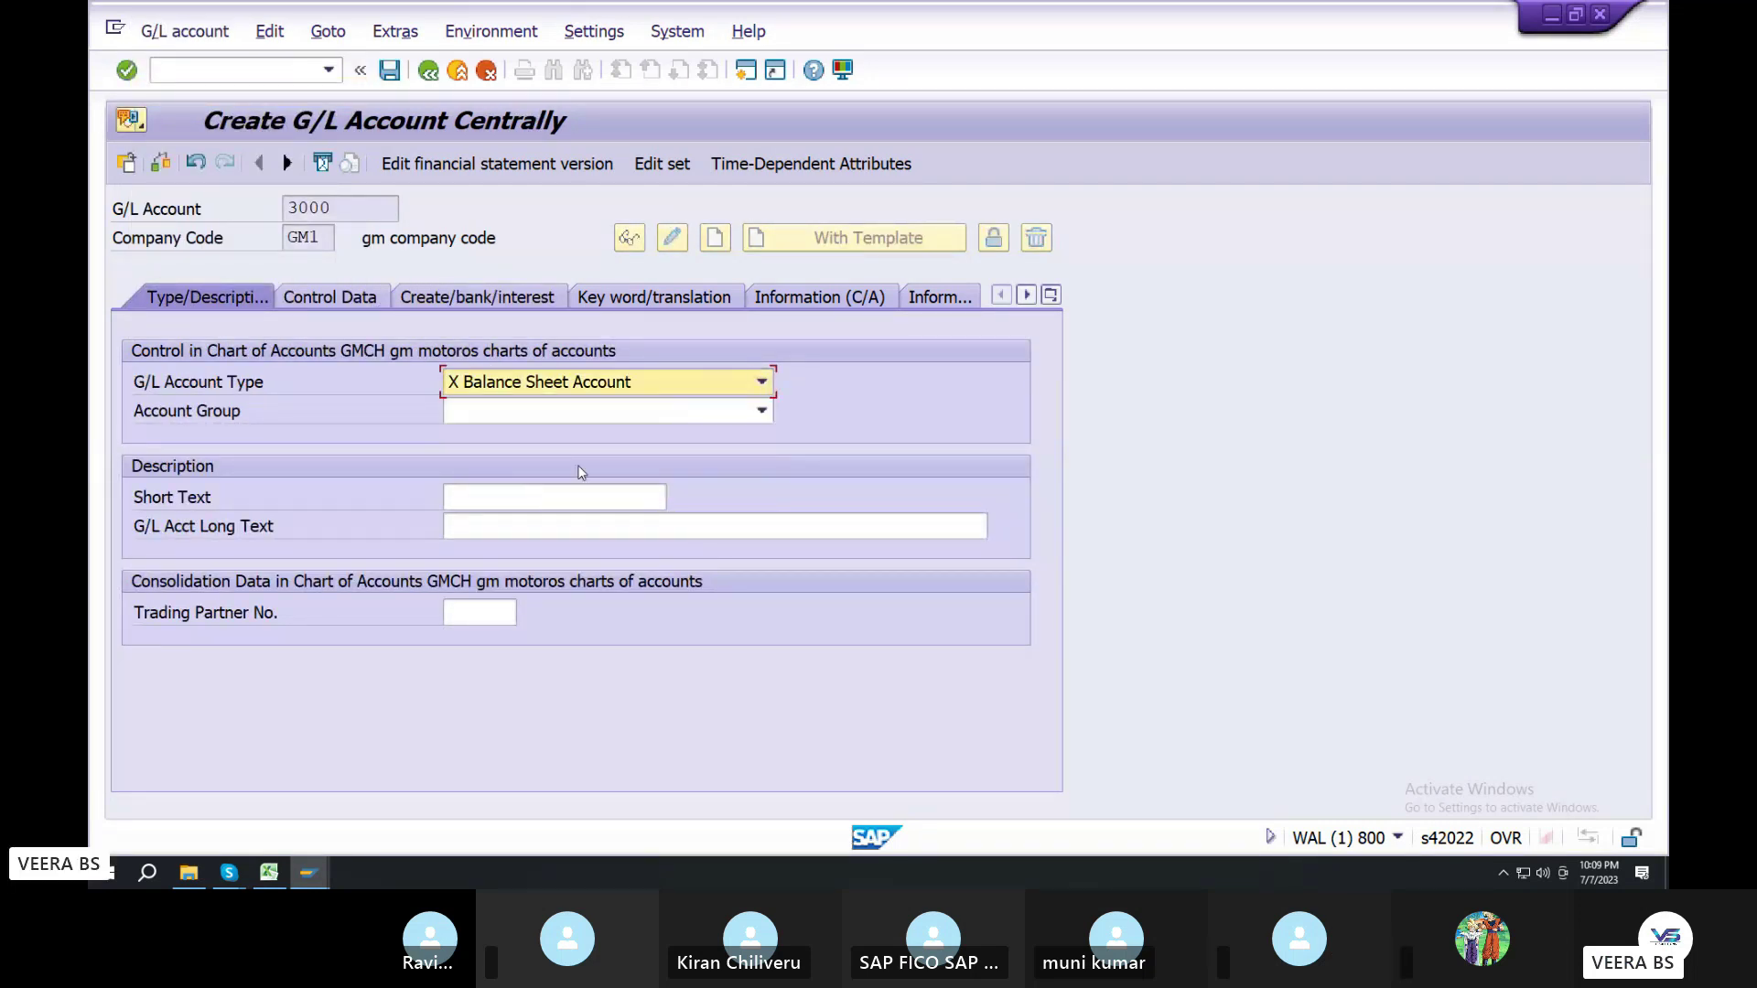
left_click(762, 411)
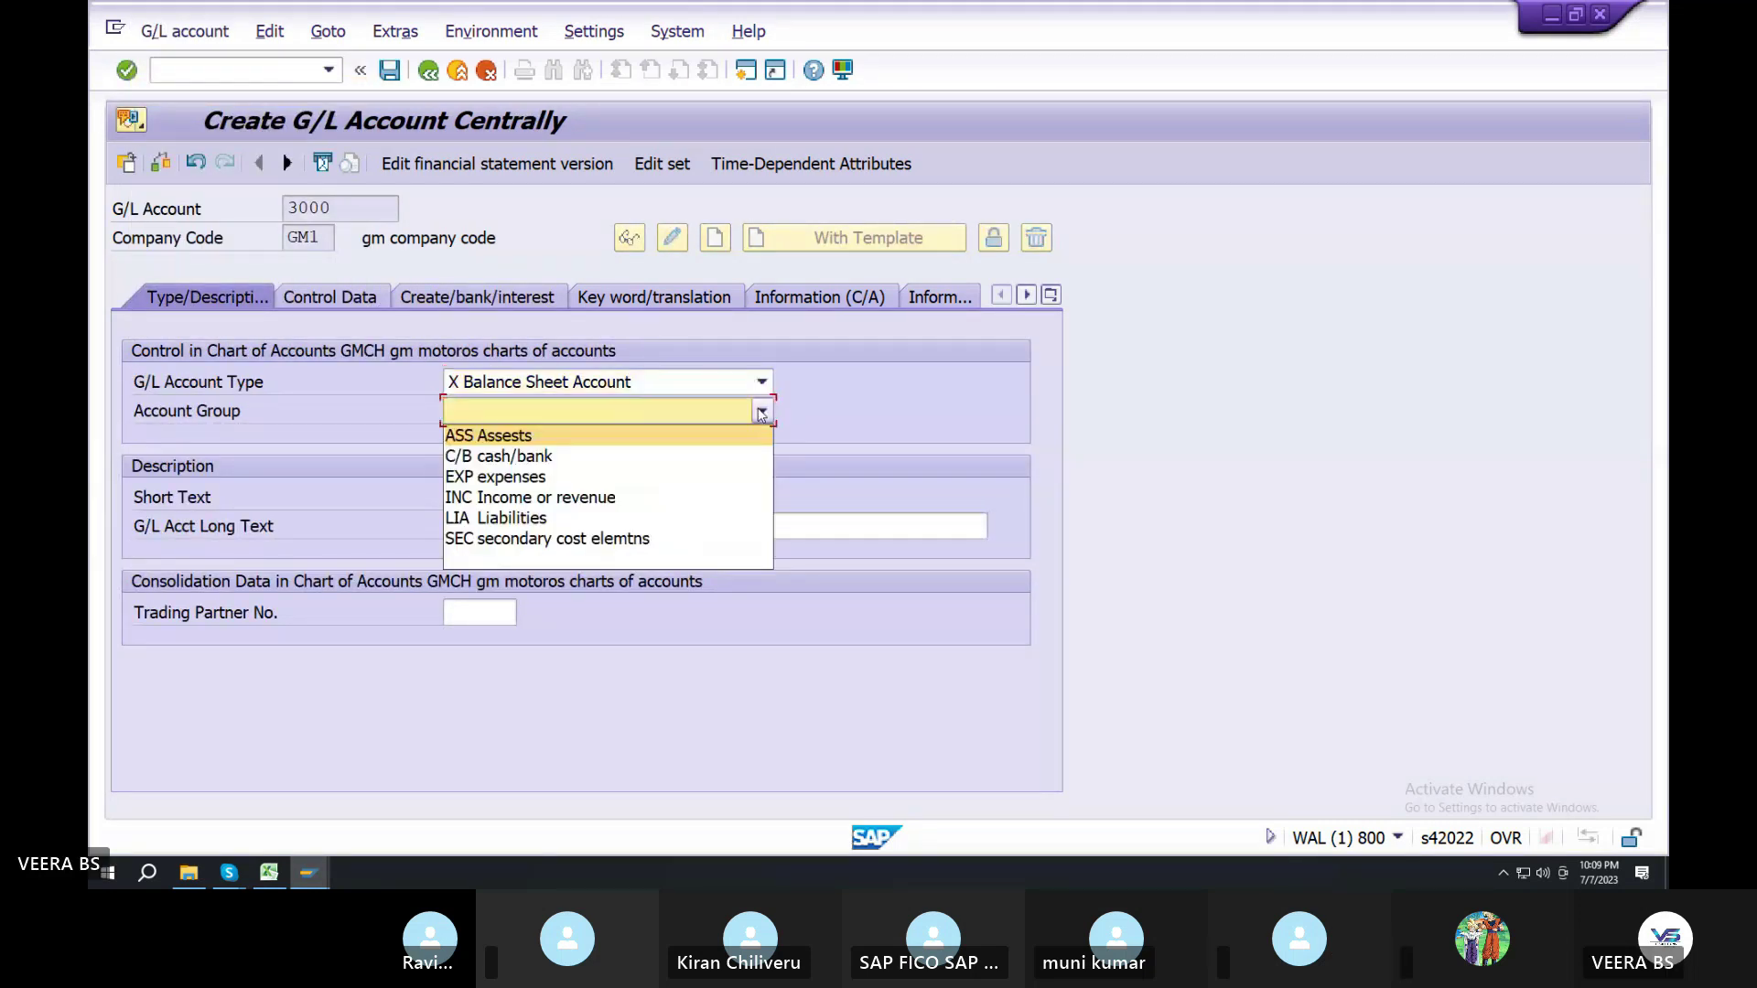
left_click(512, 477)
Enter SALARIES as both the short text and the long text
left_click(507, 495)
type("salaries")
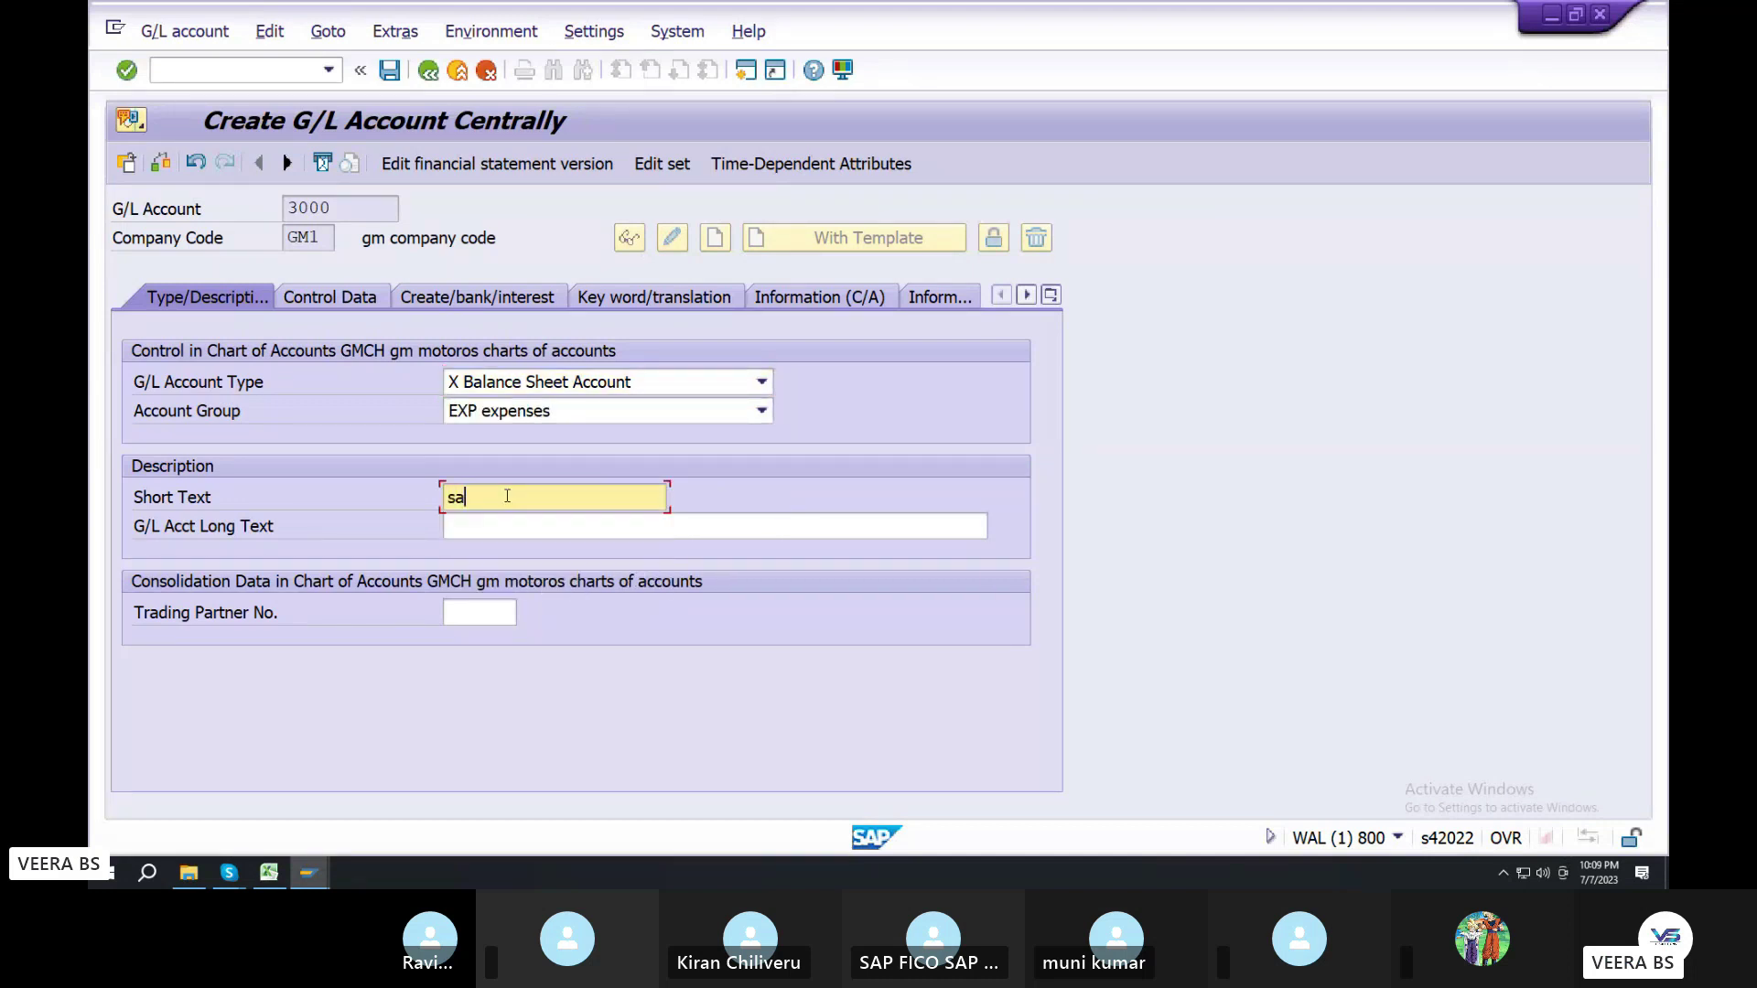
left_click(512, 521)
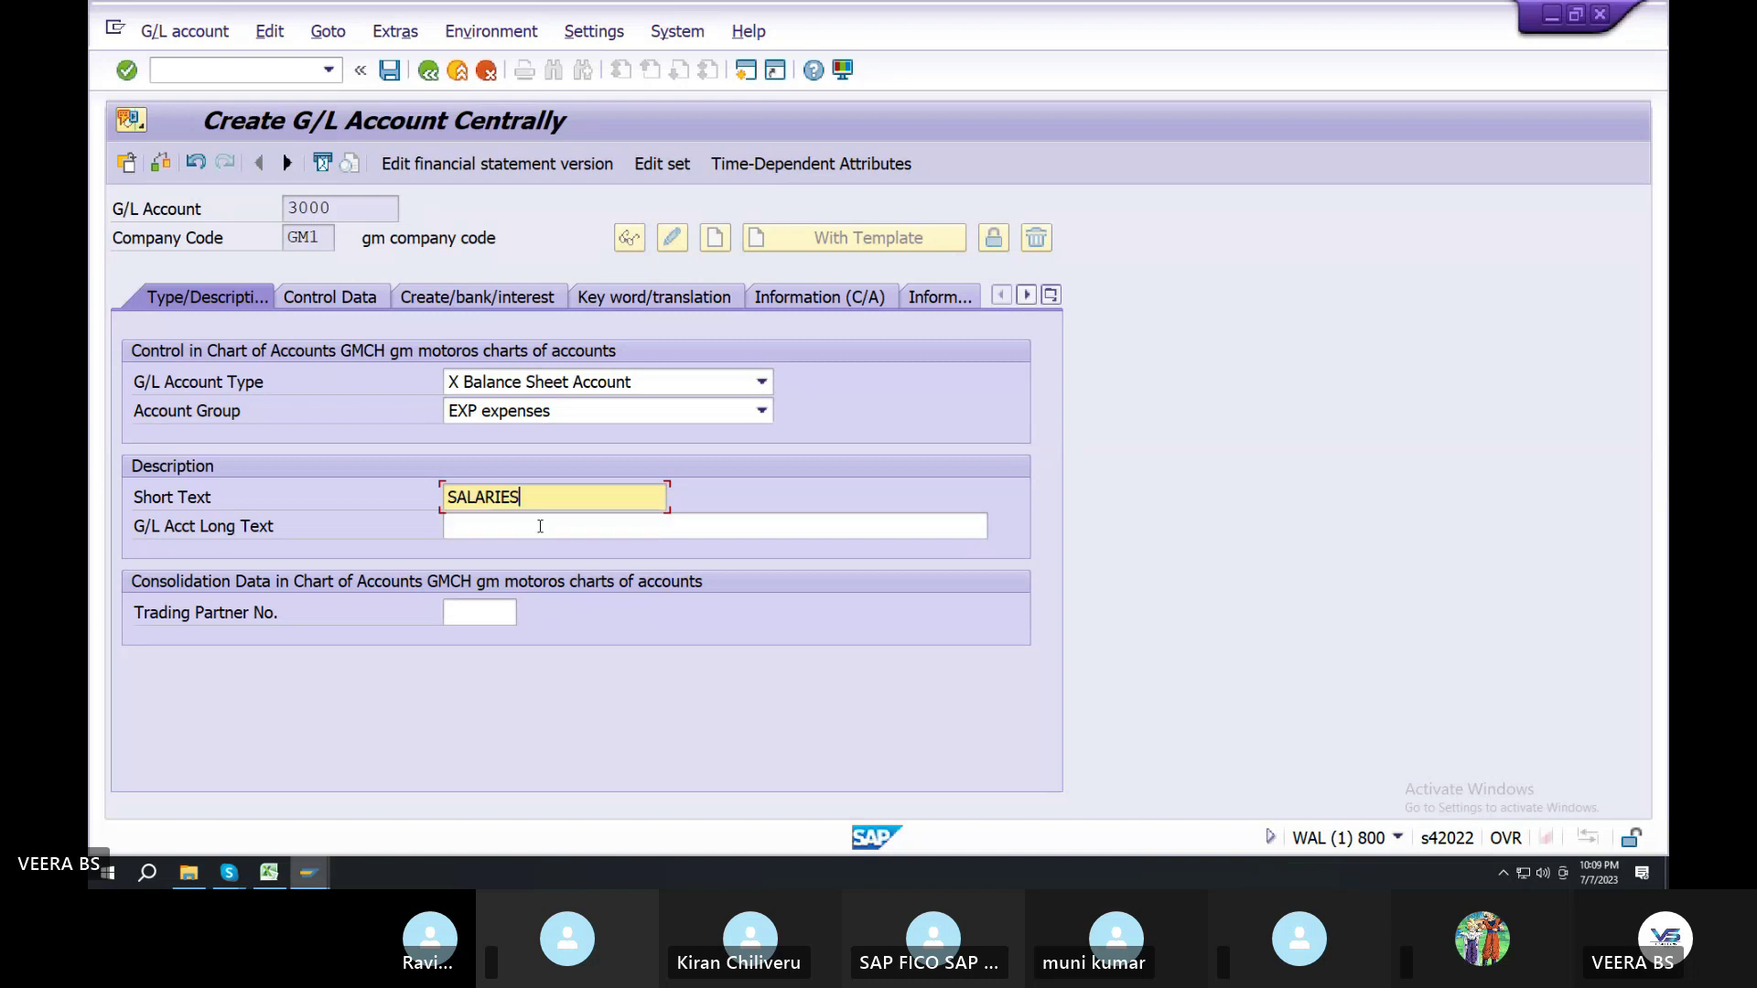
left_click(541, 527)
type("salaries")
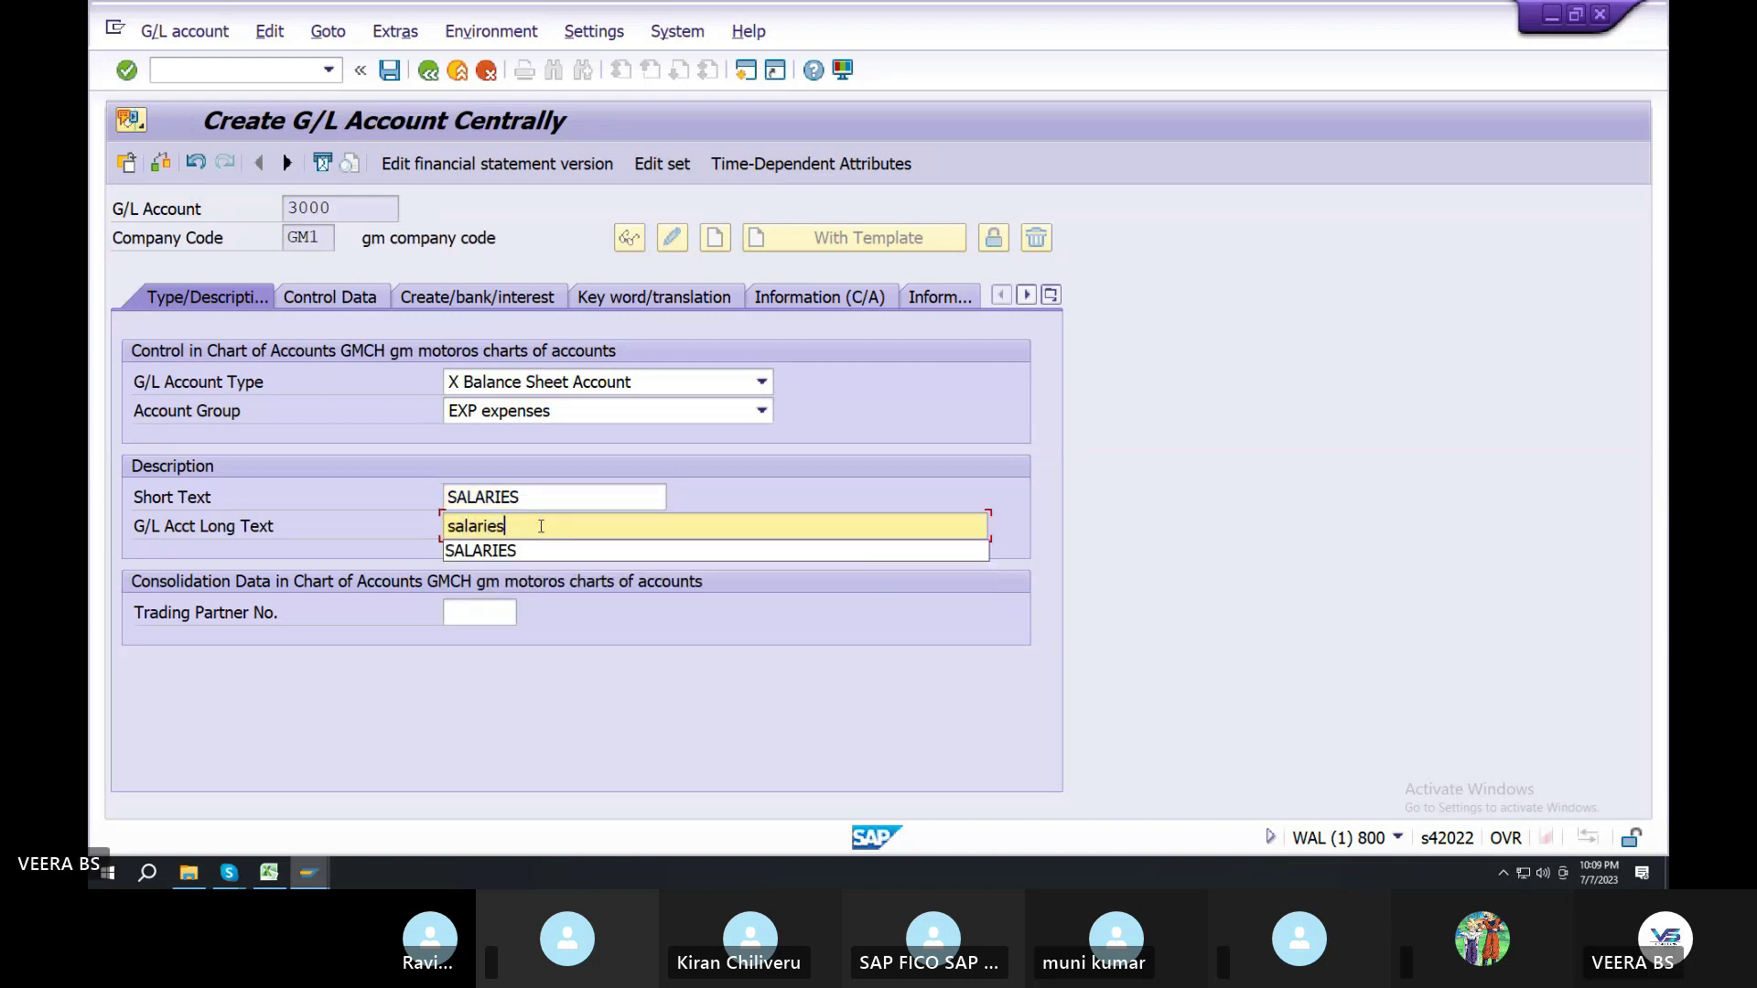
left_click(512, 551)
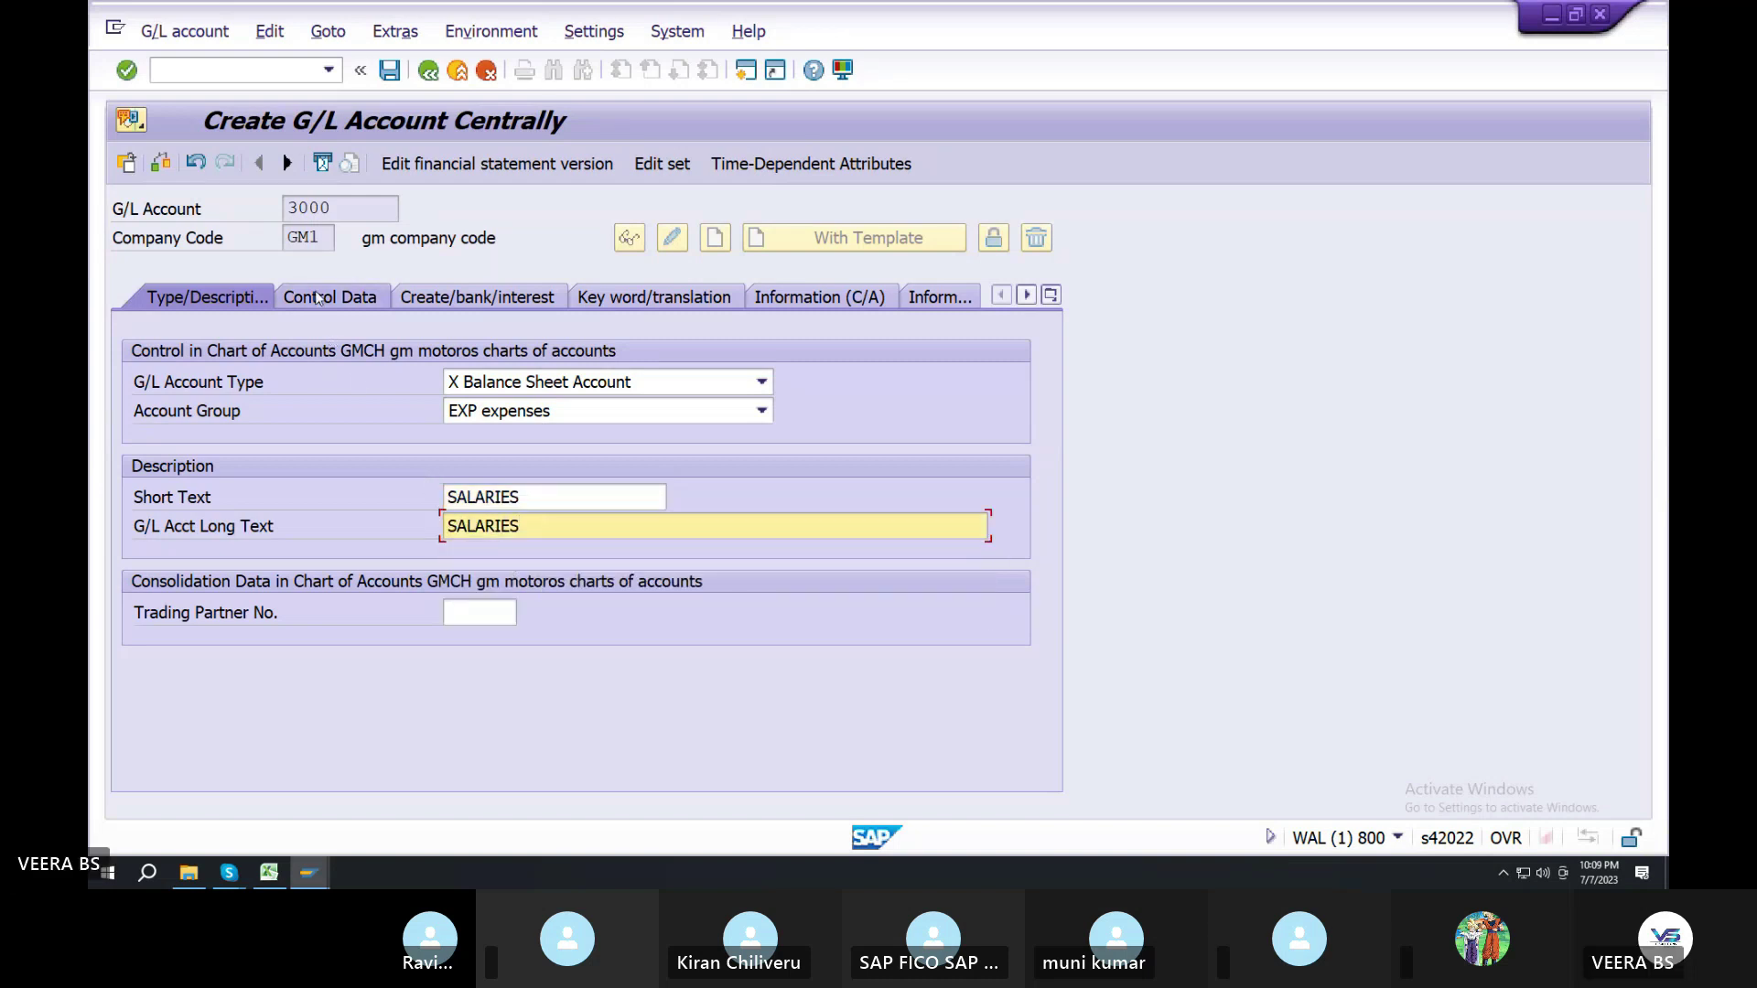
left_click(320, 346)
left_click(330, 296)
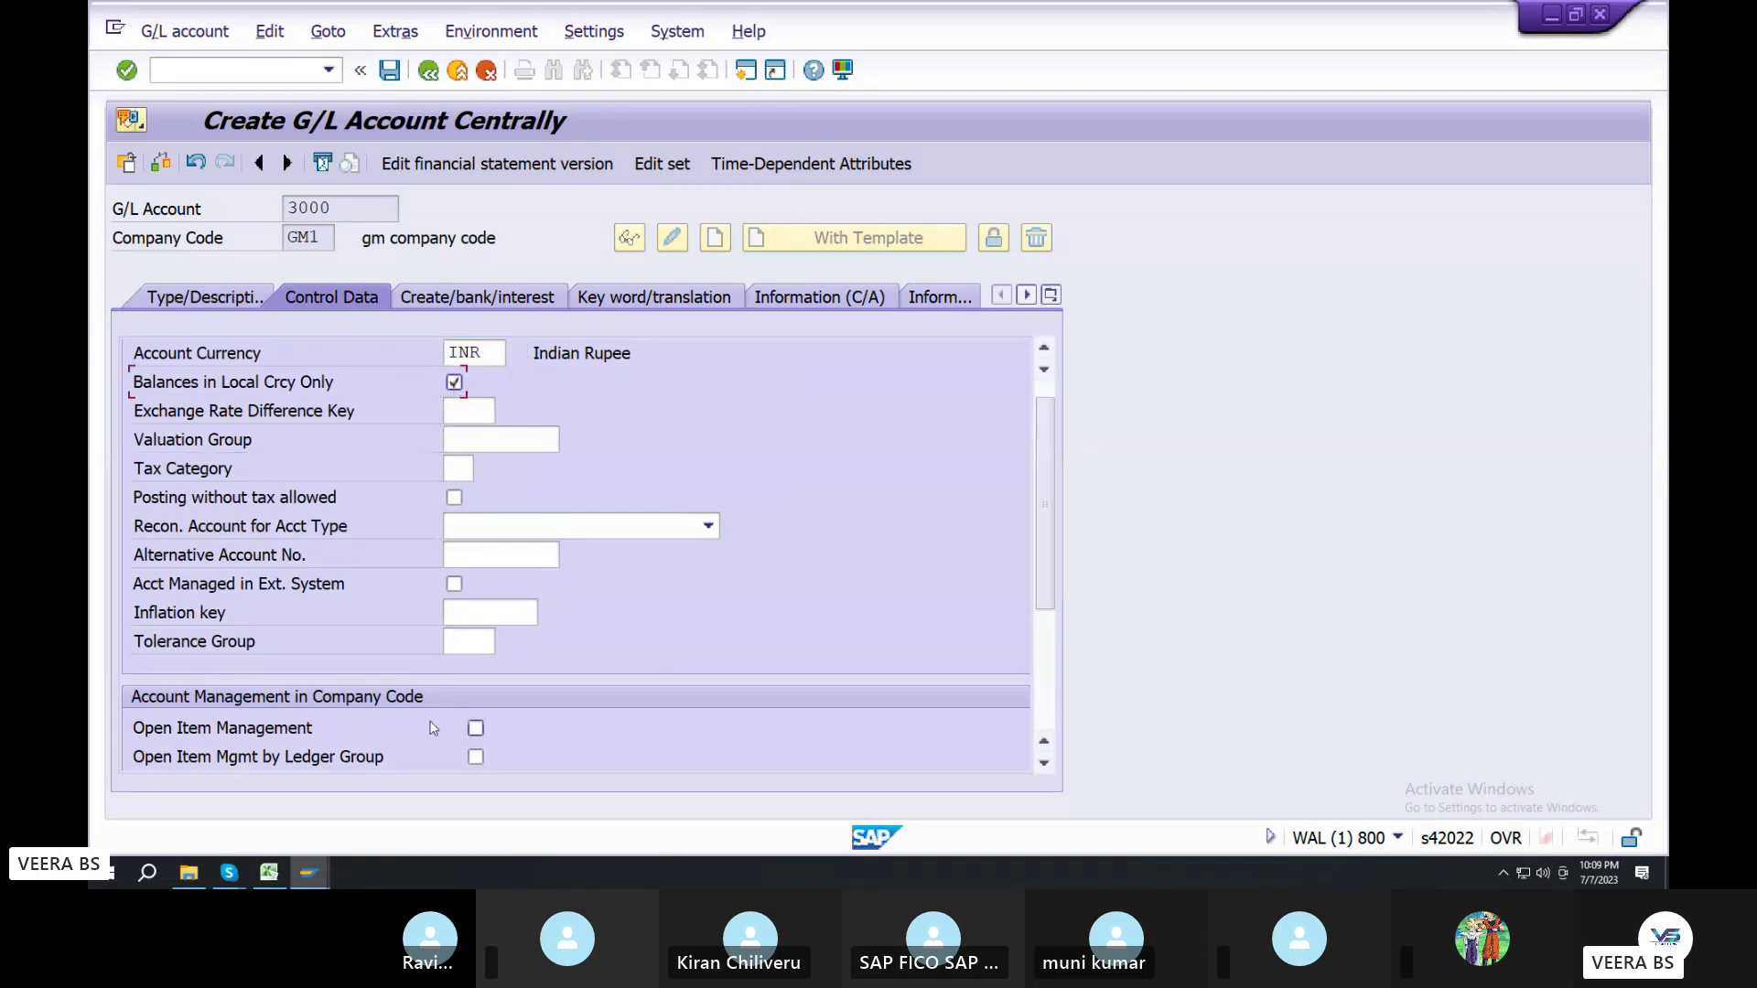
Set the sort key to 001 Posting date in the control data
scroll(431, 725, "down", 3)
left_click(477, 612)
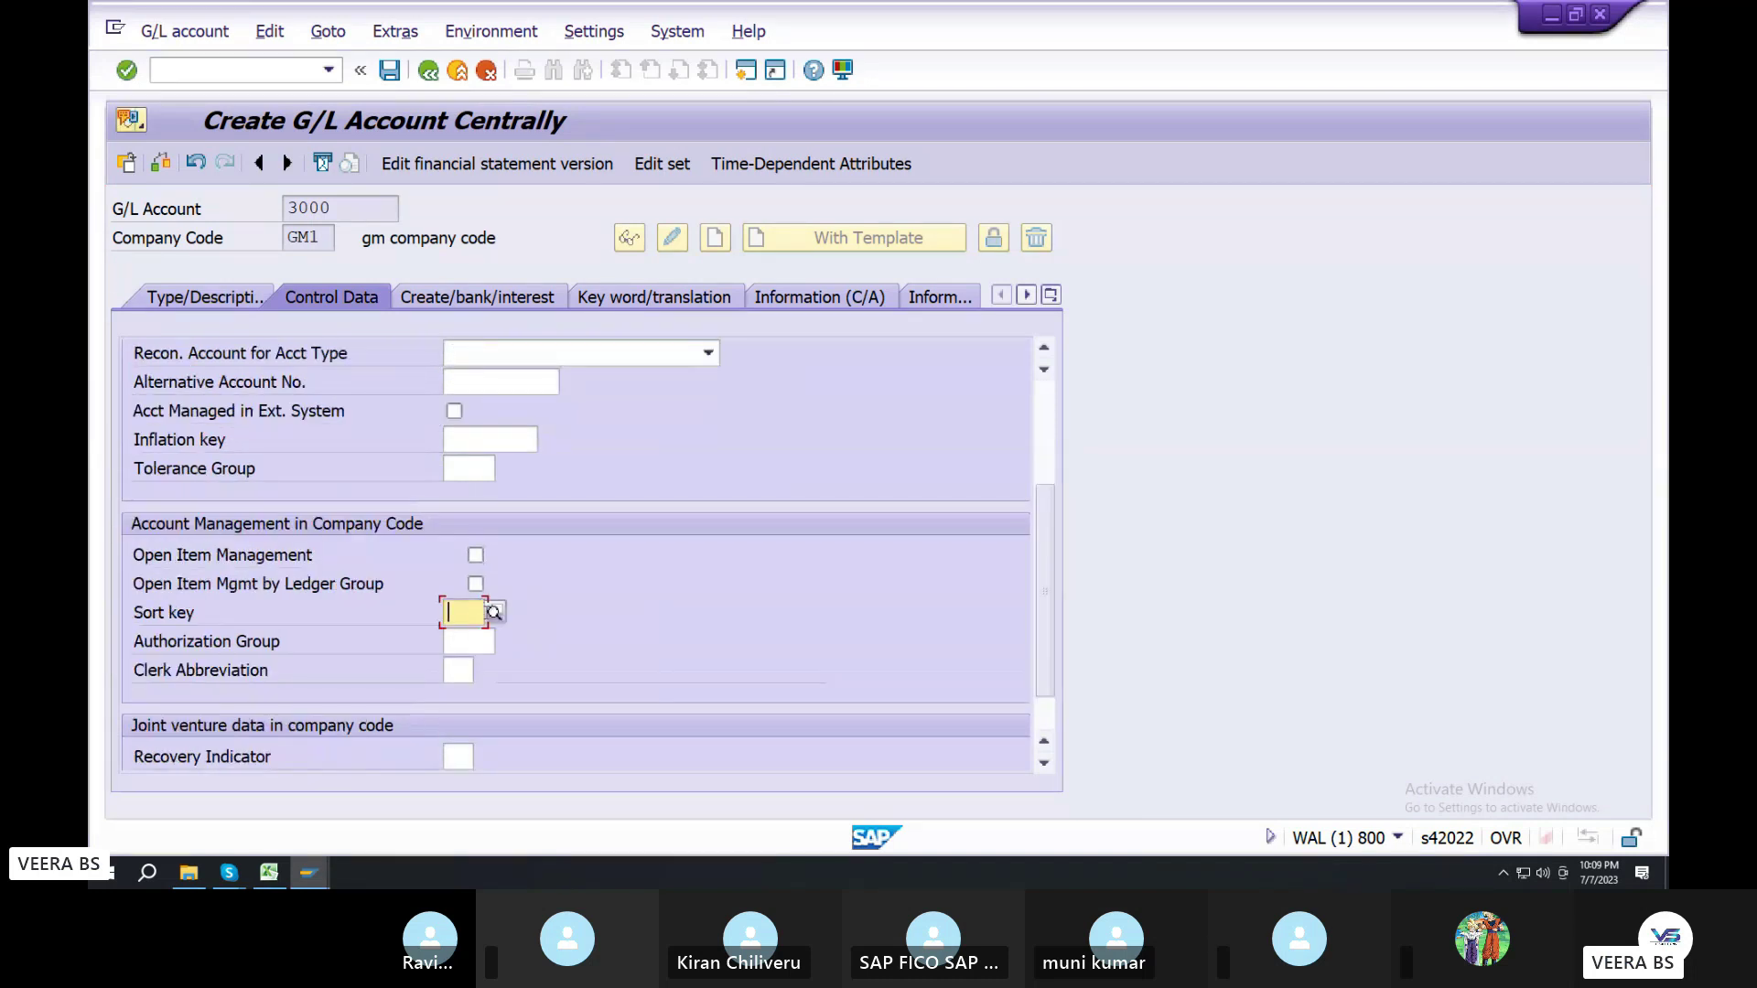
left_click(494, 612)
left_click(531, 172)
Assign field status group G001 and save account 3000
left_click(478, 297)
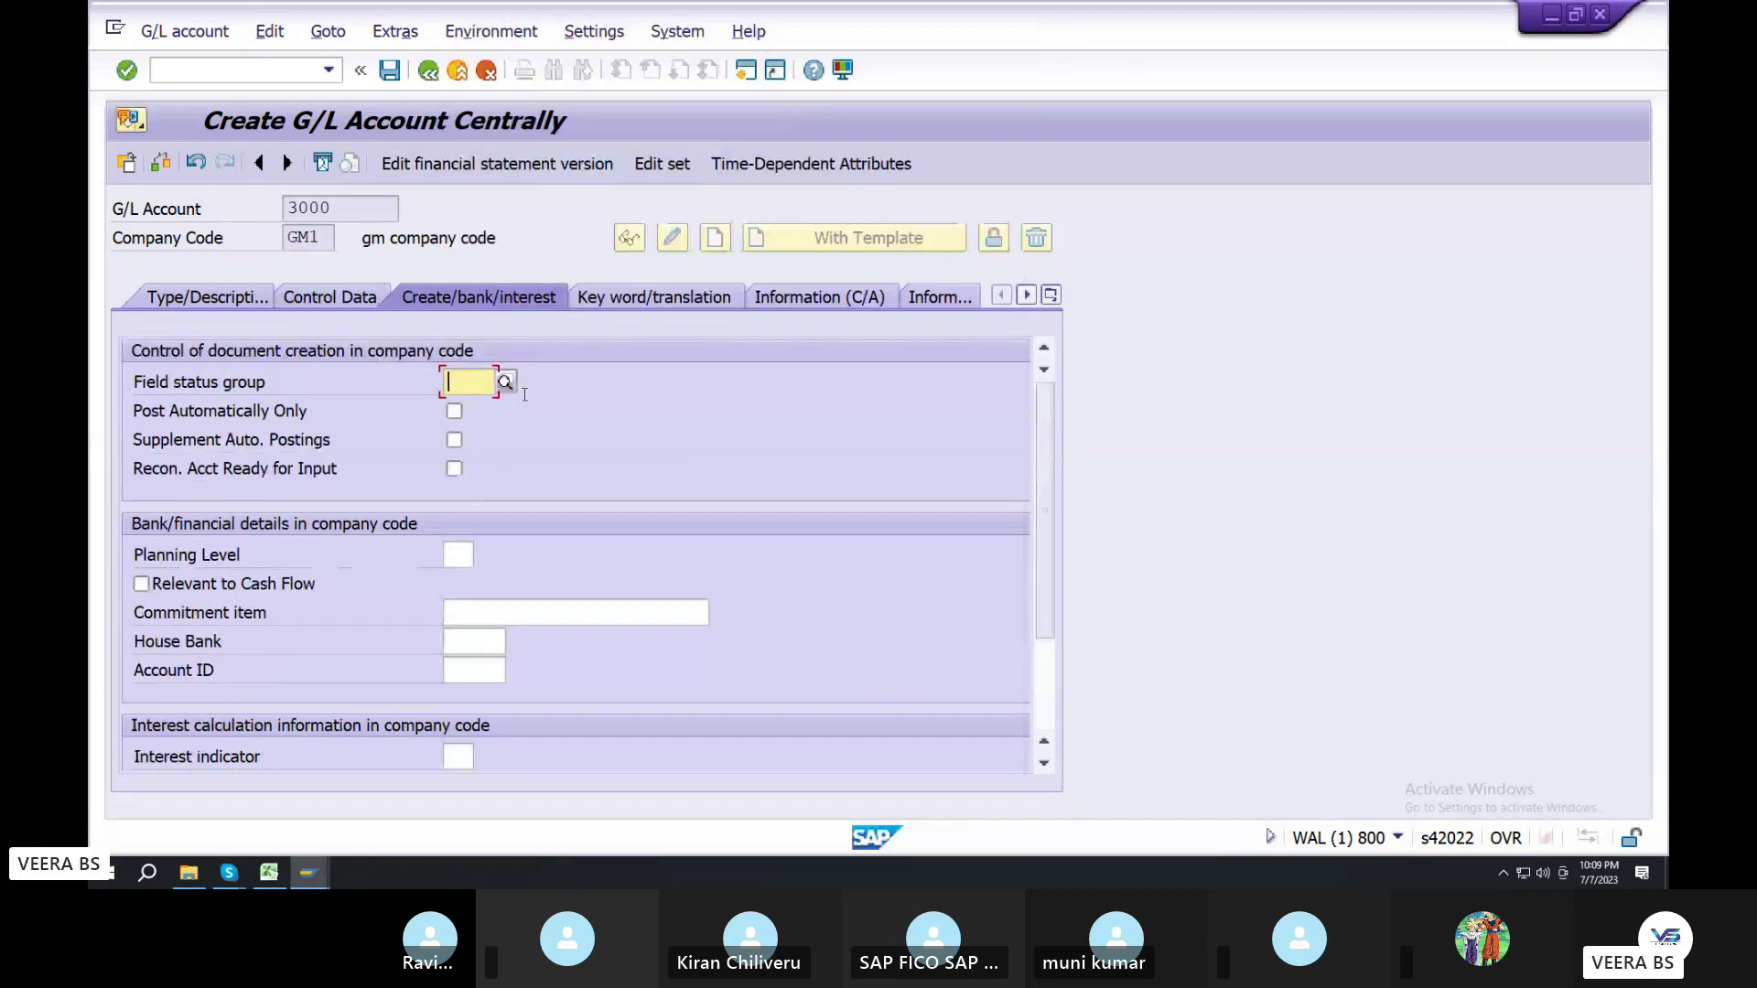
left_click(506, 382)
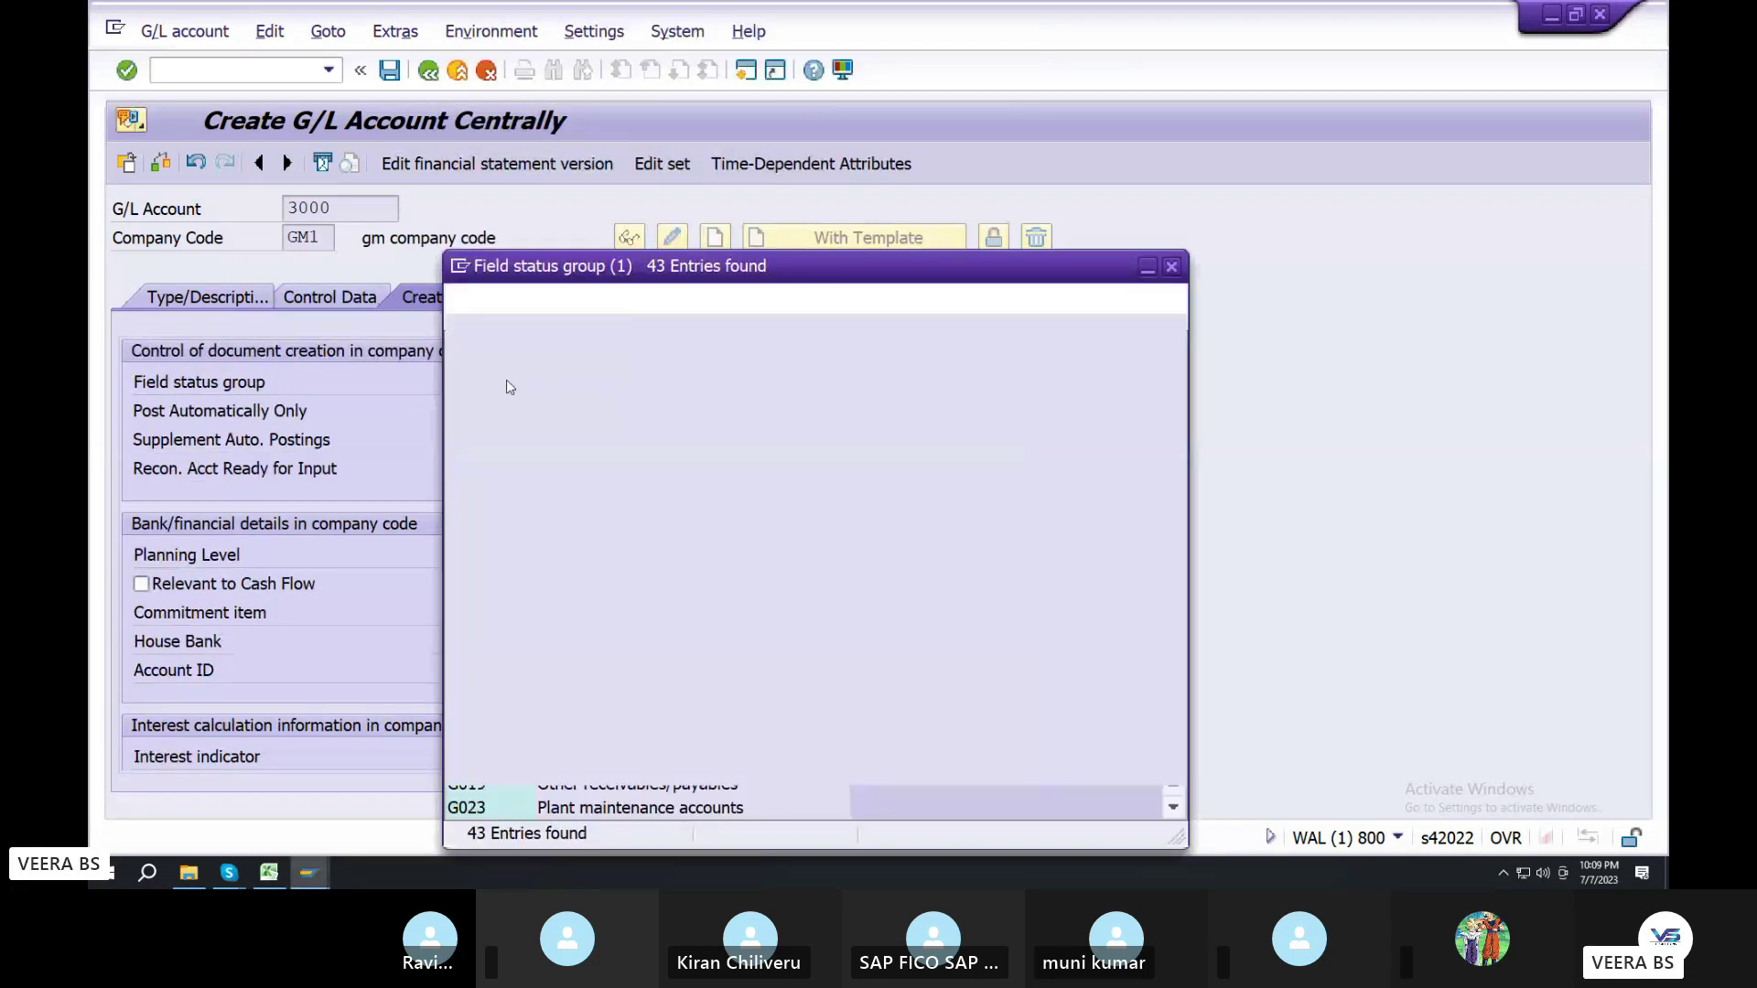
double_click(545, 462)
key("ctrl+s")
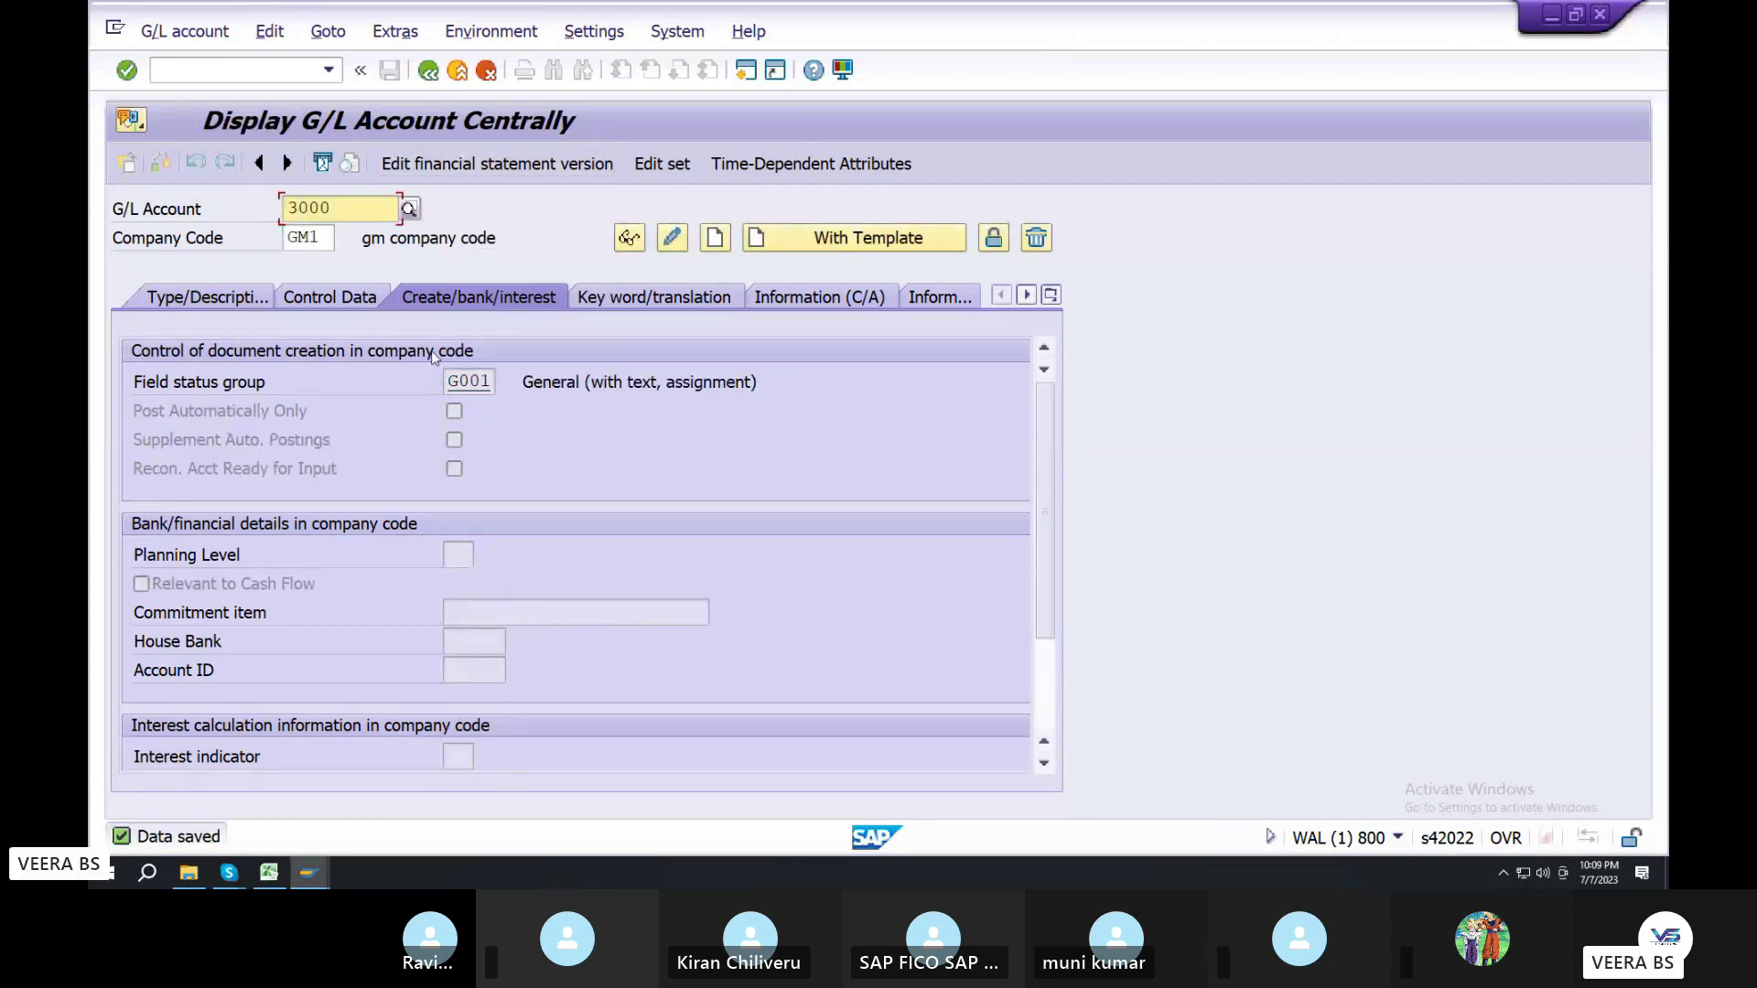
left_click(467, 296)
key("F4")
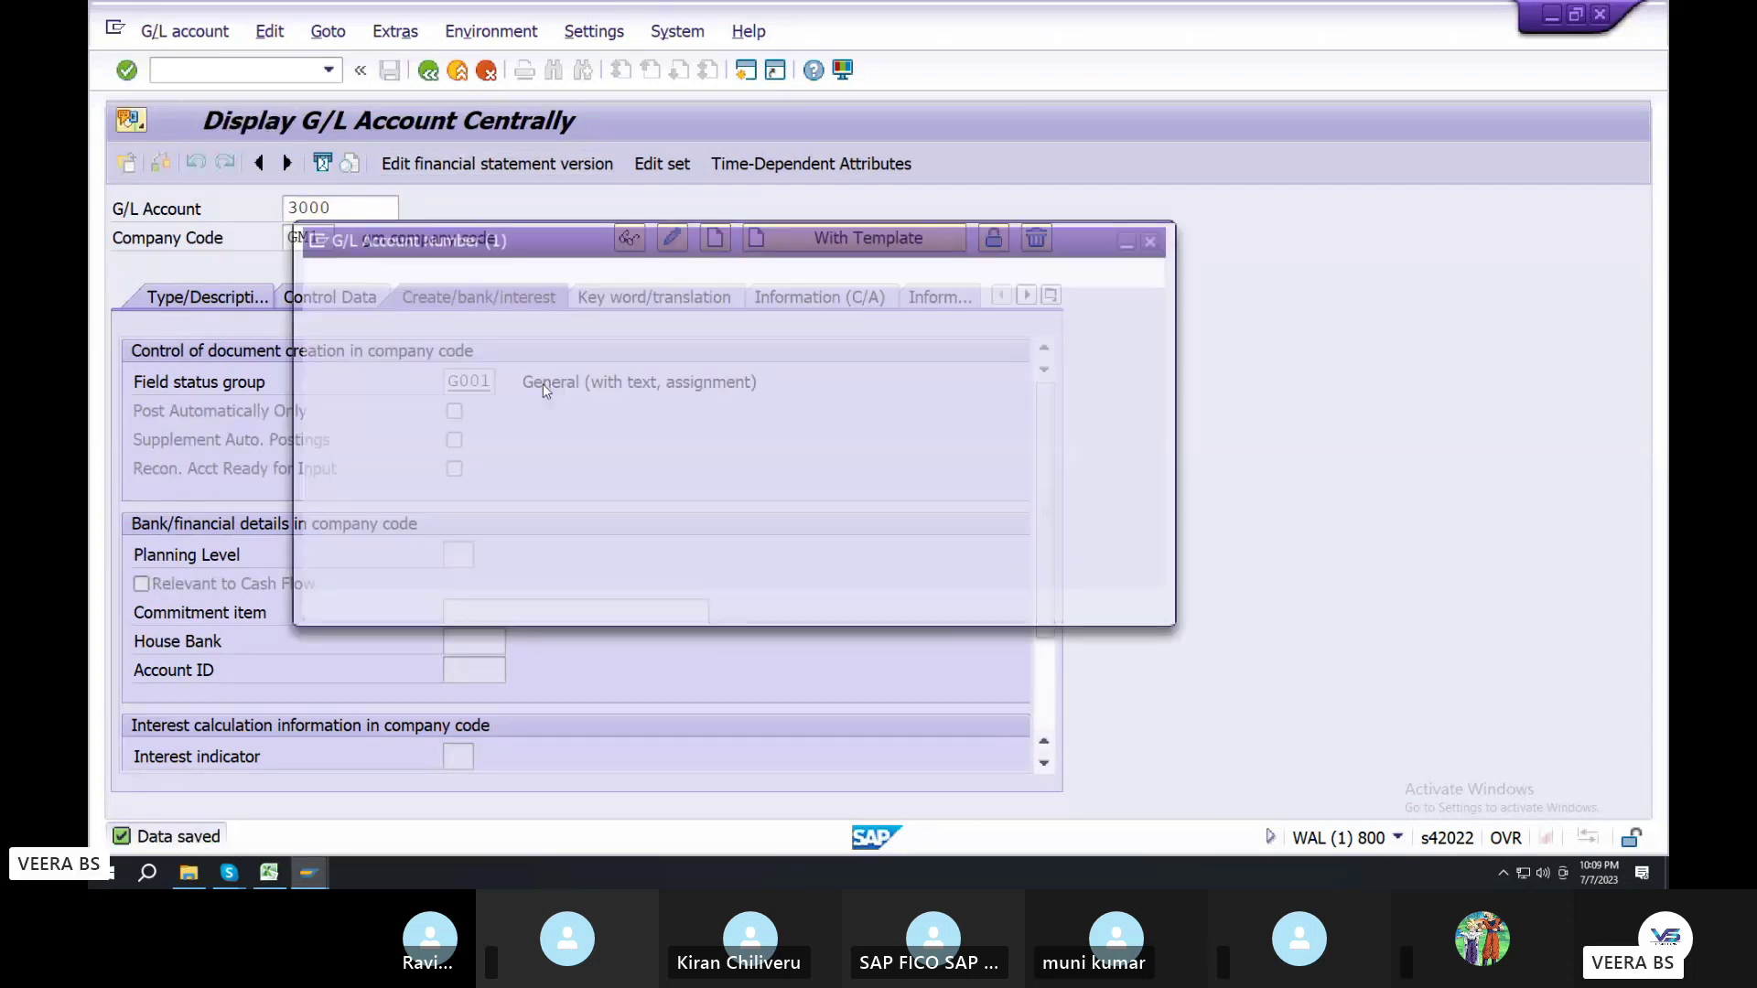
key("Return")
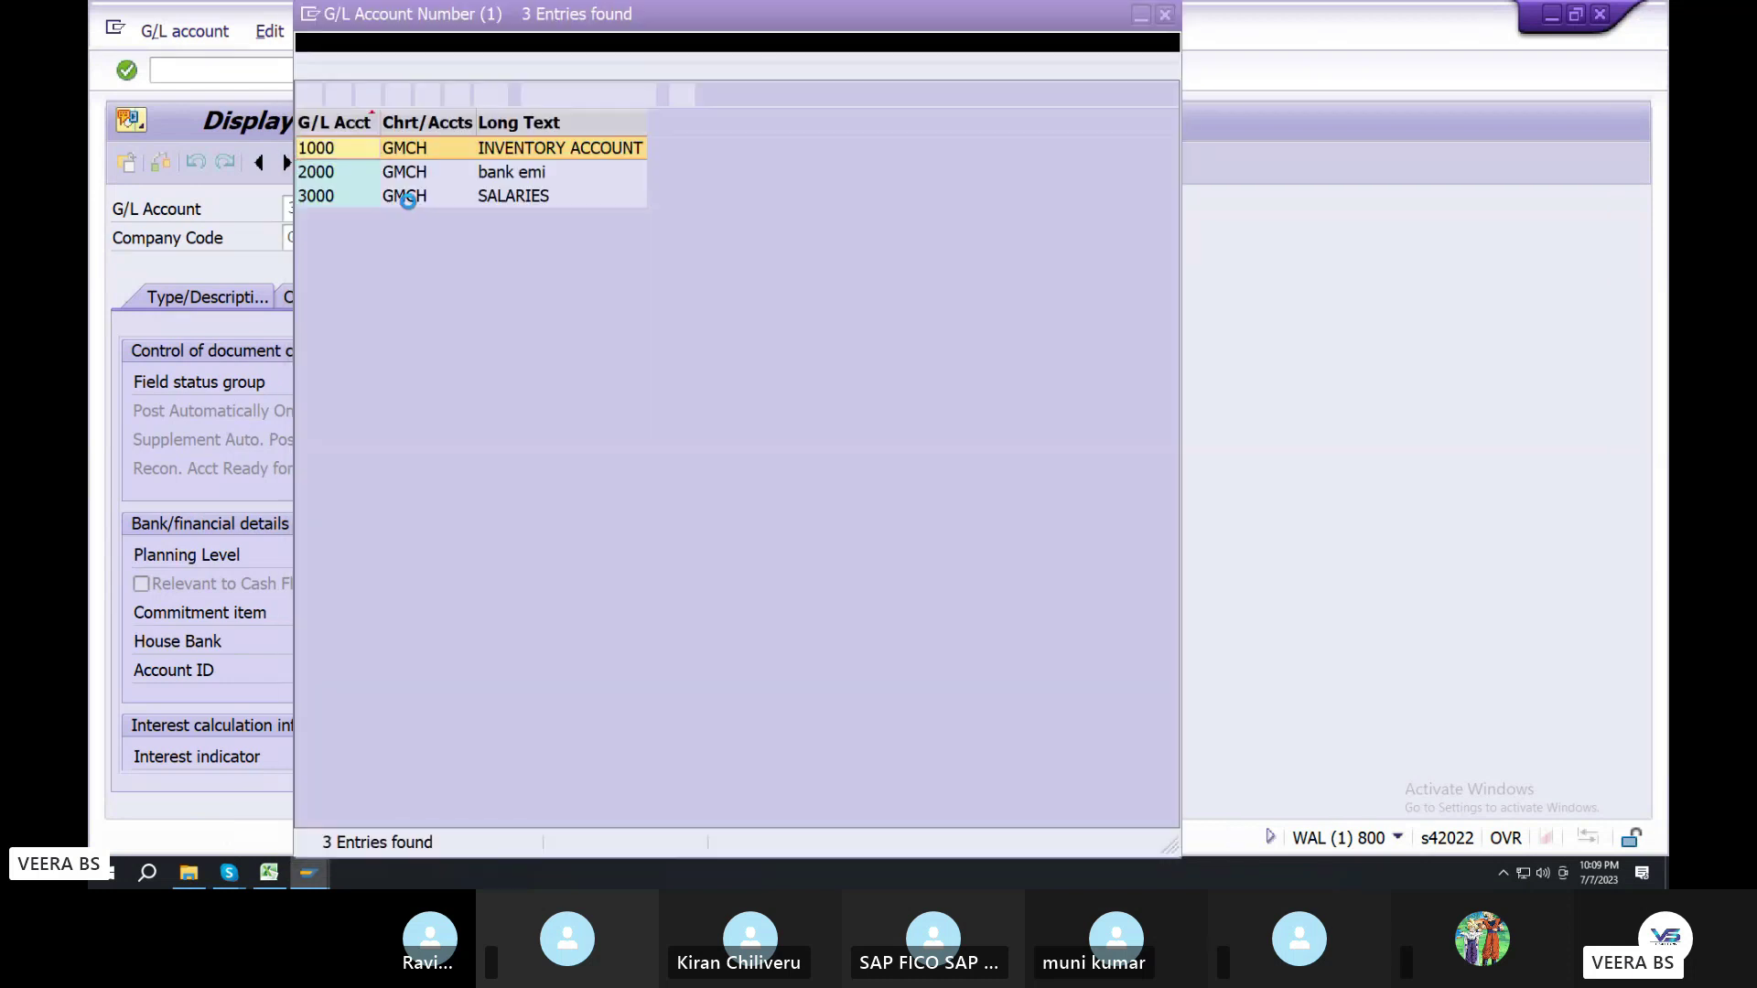
left_click(543, 153)
left_click(488, 175)
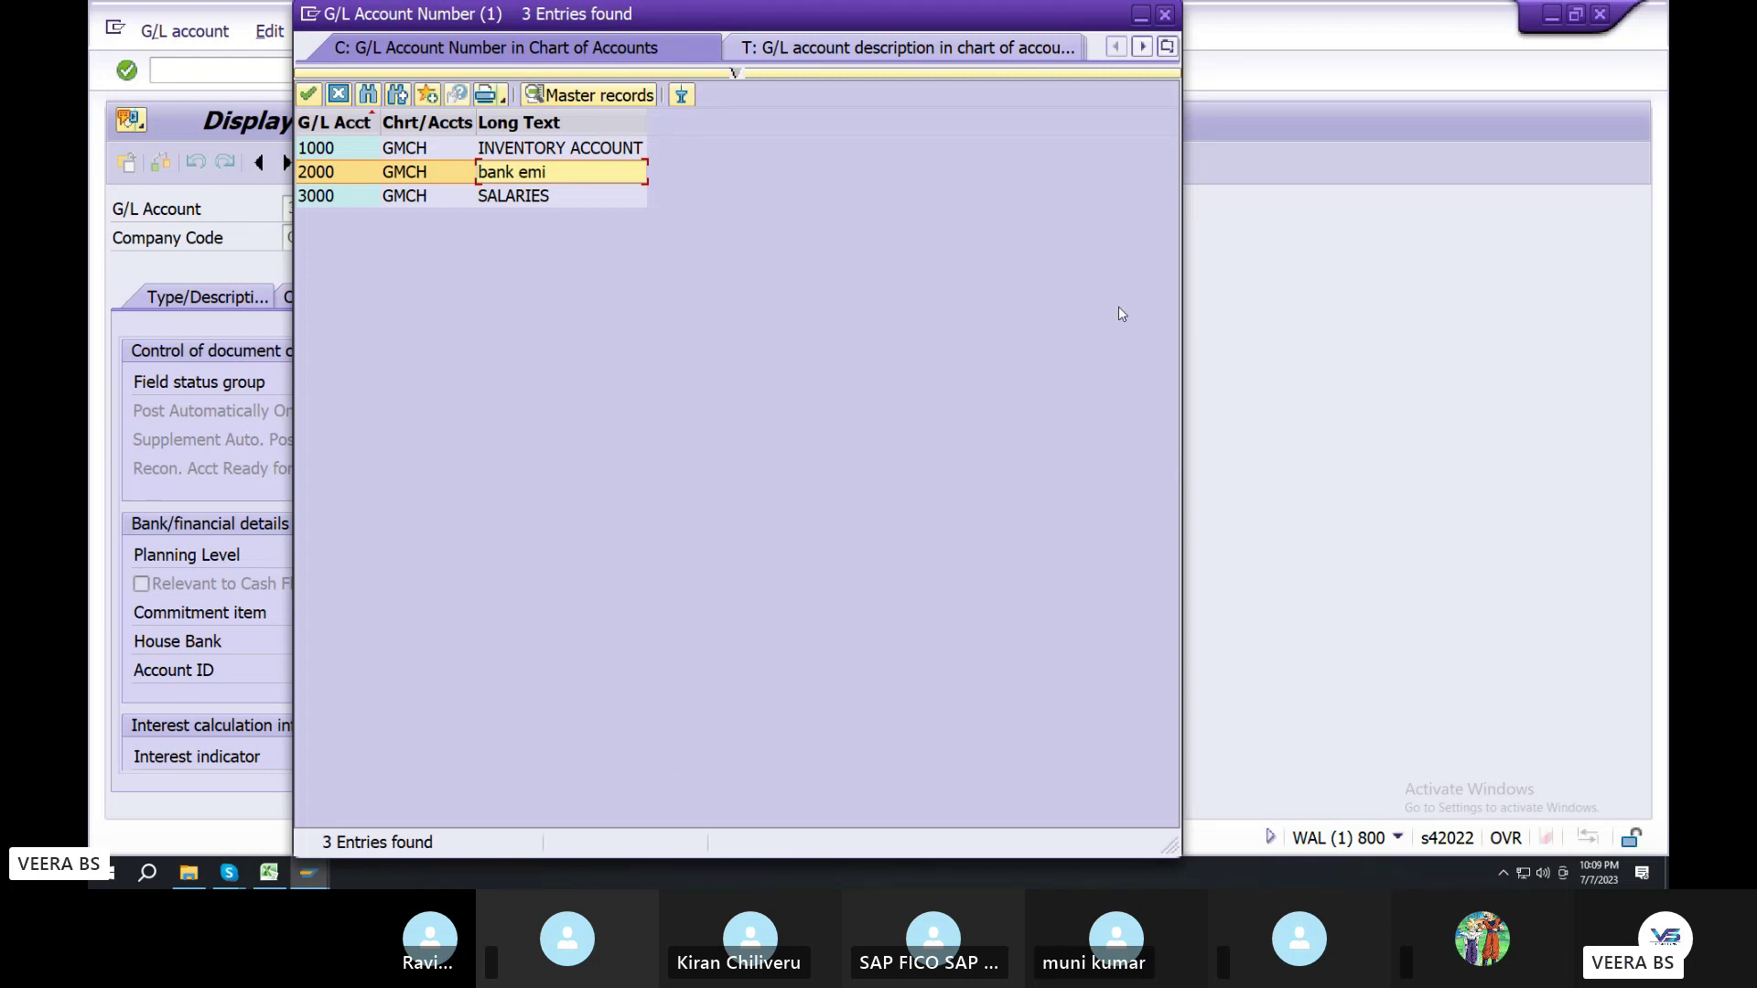
left_click(1164, 14)
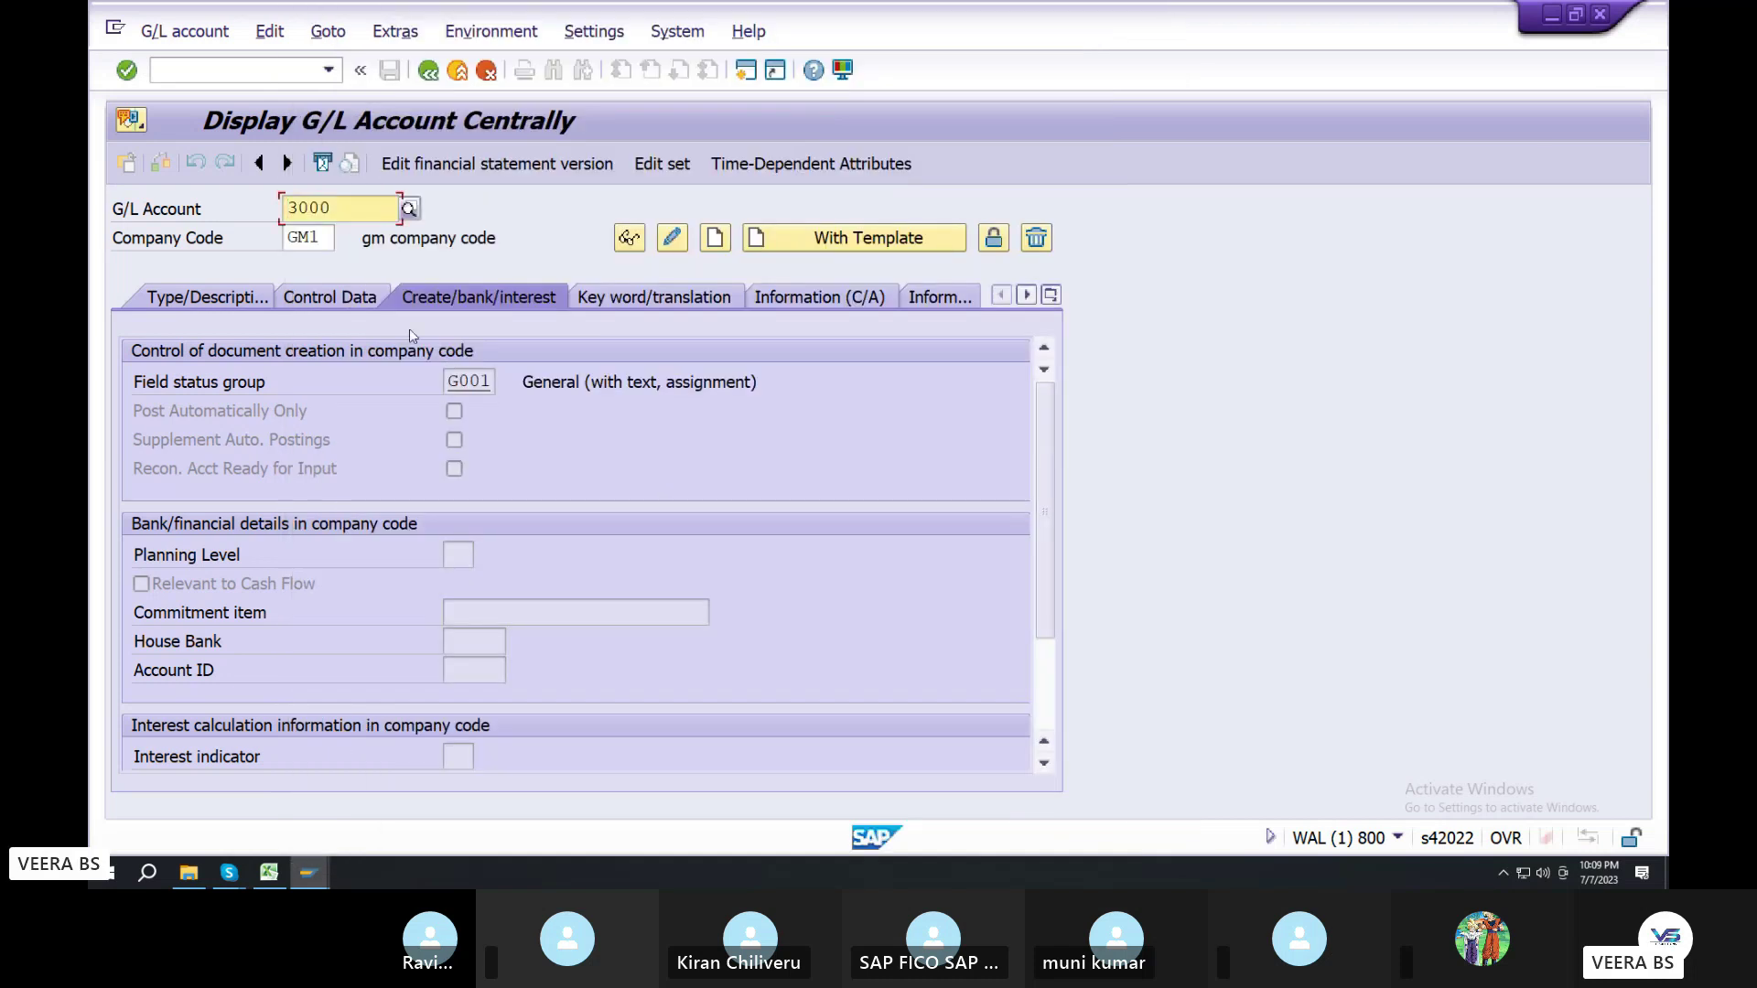
left_click_drag(349, 211, 90, 224)
Create account 4000 as Nonoperating Expense or Income in account group INC
type("4000")
left_click(171, 36)
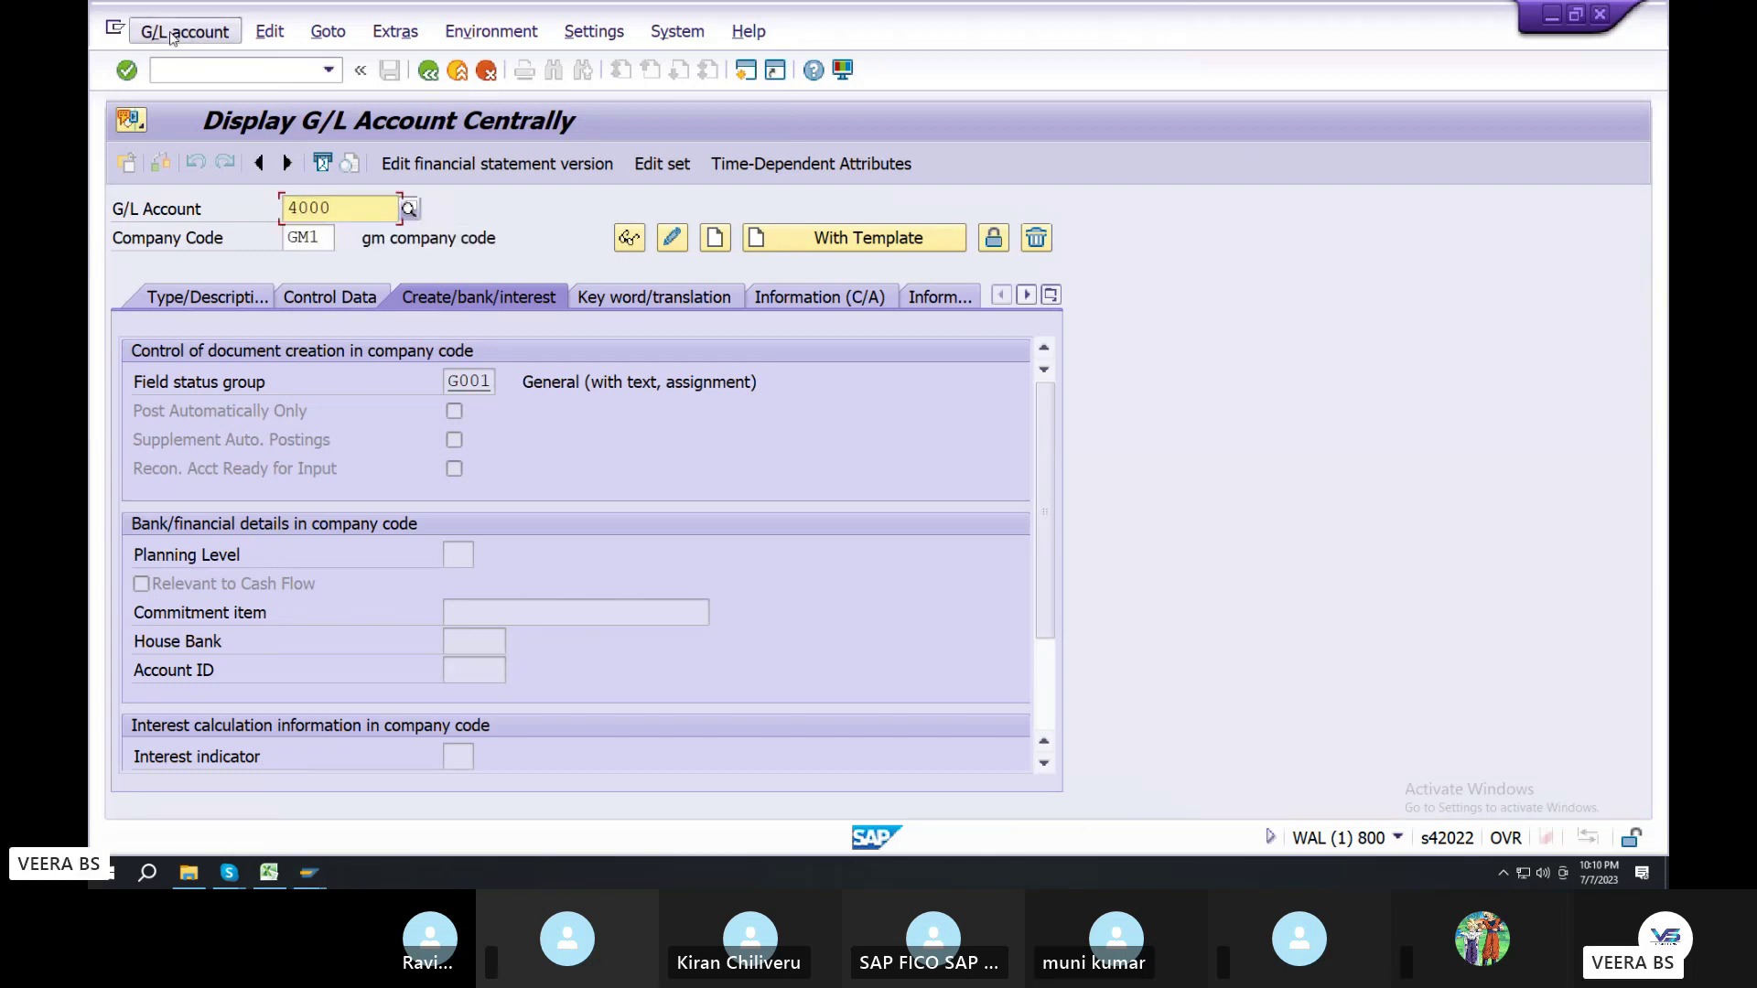
left_click(174, 91)
left_click(209, 297)
left_click(762, 383)
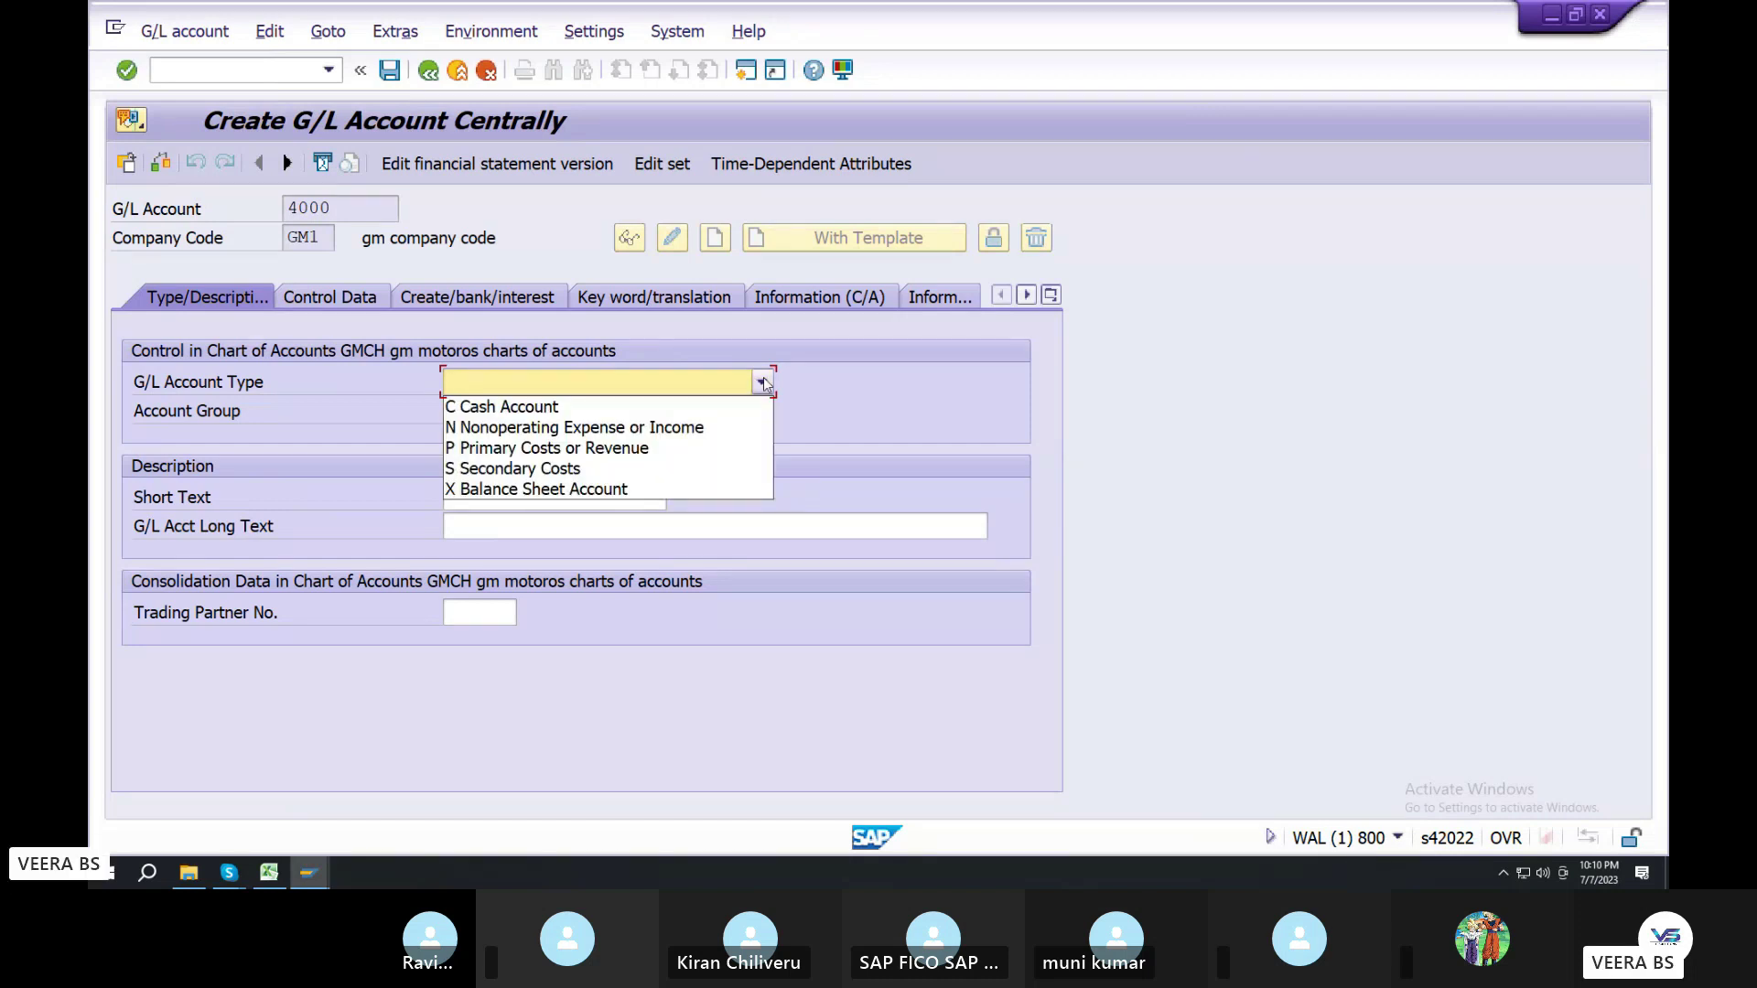
left_click(666, 428)
left_click(655, 410)
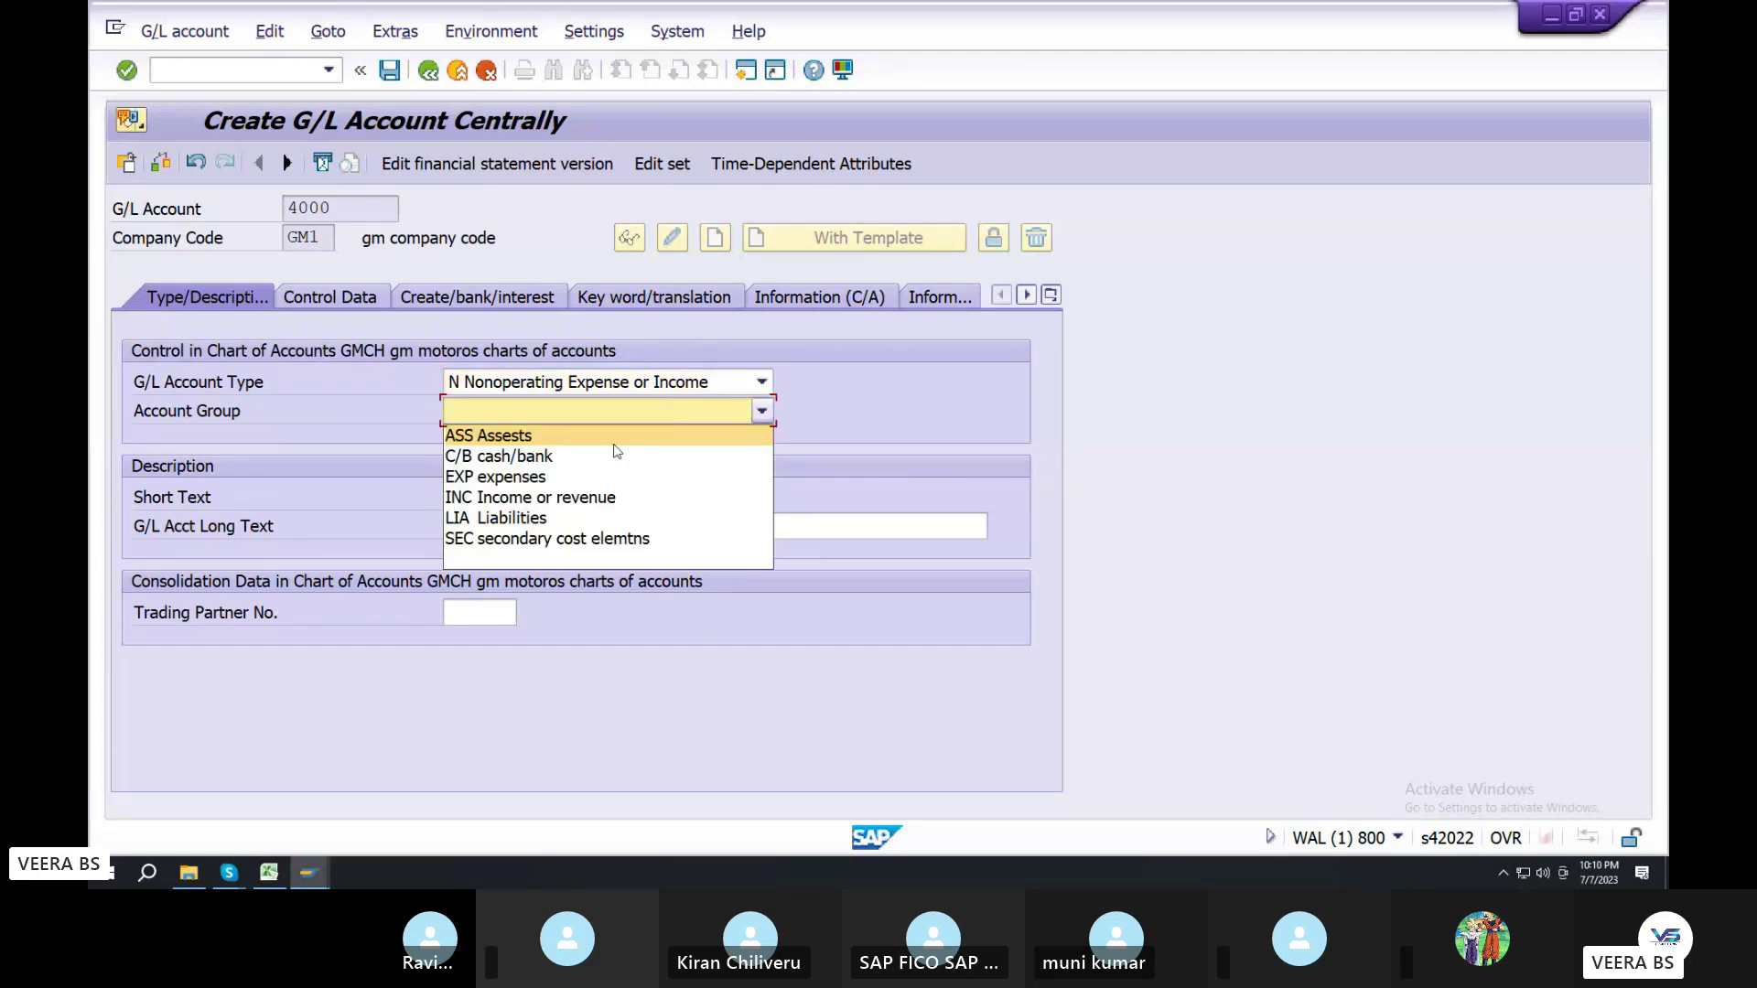
left_click(518, 497)
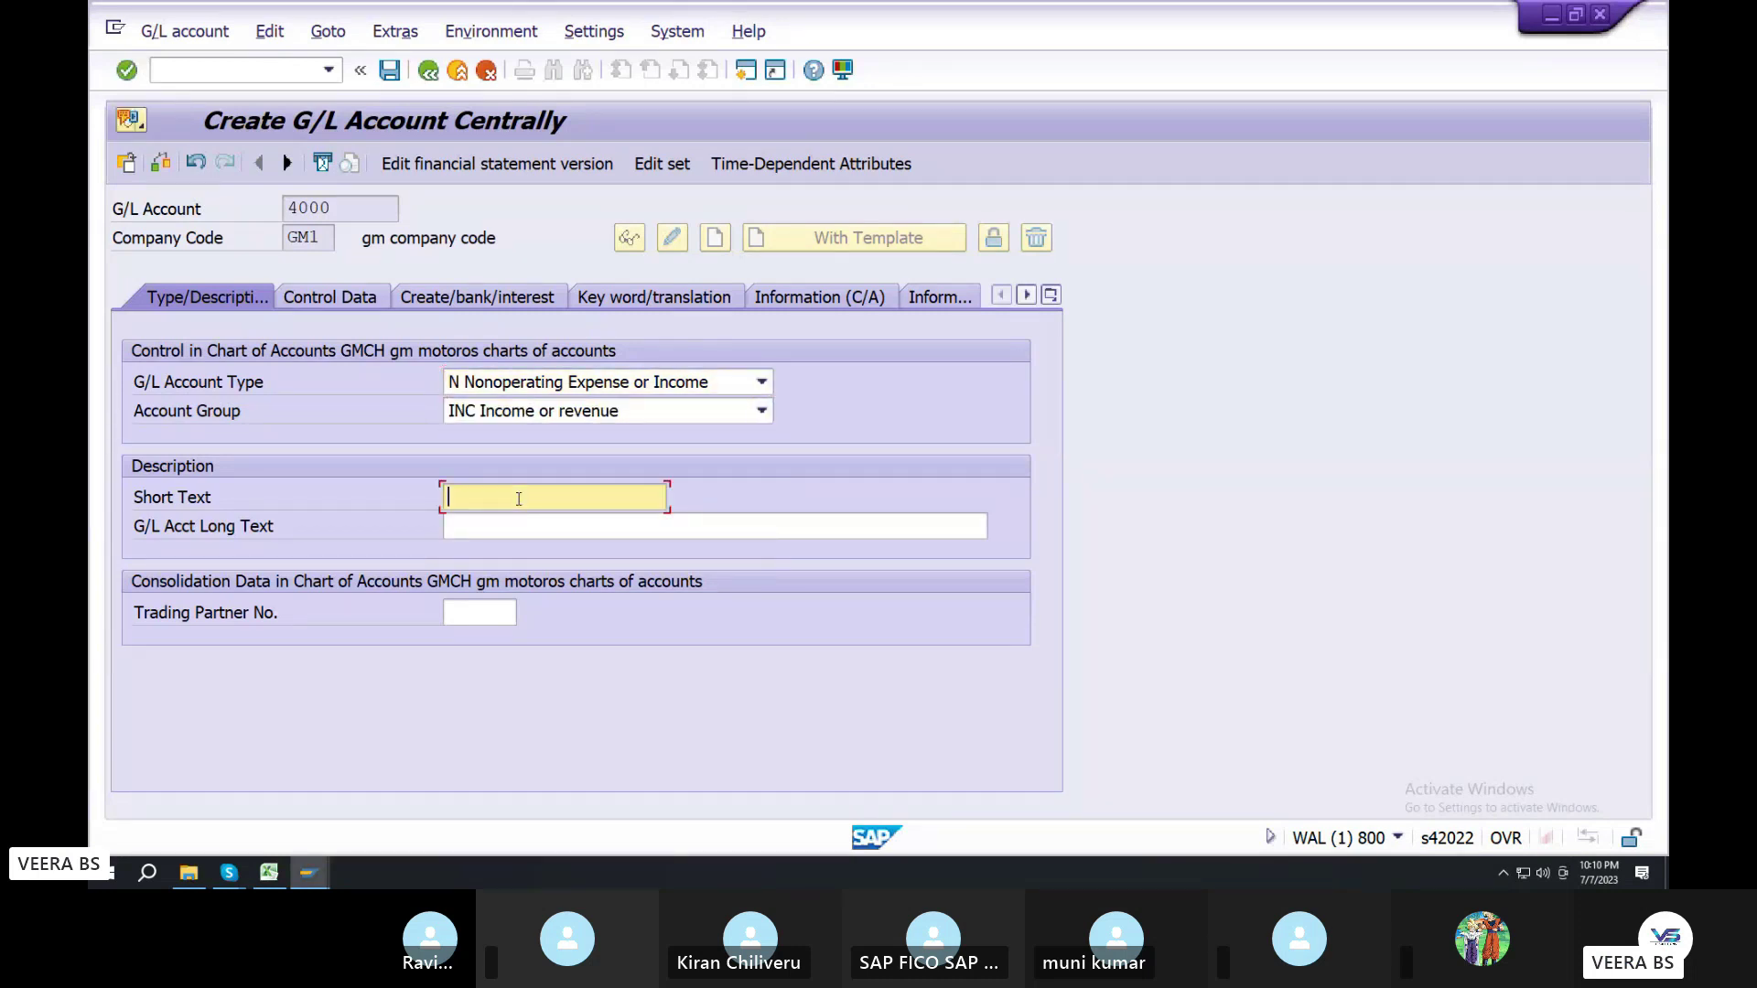
Enter the short text 'interst received', correcting the typos
type("r")
key("BackSpace")
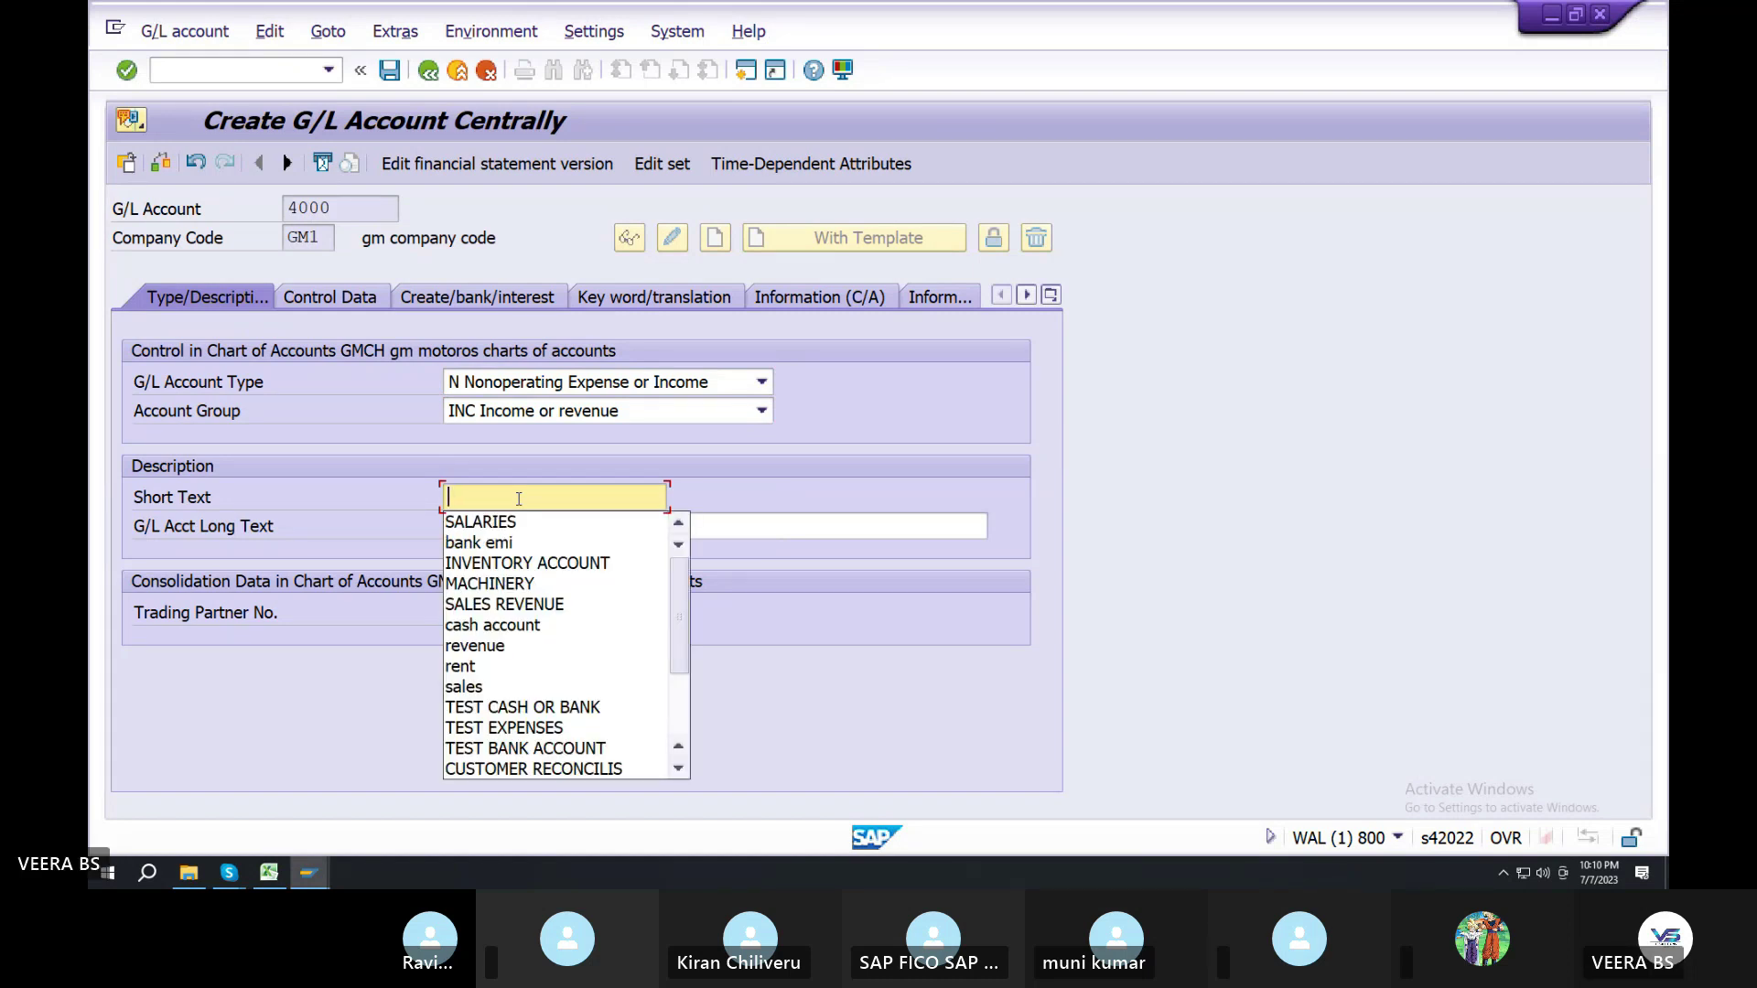
type("in")
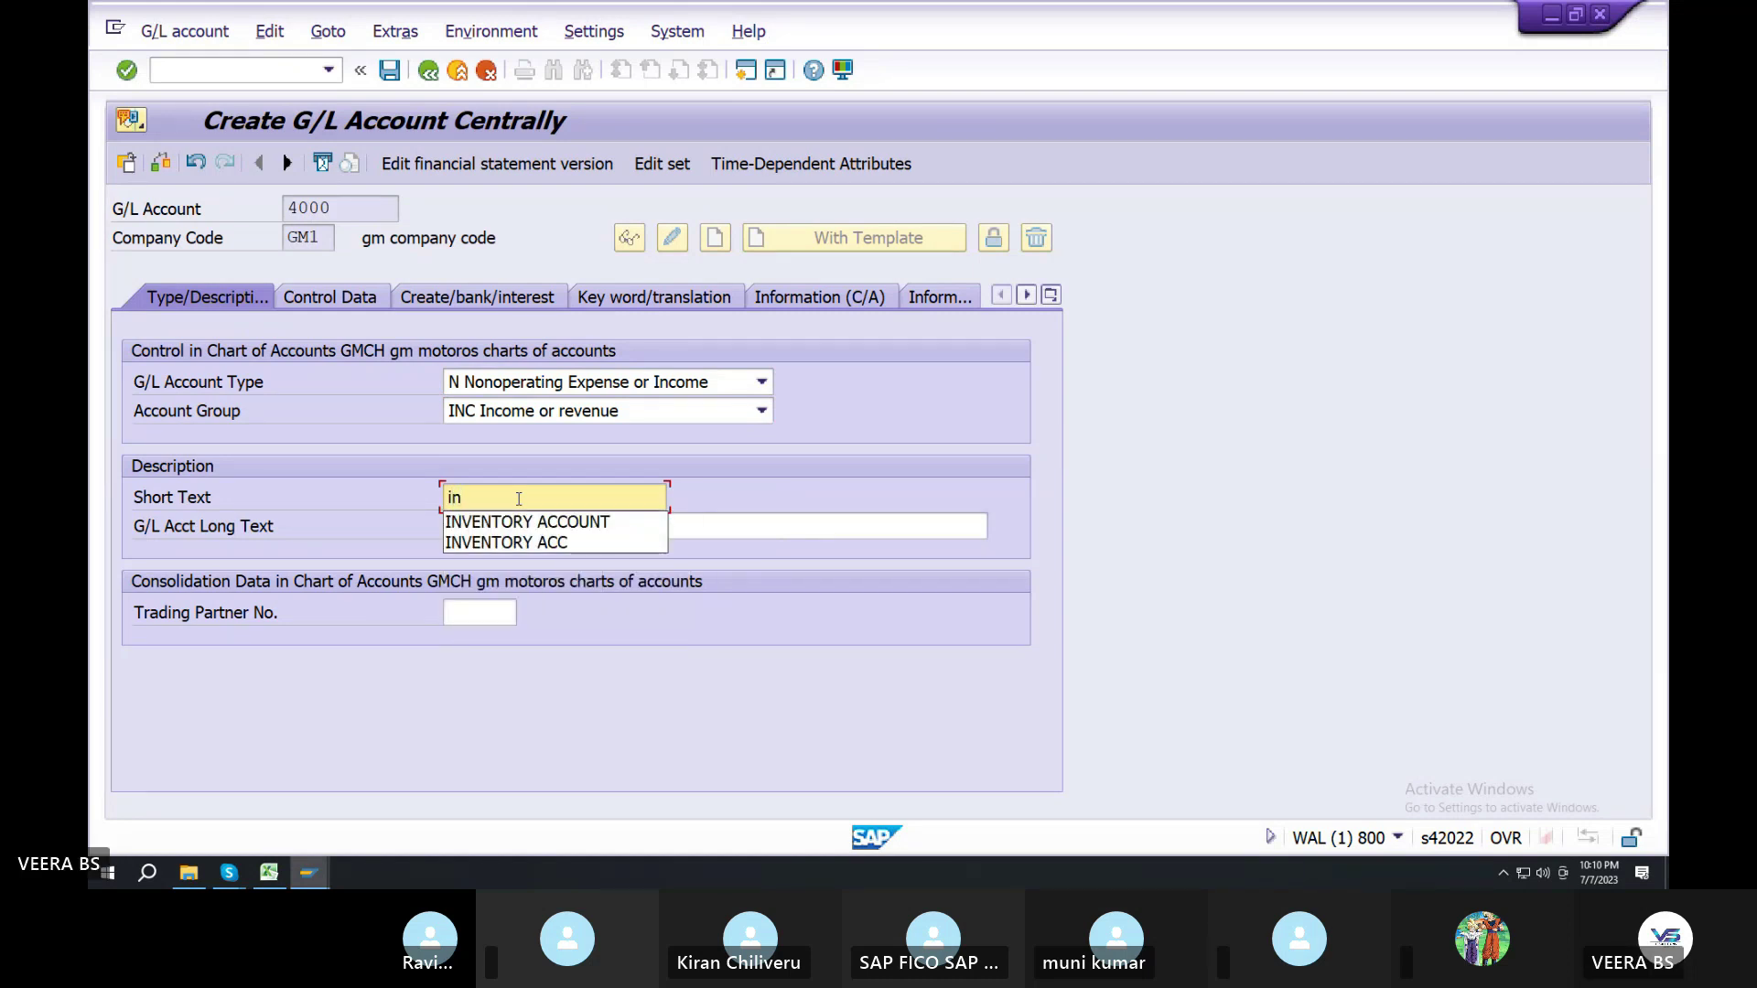
type("test")
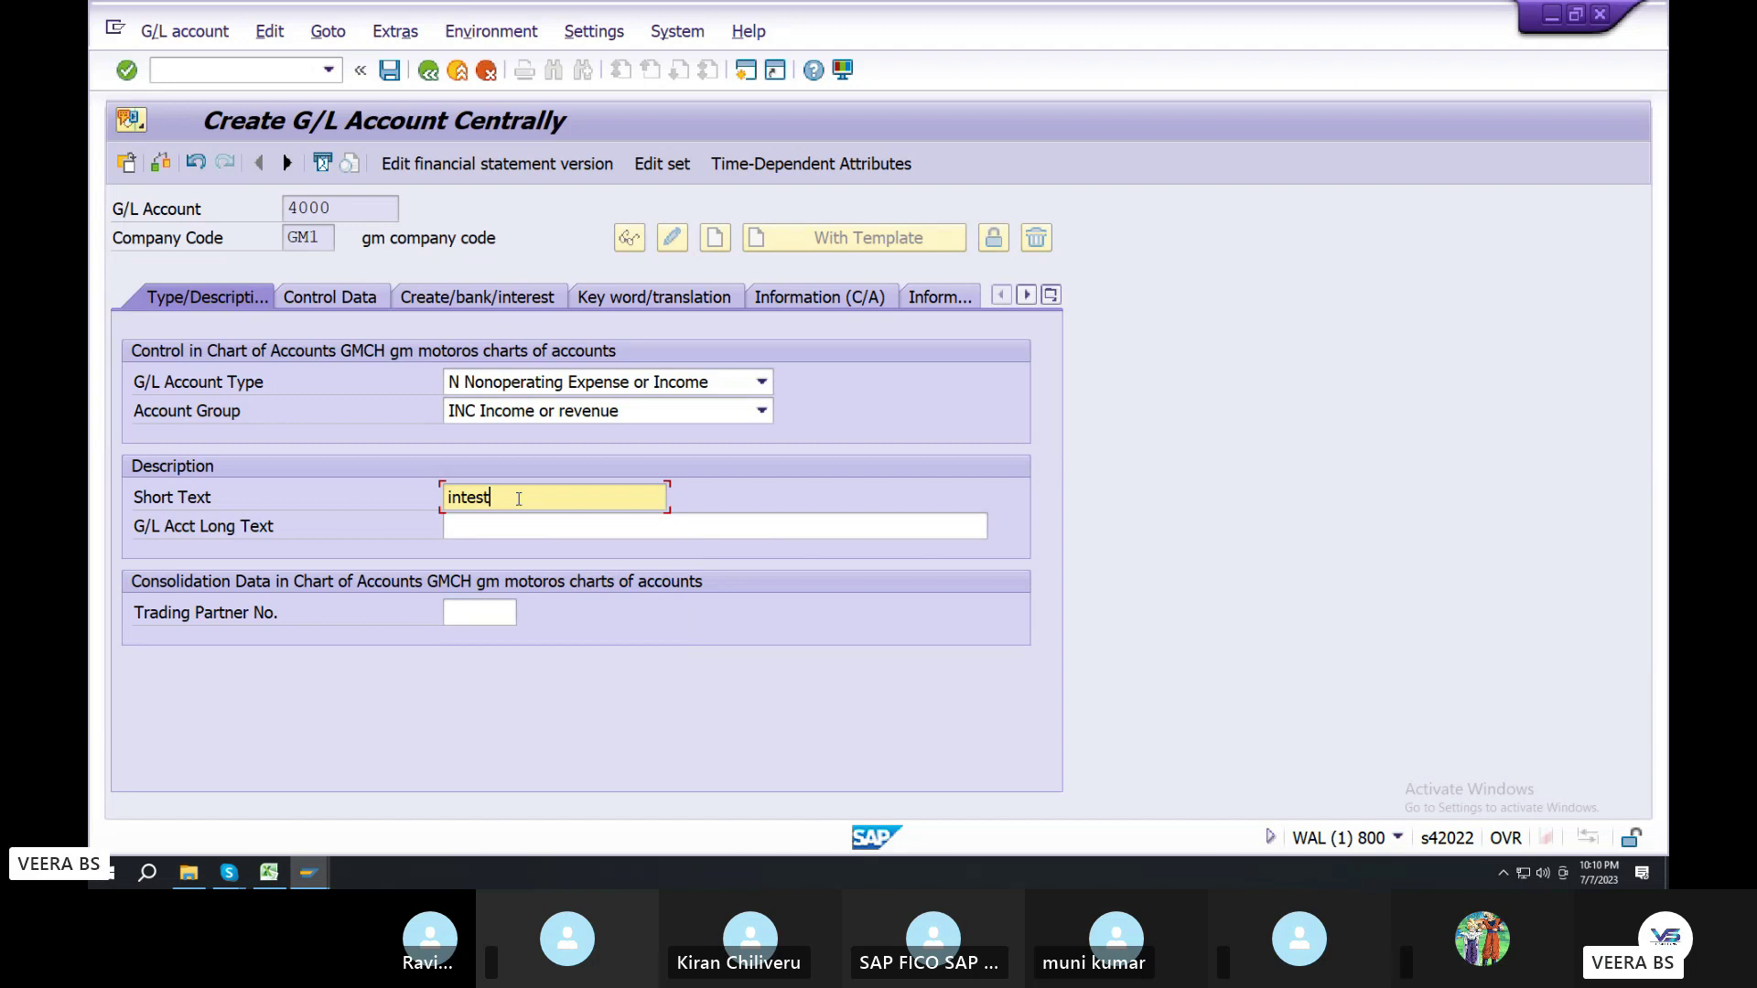
type(" recve")
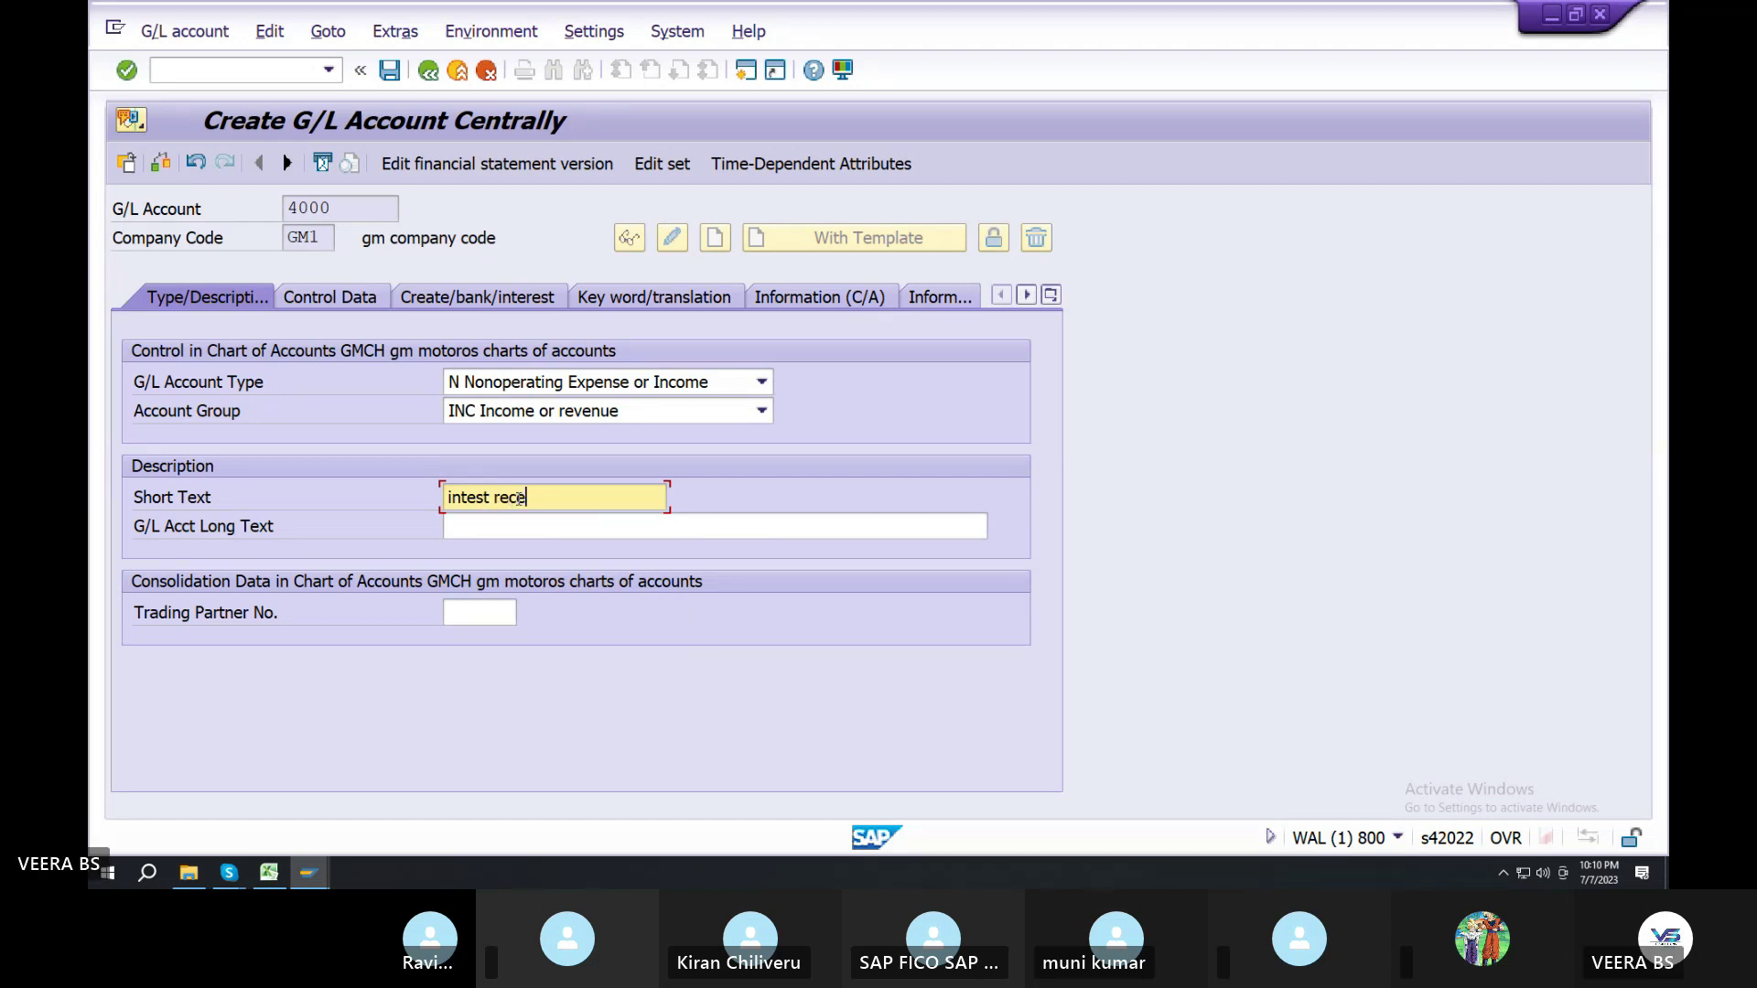
type("ived")
key("Tab")
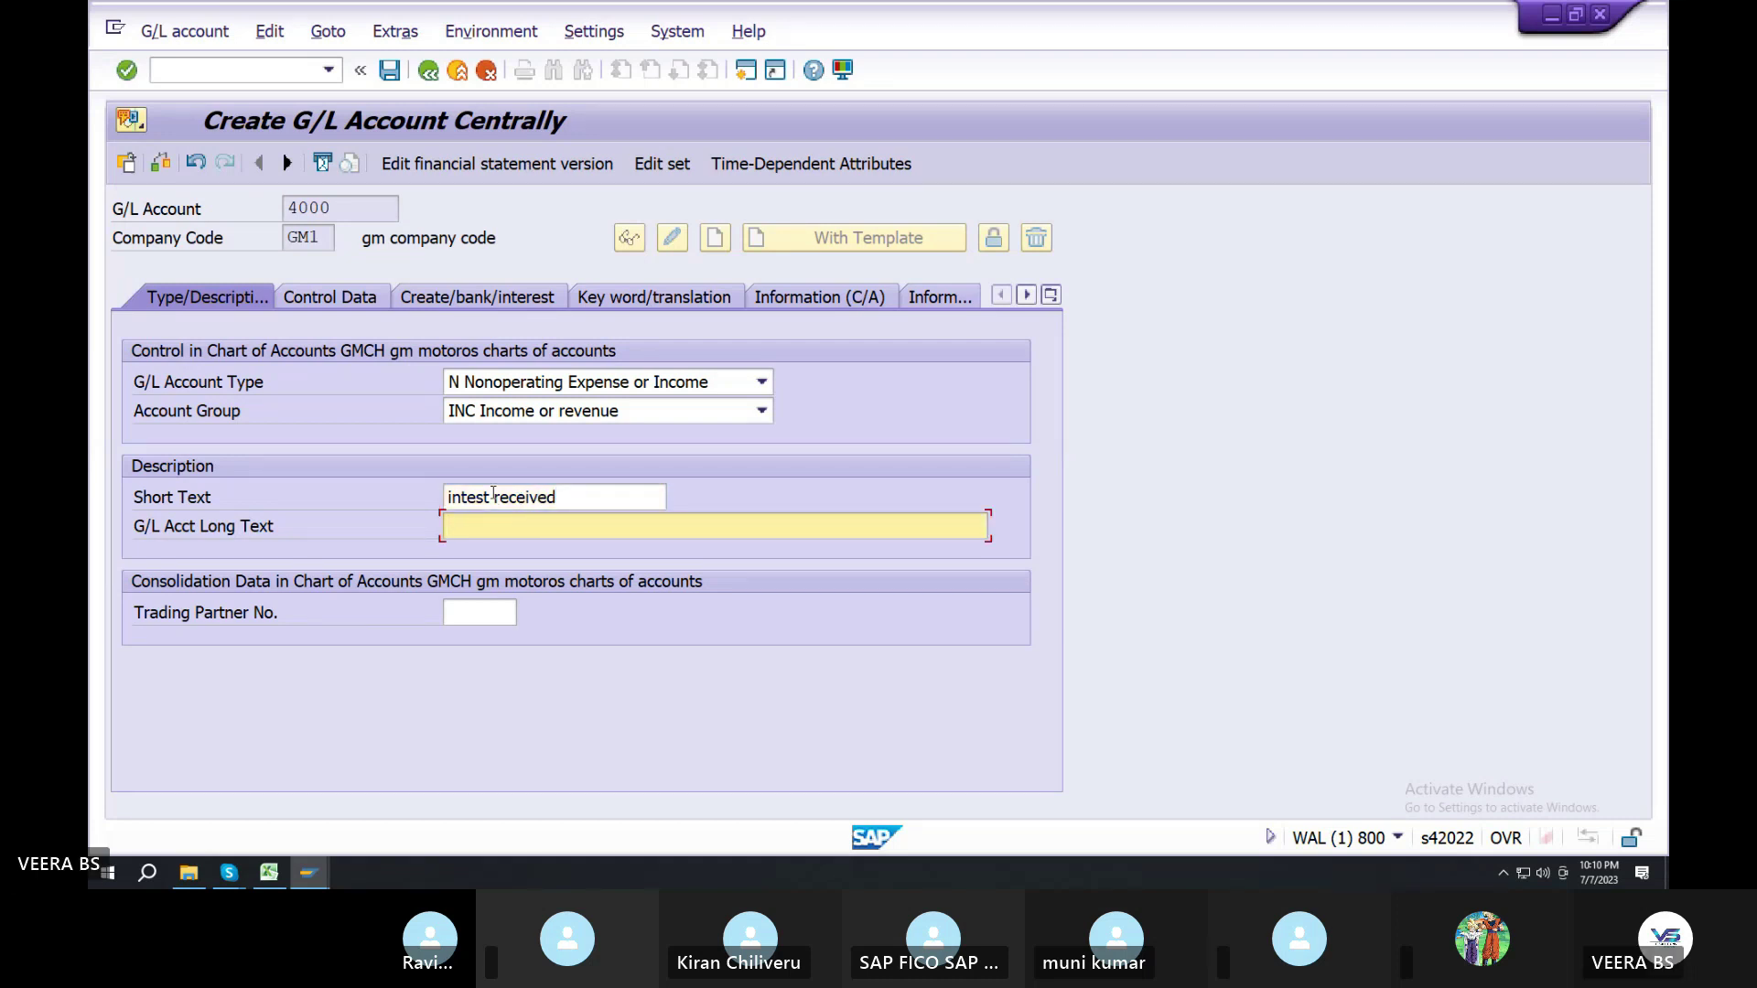
left_click(476, 497)
type("rst")
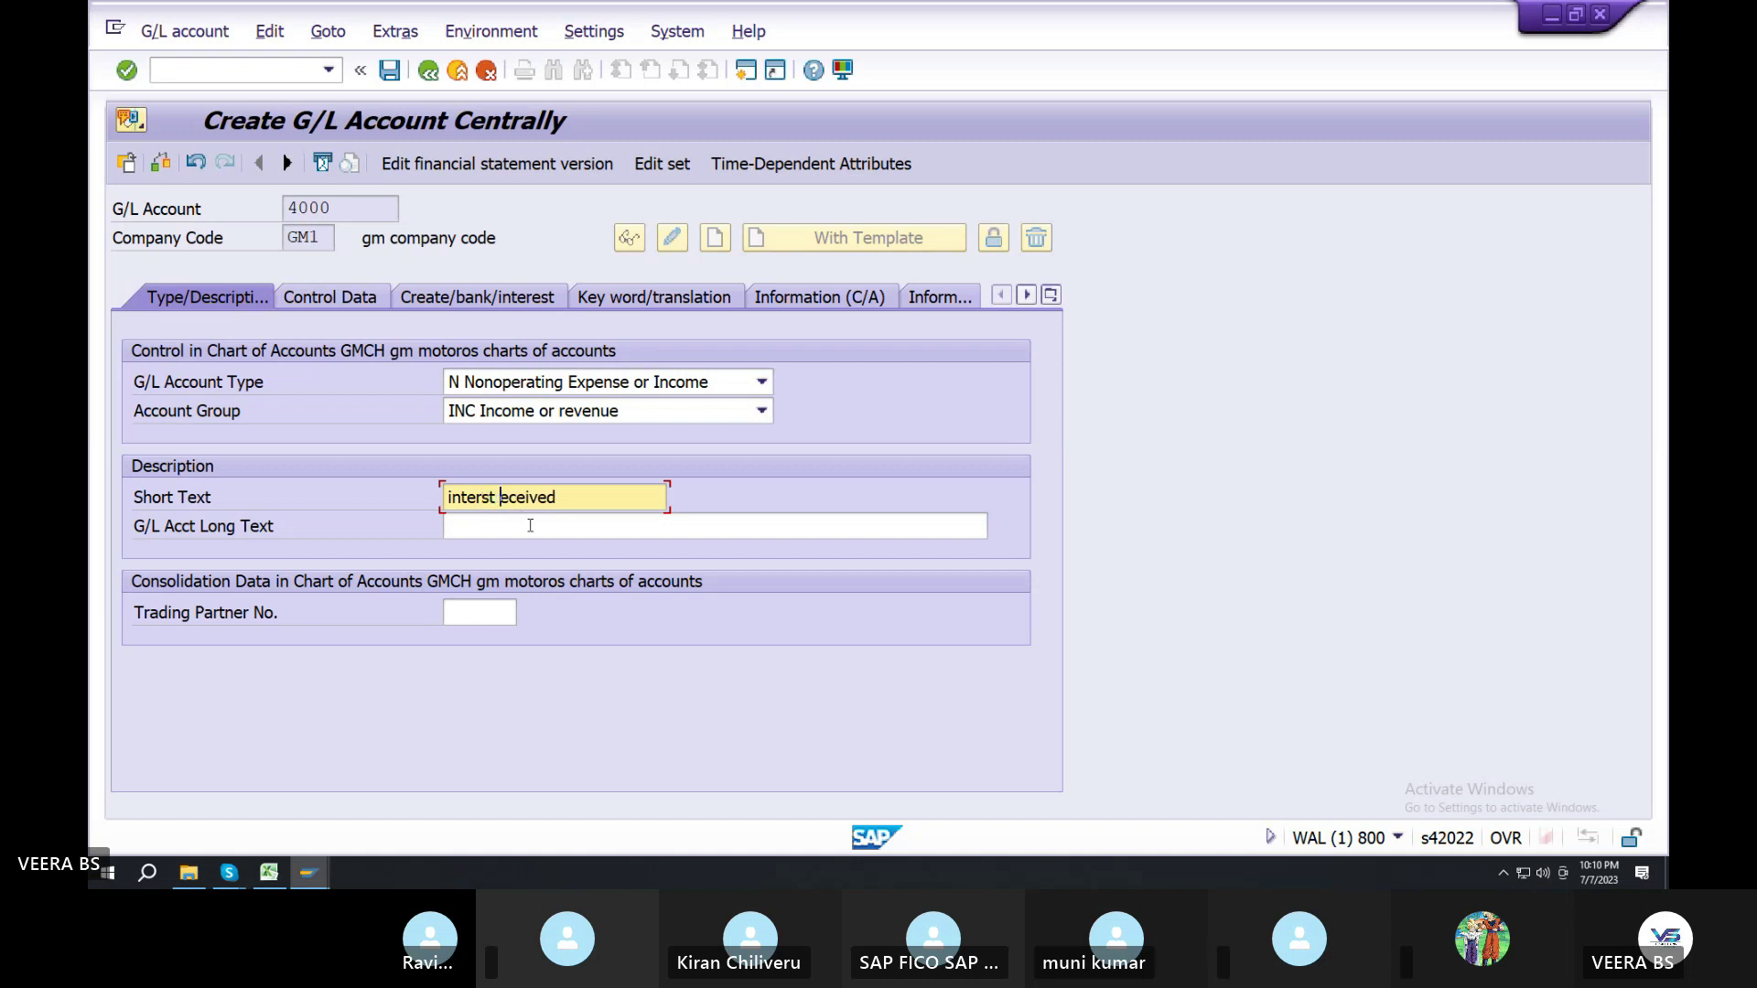
type(" receiv")
key("BackSpace")
key("BackSpace")
type("ived")
Enter the long text 'interst recived'
left_click(530, 529)
type("interst receive")
key("BackSpace")
key("BackSpace")
key("BackSpace")
key("BackSpace")
key("BackSpace")
key("BackSpace")
type("ecive")
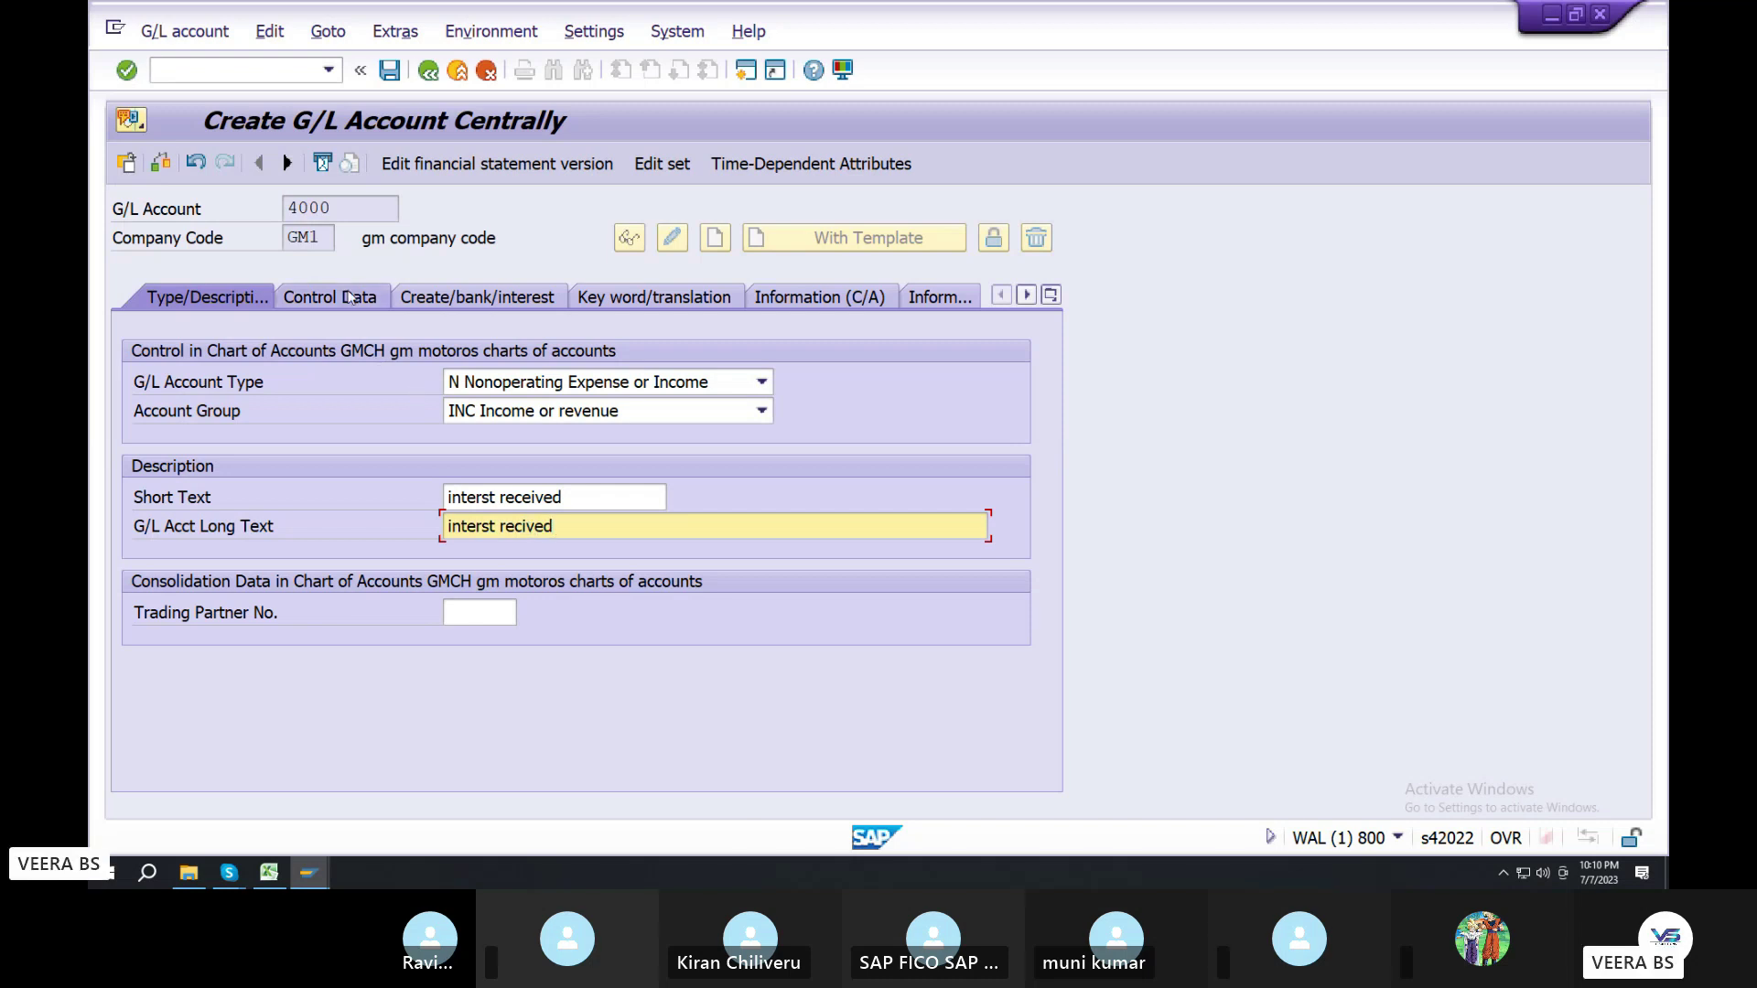
left_click(348, 296)
Set the sort key of account 4000 to 001 Posting date
left_click(454, 383)
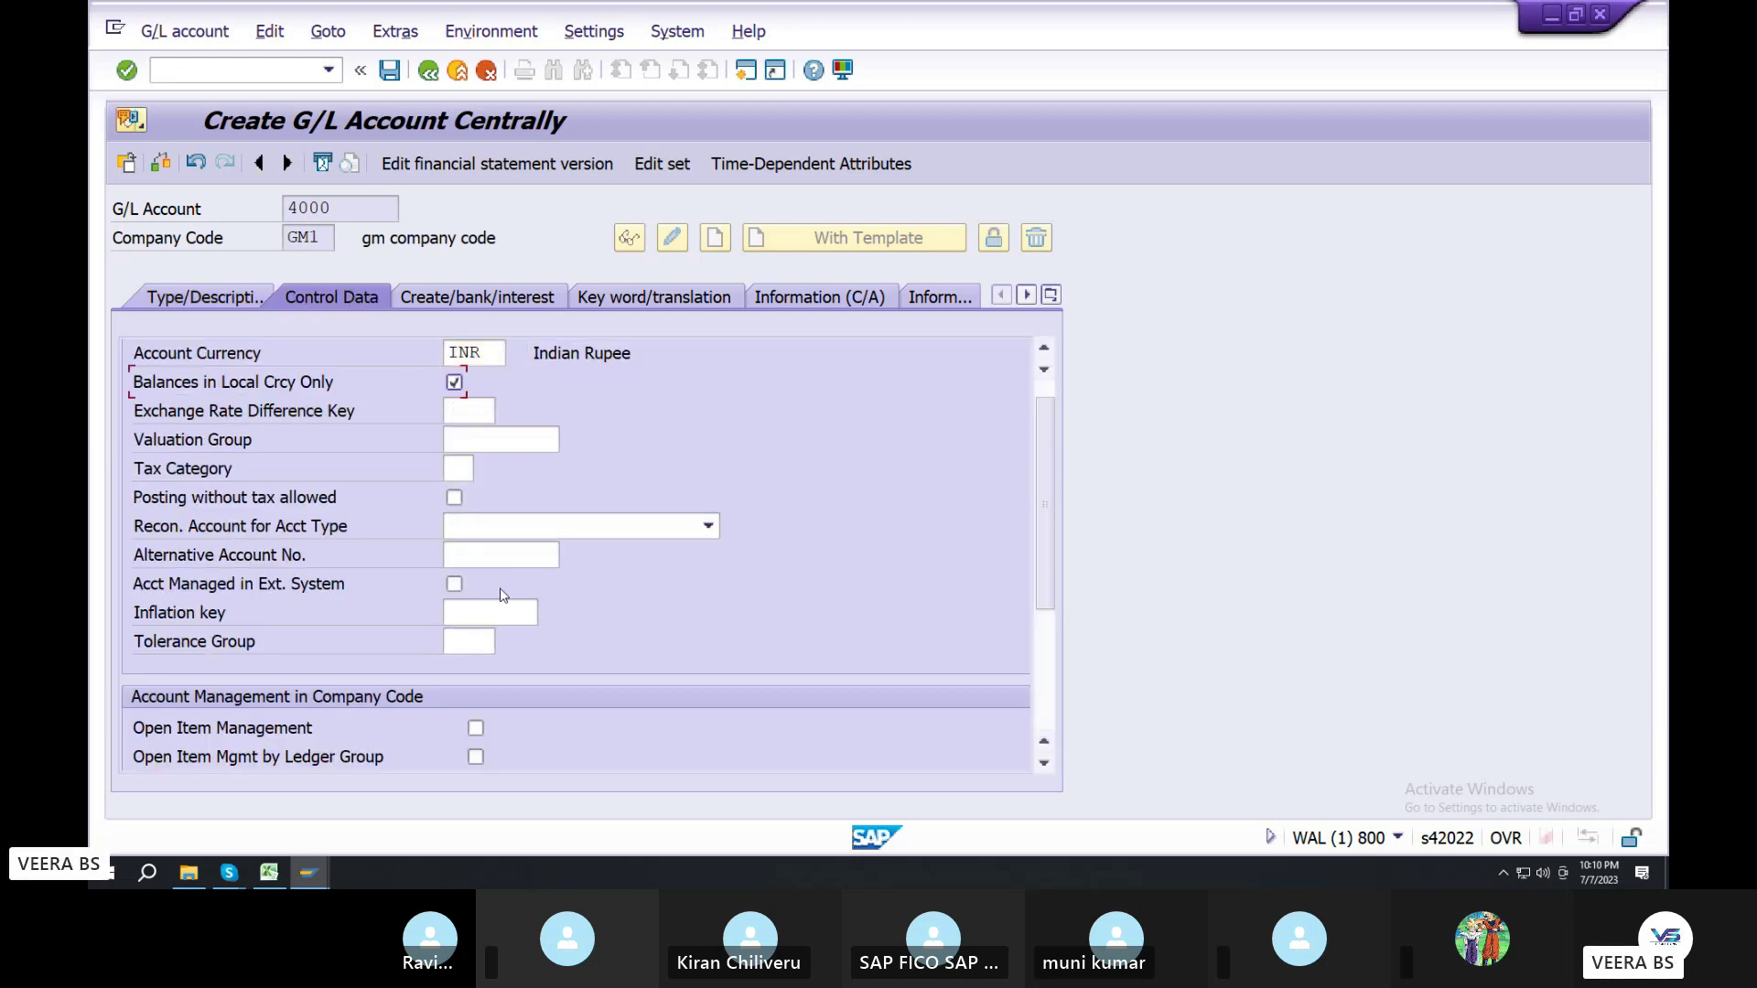
scroll(475, 632, "down", 2)
left_click(462, 615)
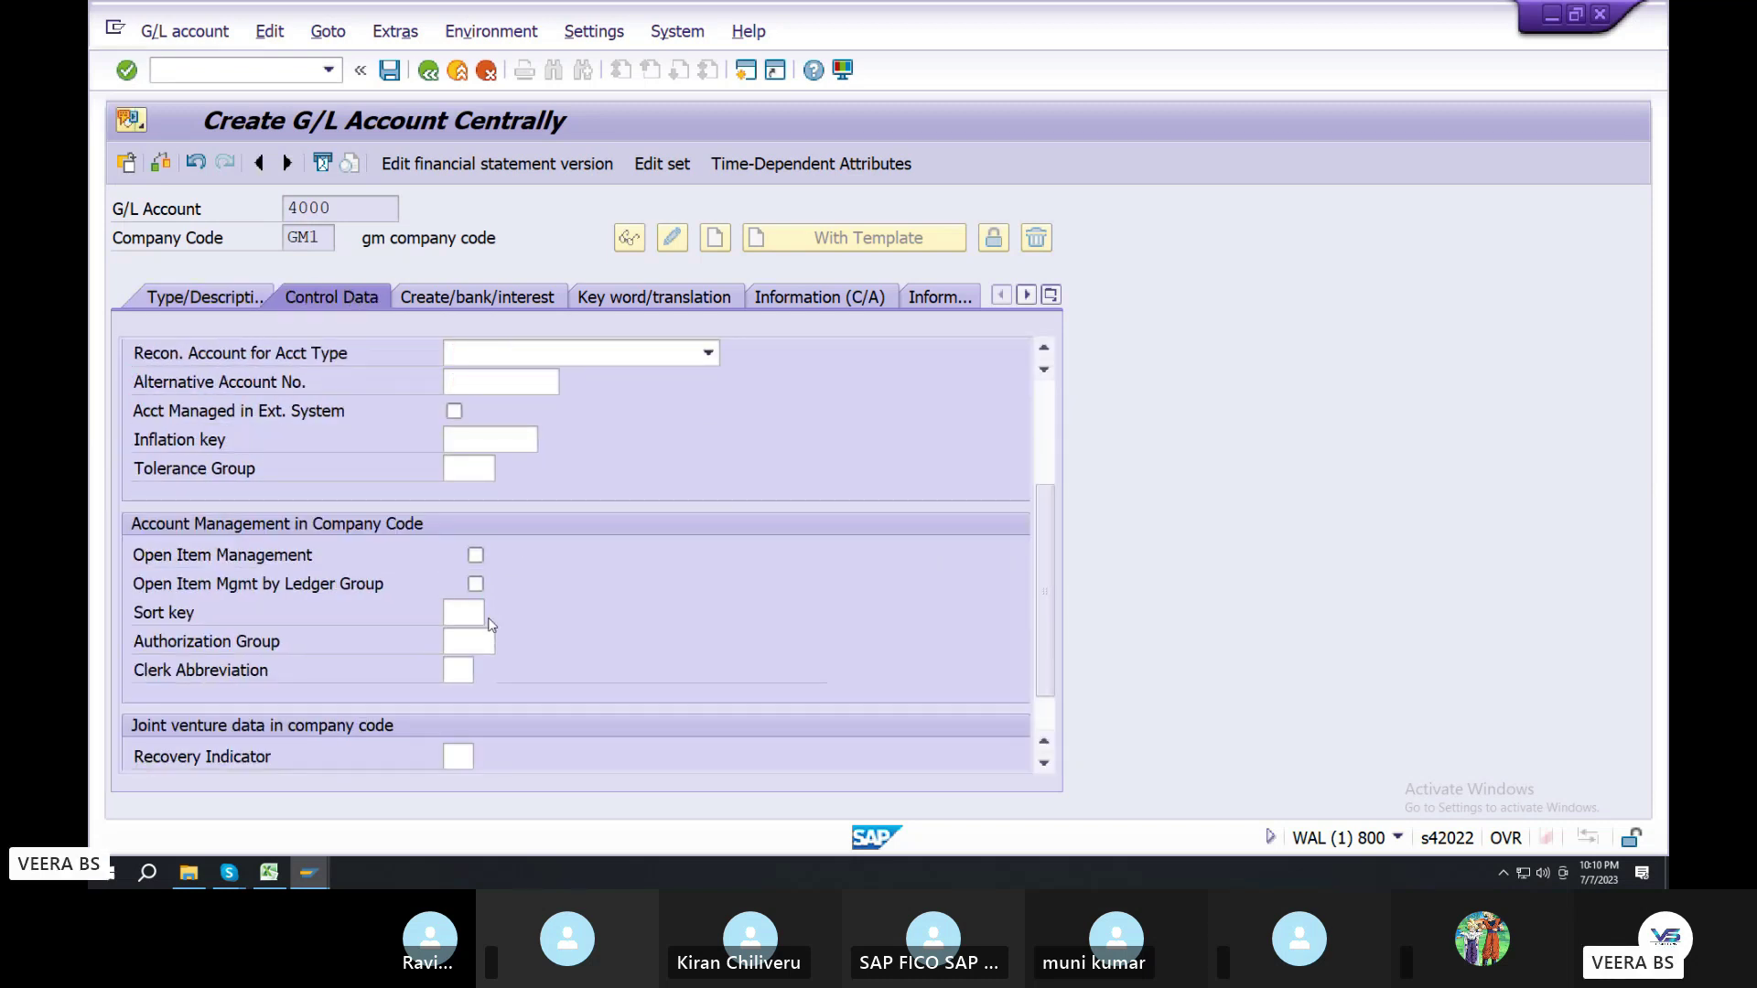
left_click(481, 614)
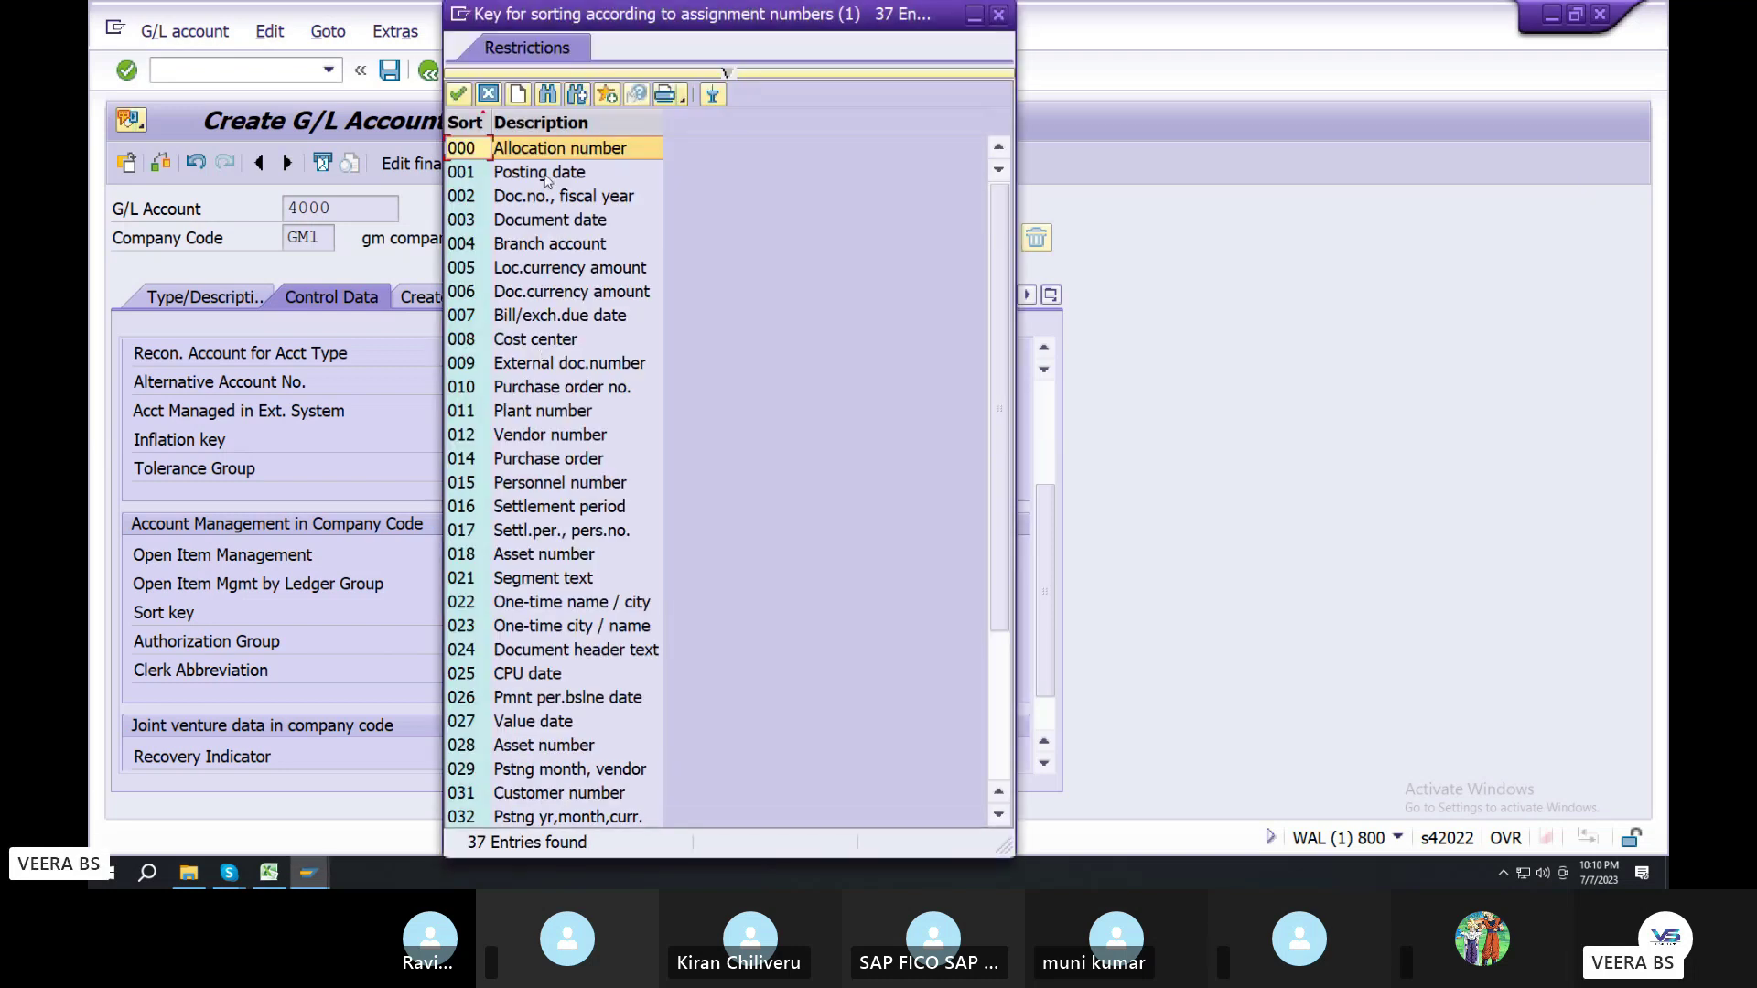
double_click(549, 175)
Assign field status group G001 and save account 4000
left_click(475, 293)
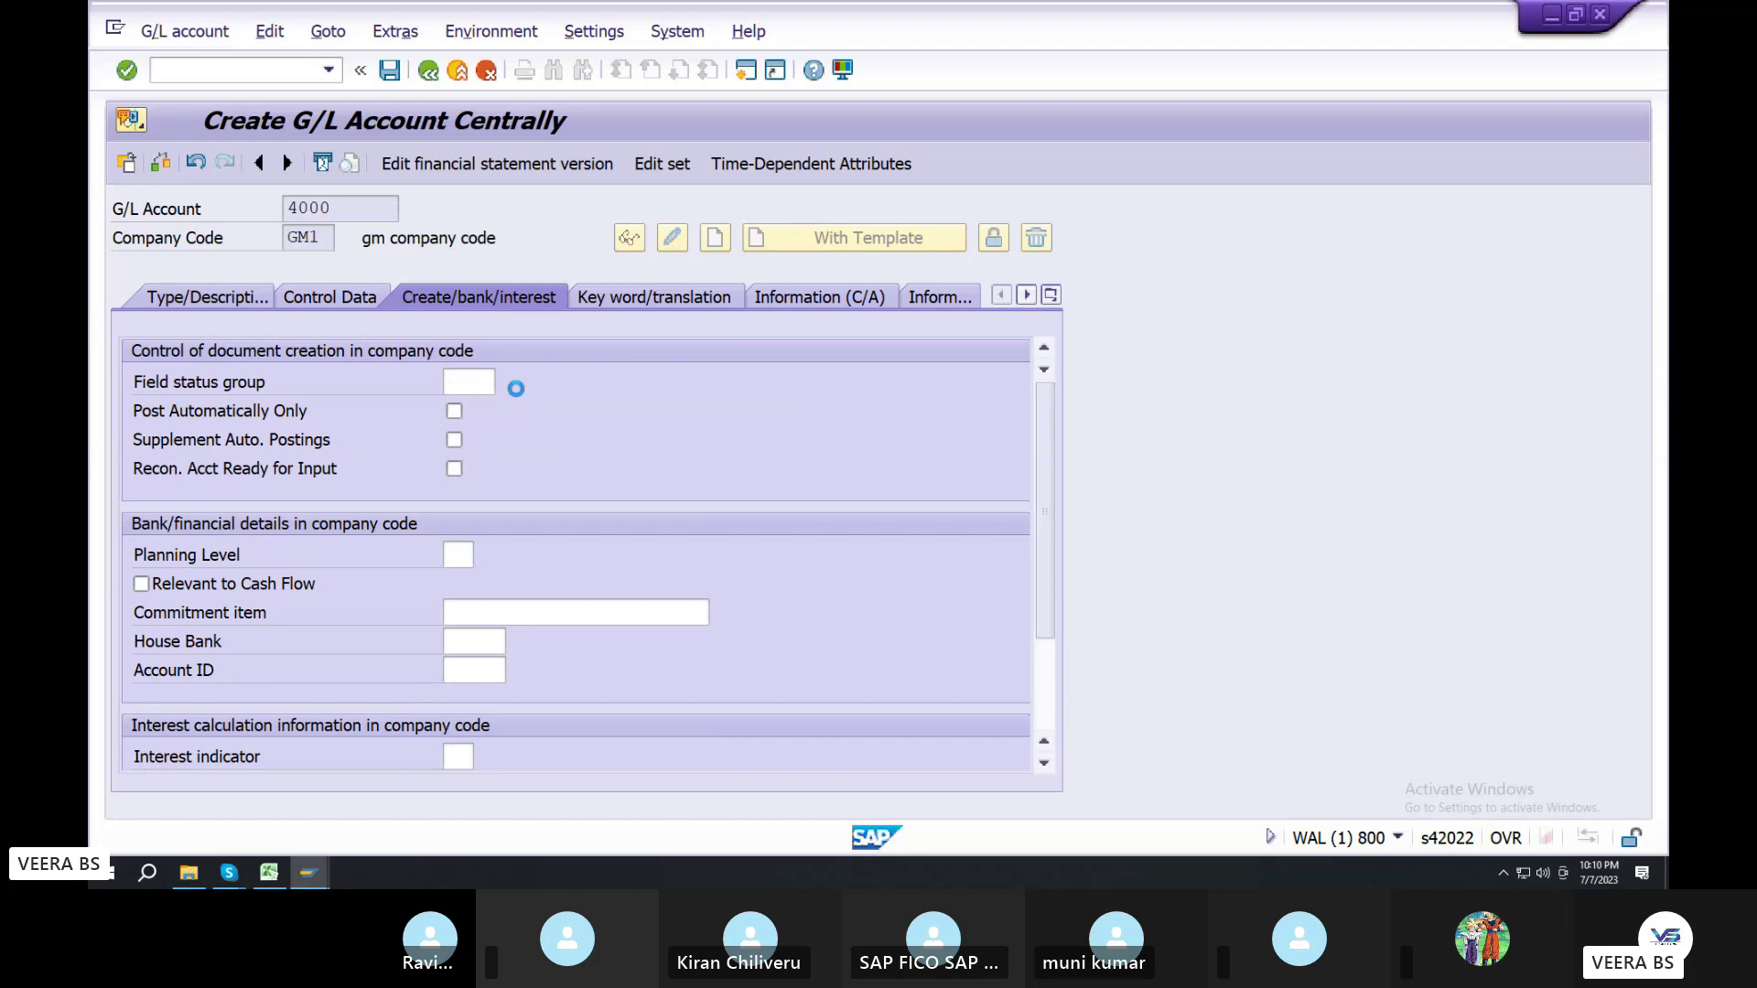
double_click(546, 455)
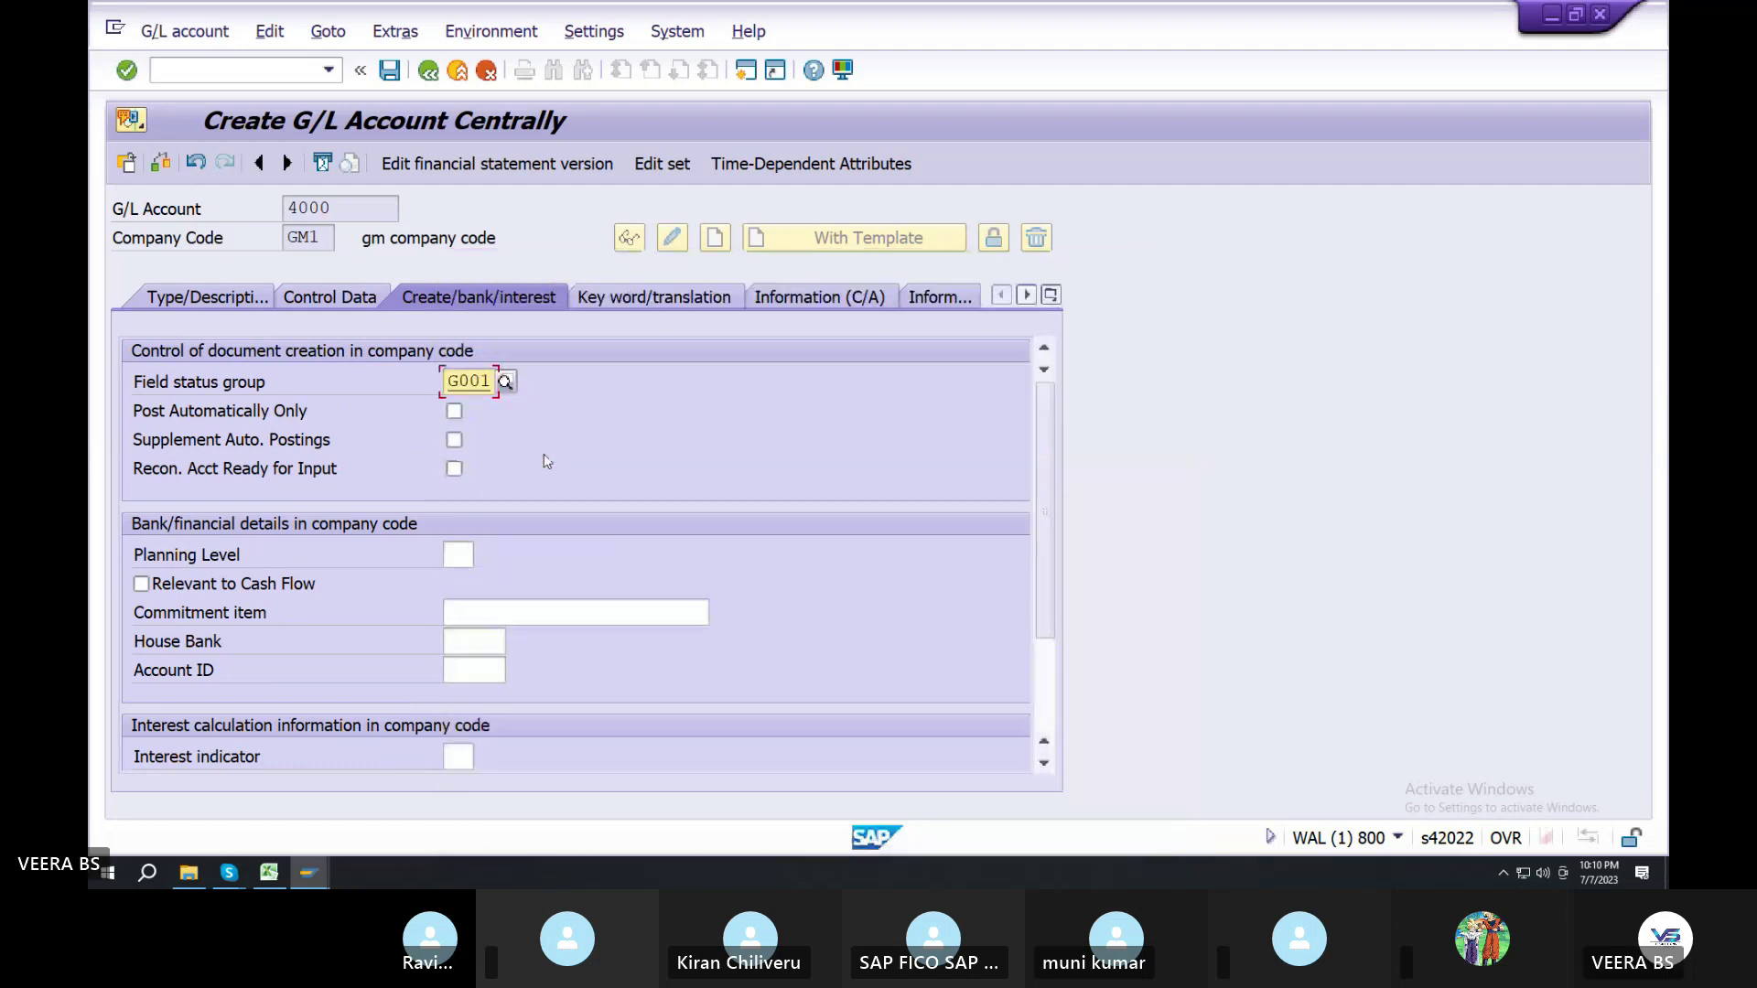
left_click(390, 70)
key("Return")
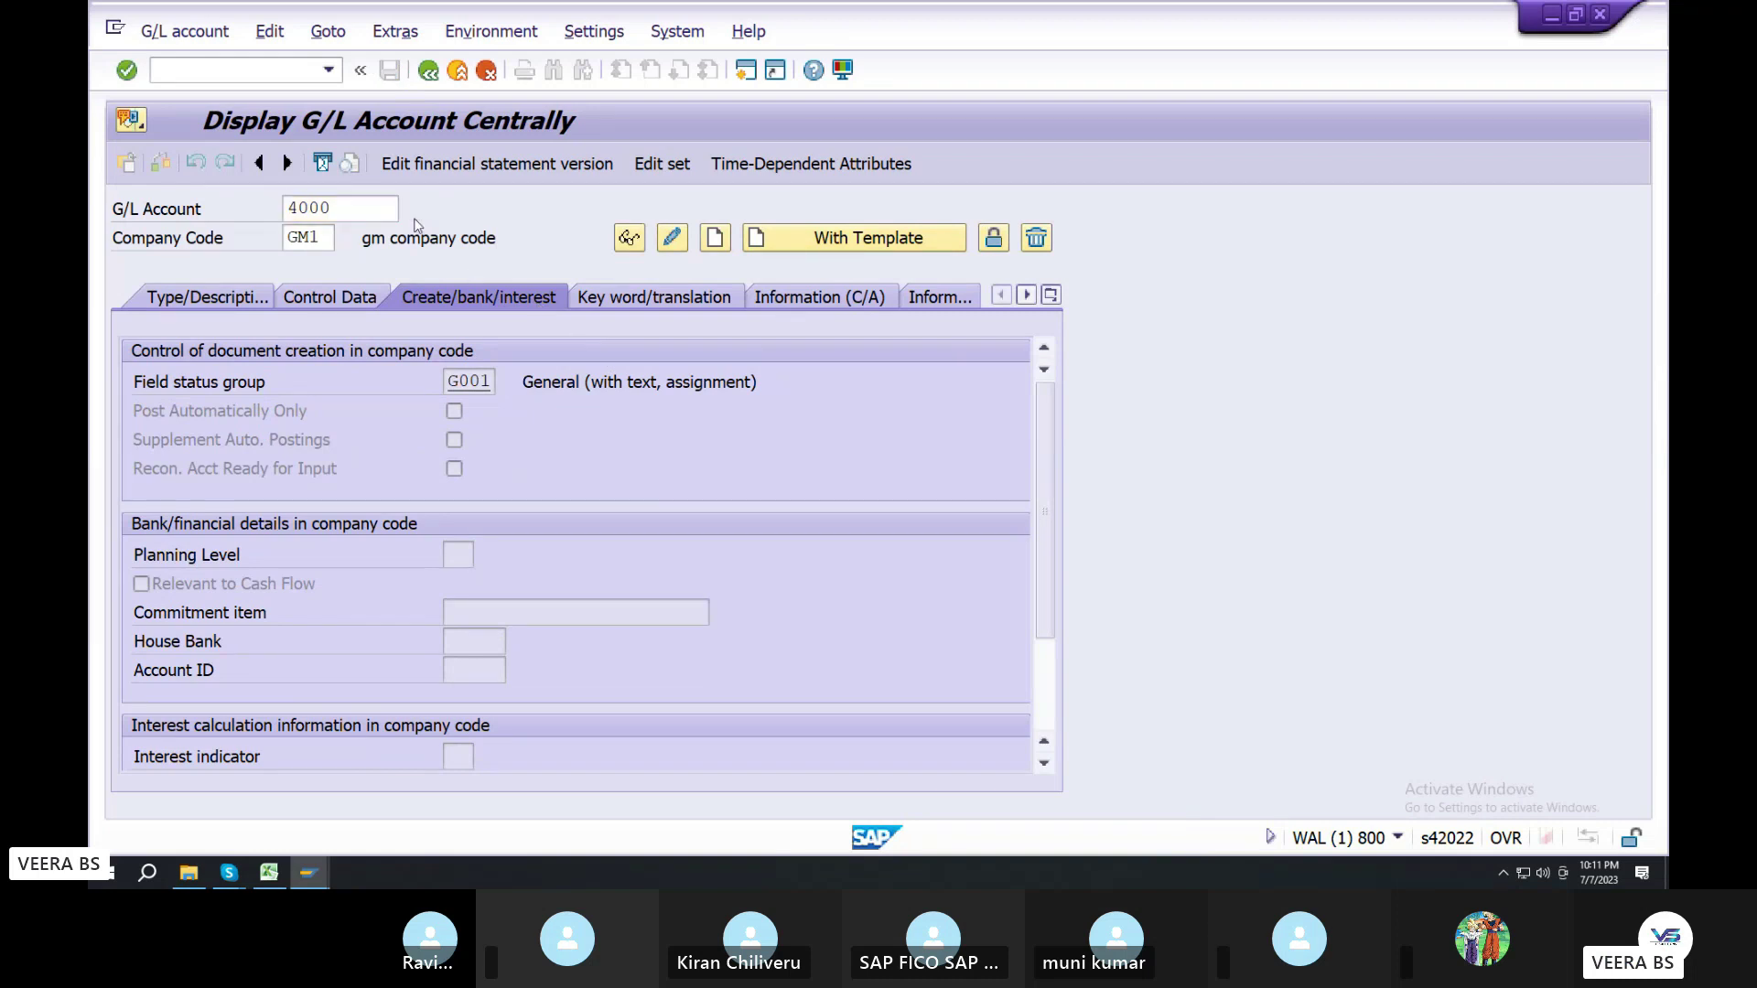
List all G/L accounts in chart GMCH through the F4 account lookup
key("F4")
left_click(1094, 611)
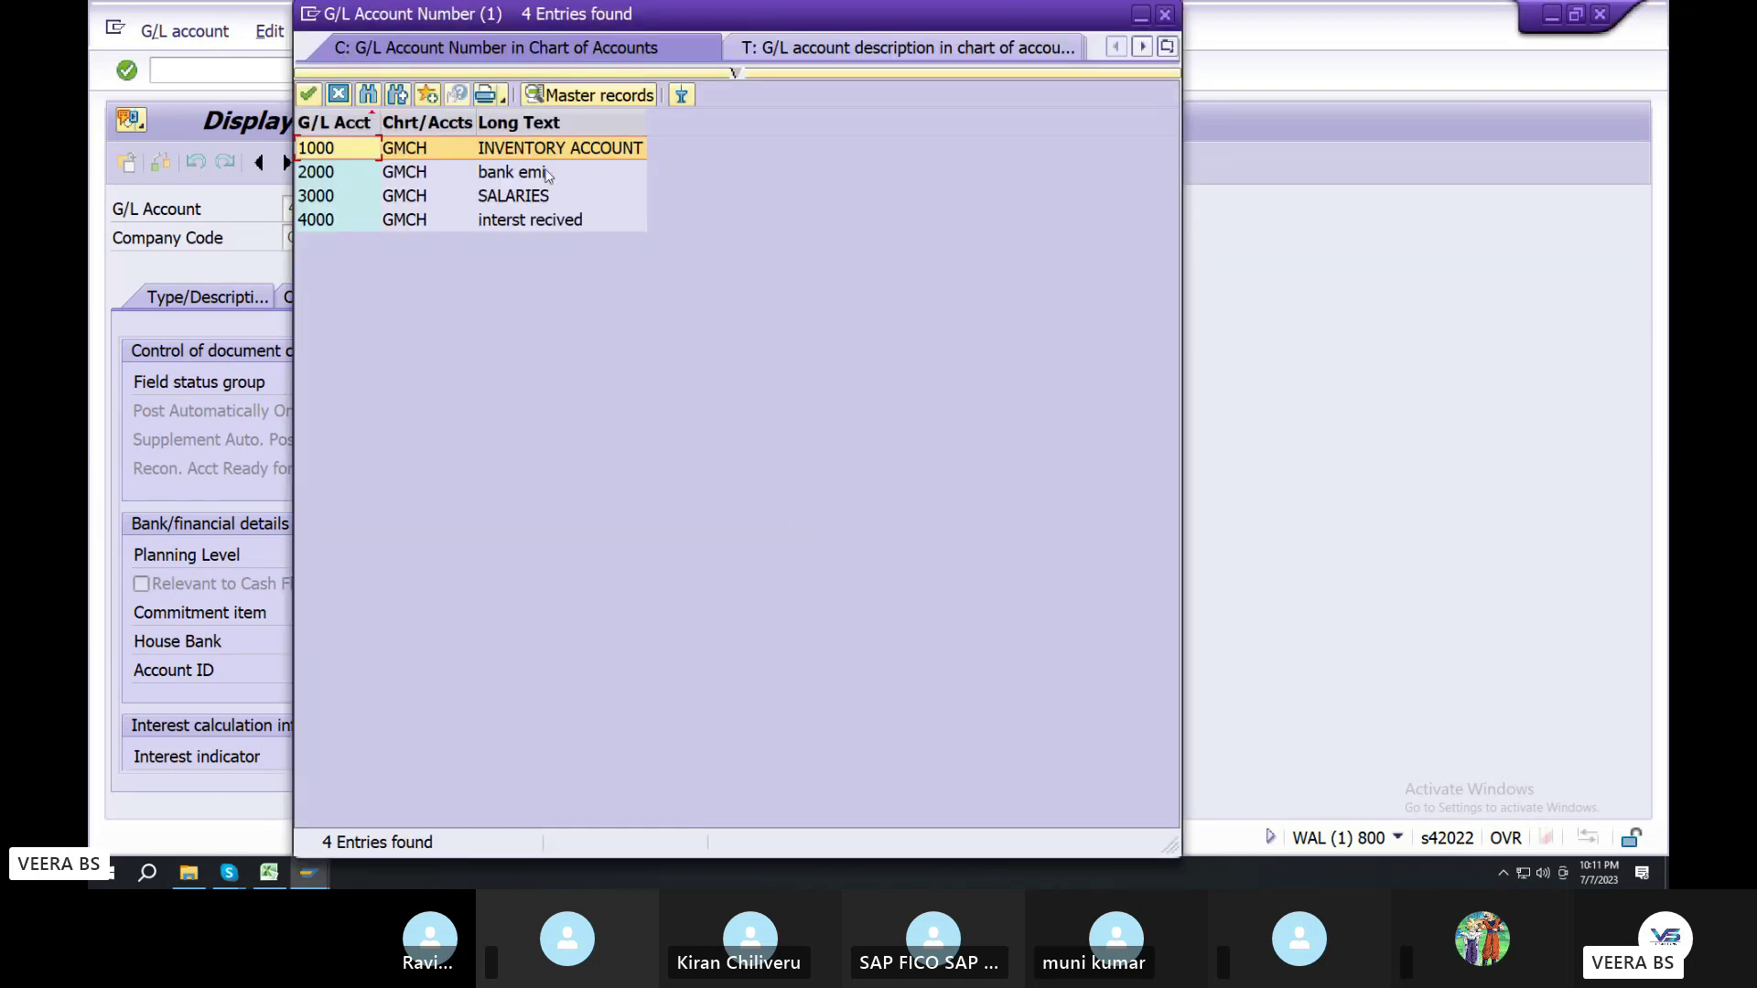